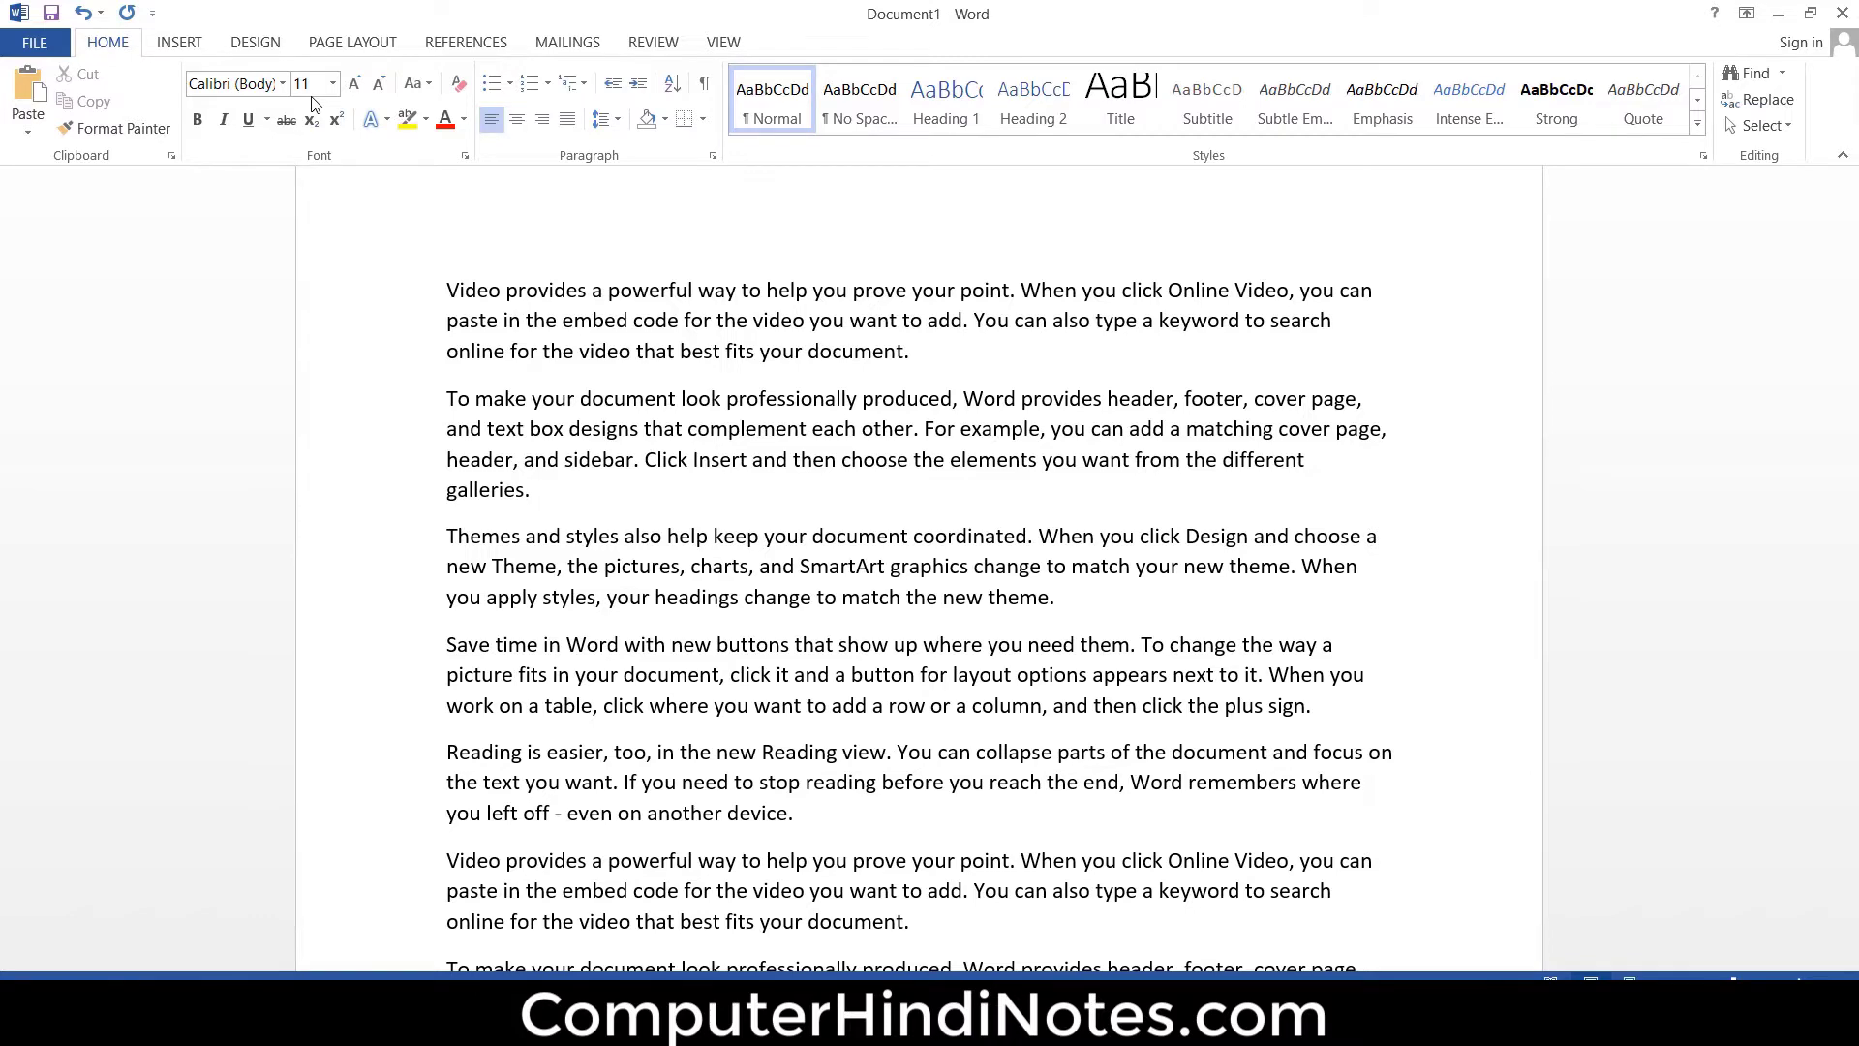
Step: Select the word Video that opens the second 'Video provides…' paragraph
{"action": "left_click", "coordinate": [181, 42]}
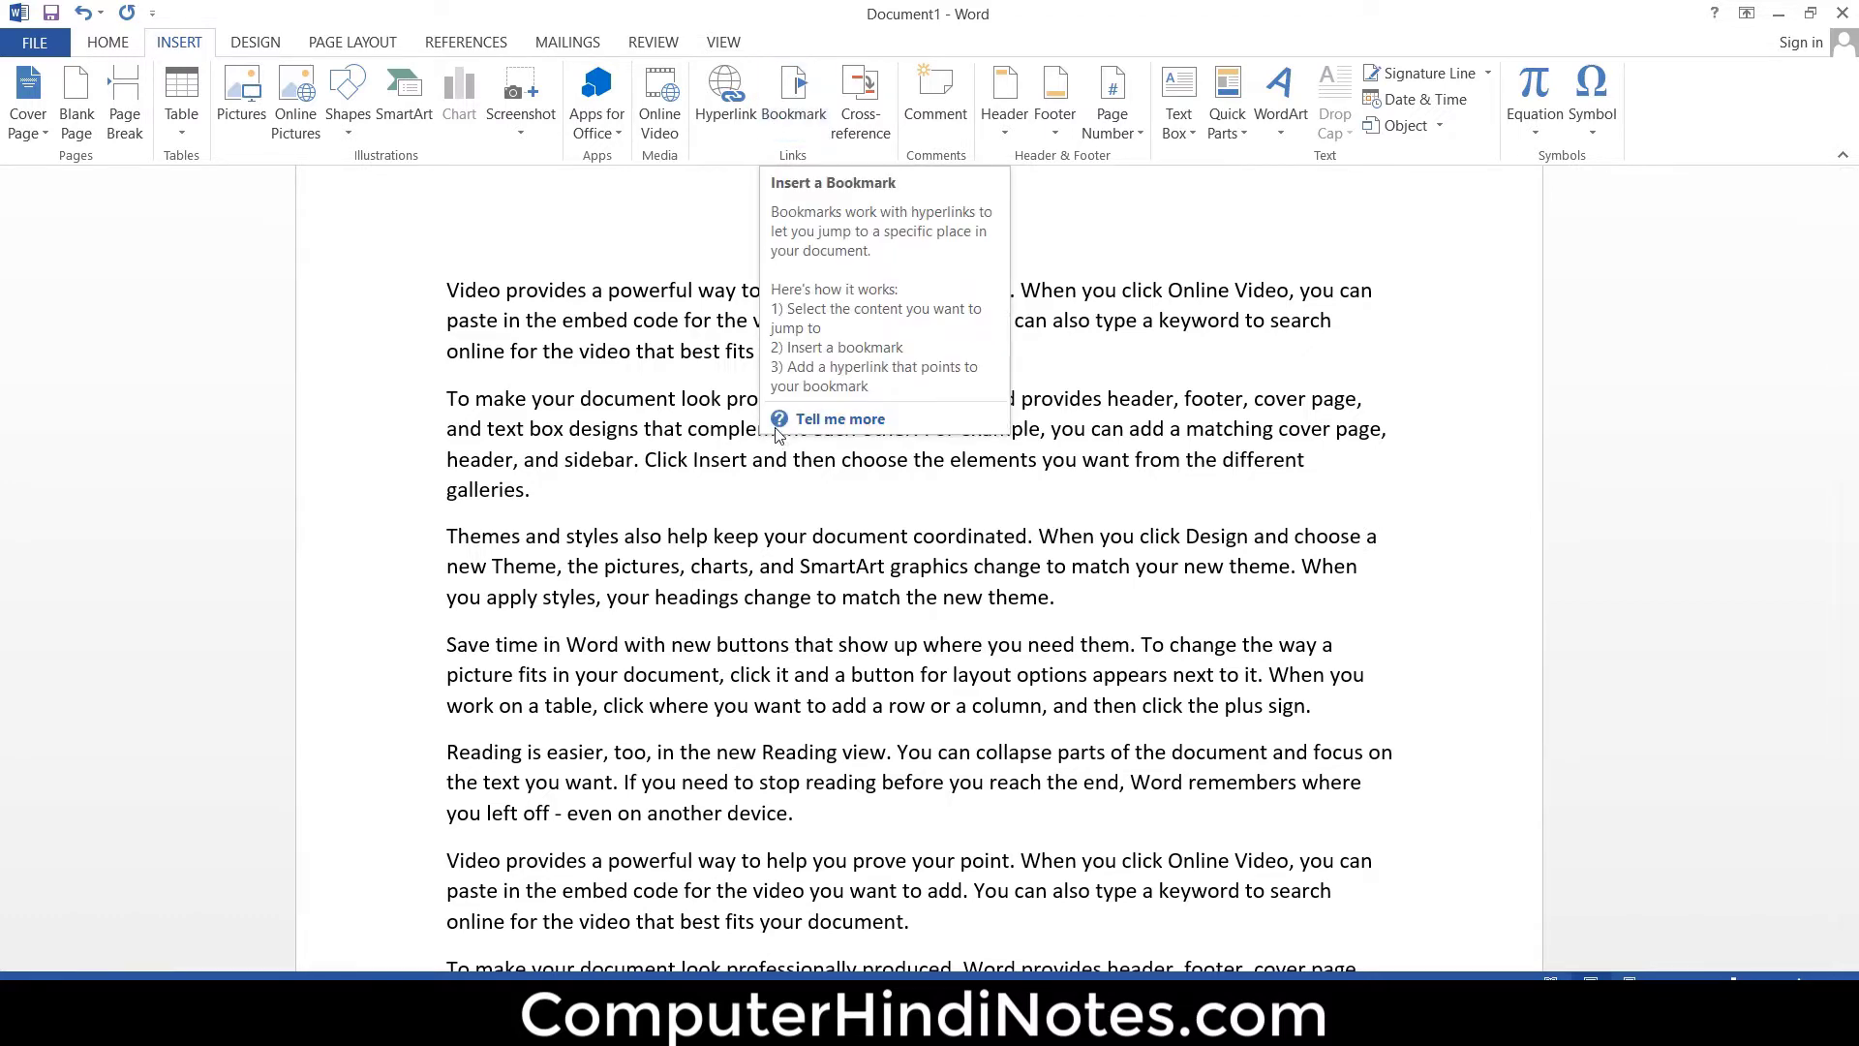
{"action": "scroll", "coordinate": [735, 664], "scroll_direction": "down", "scroll_amount": 3}
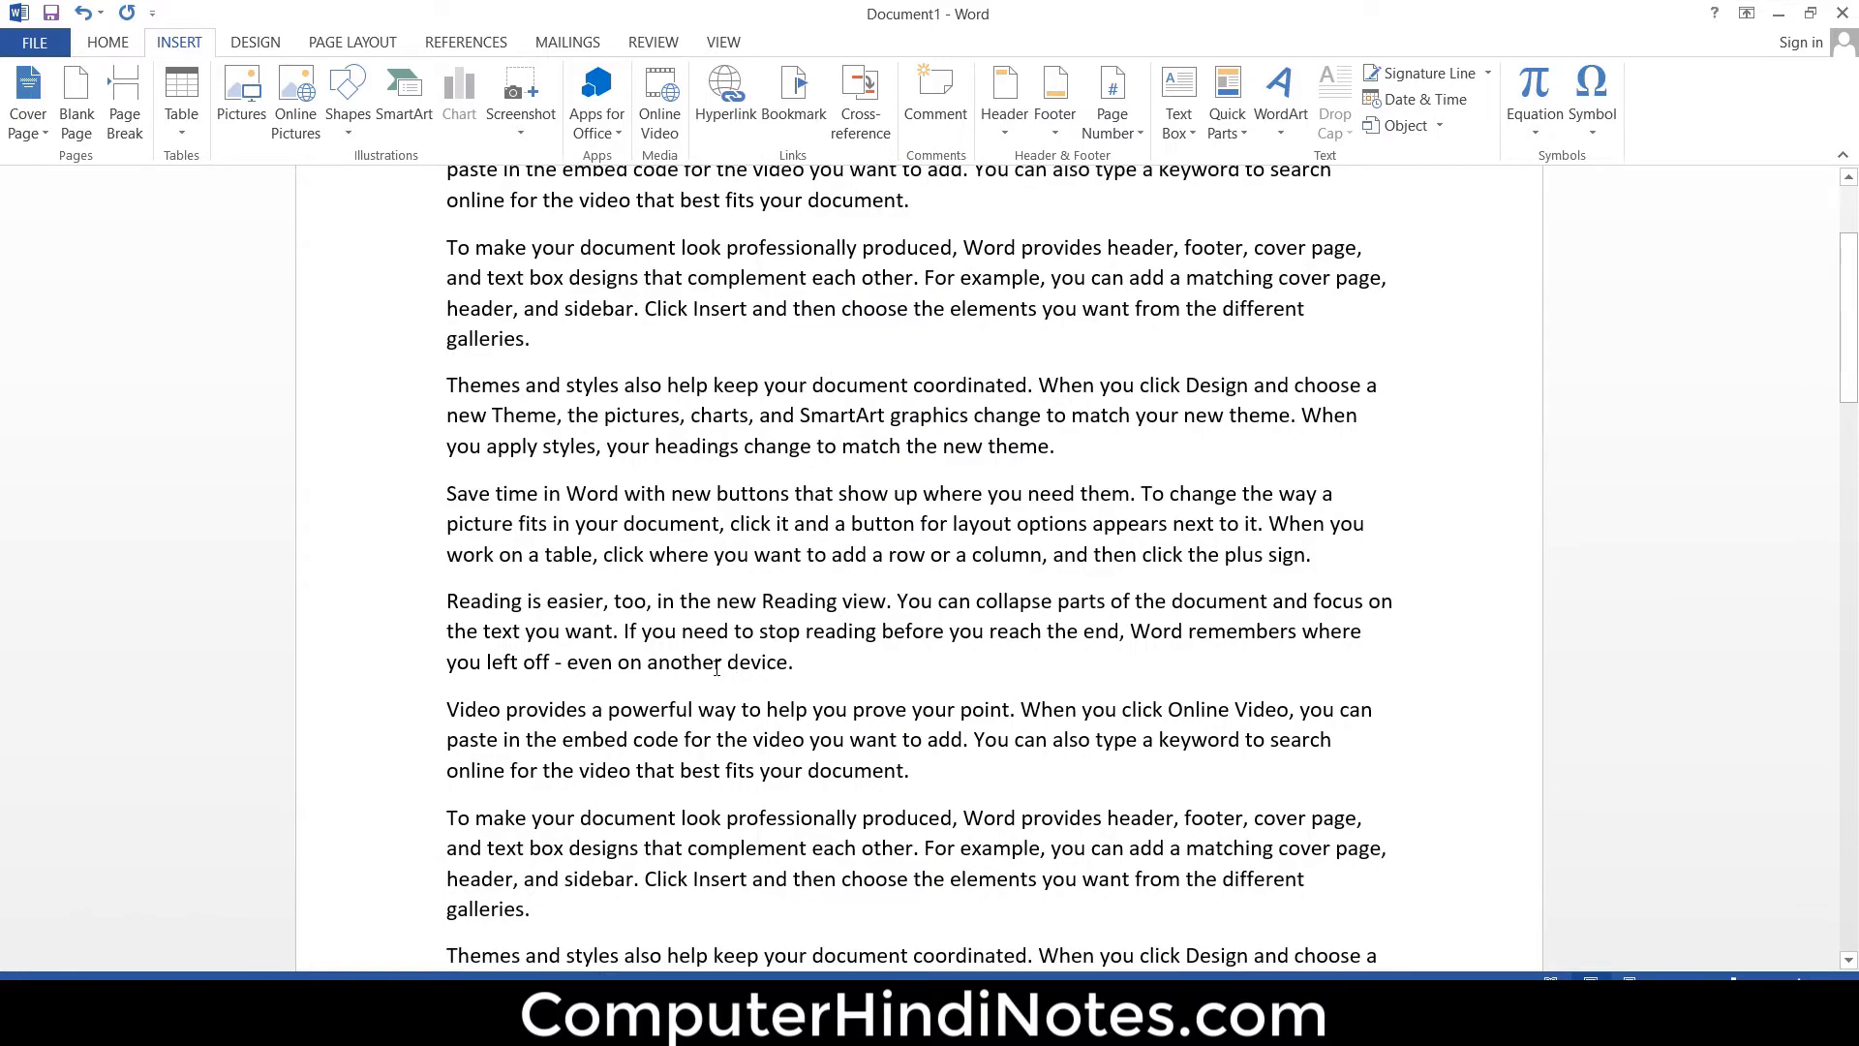
{"action": "scroll", "coordinate": [717, 666], "scroll_direction": "down", "scroll_amount": 3}
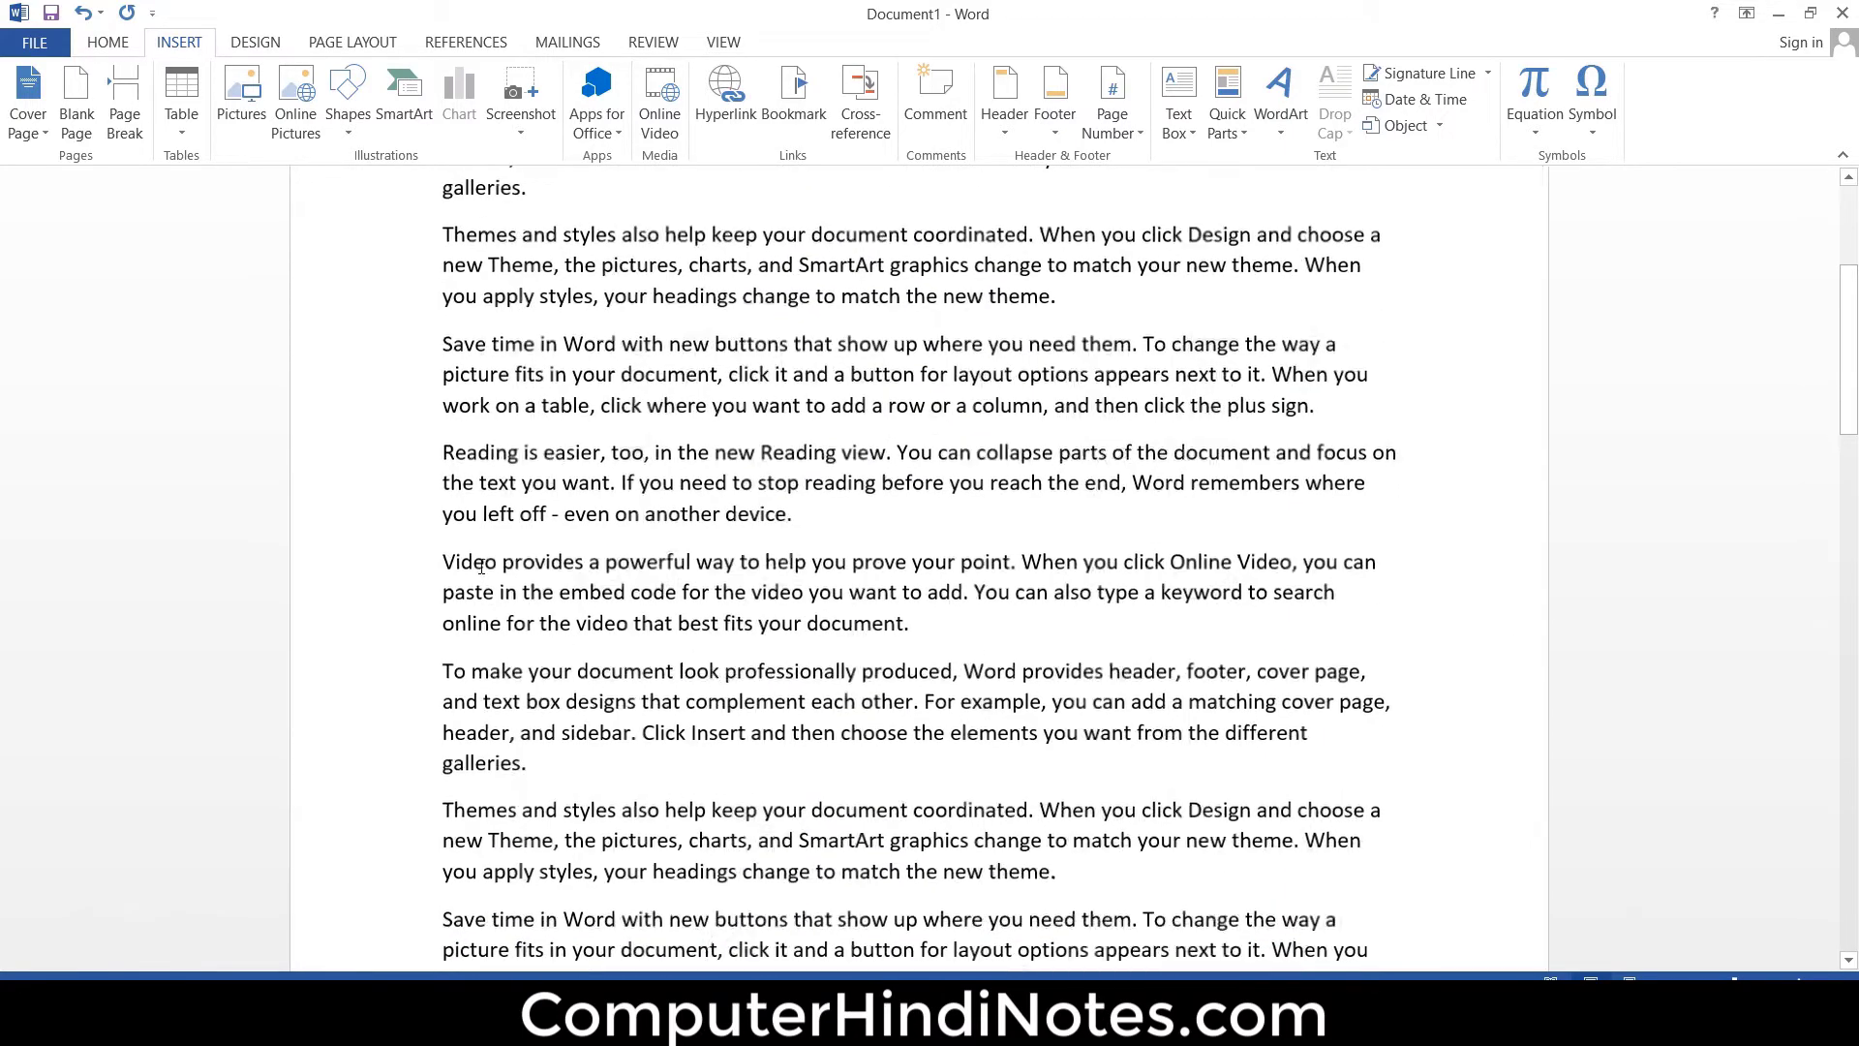
{"action": "scroll", "coordinate": [446, 559], "scroll_direction": "up", "scroll_amount": 3, "text": "ctrl"}
{"action": "scroll", "coordinate": [323, 426], "scroll_direction": "down", "scroll_amount": 3}
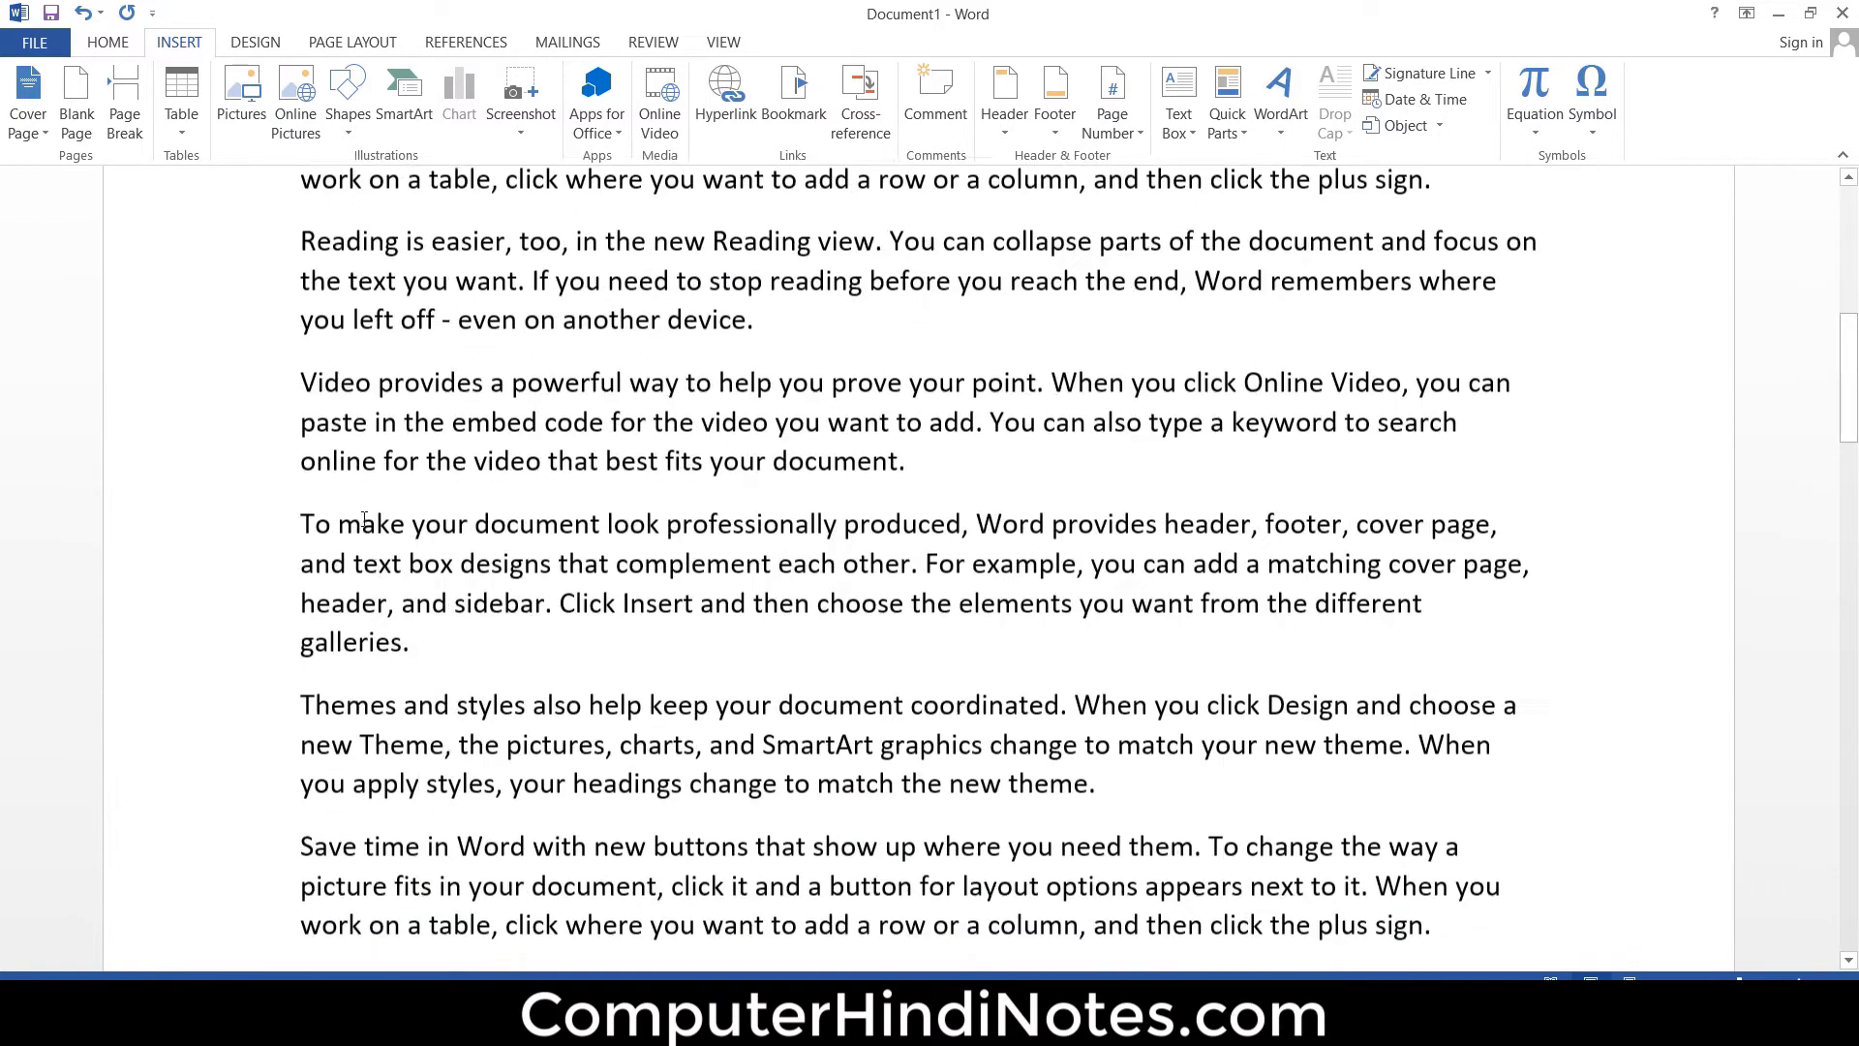
{"action": "left_click", "coordinate": [304, 381]}
{"action": "left_click", "coordinate": [369, 384], "text": "shift"}
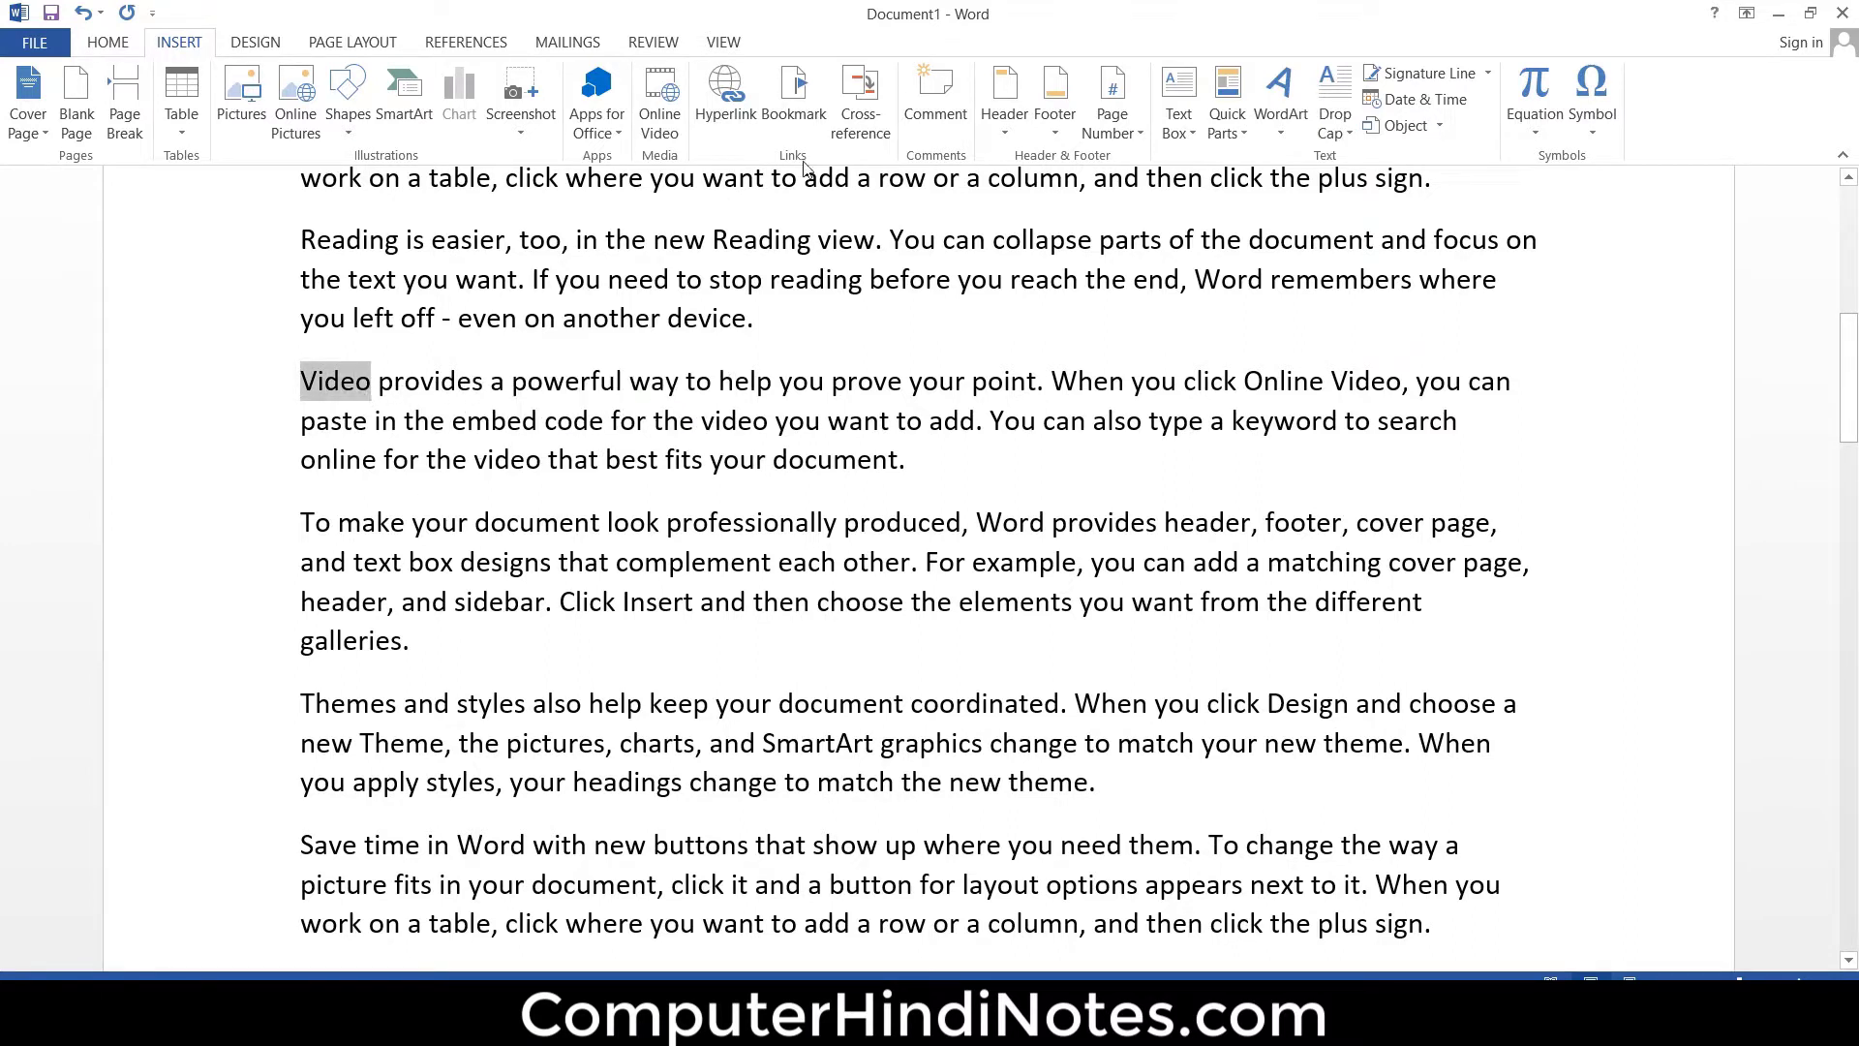
Step: Add a bookmark named NEW on the selected word Video, then return to the document's top
{"action": "left_click", "coordinate": [793, 97]}
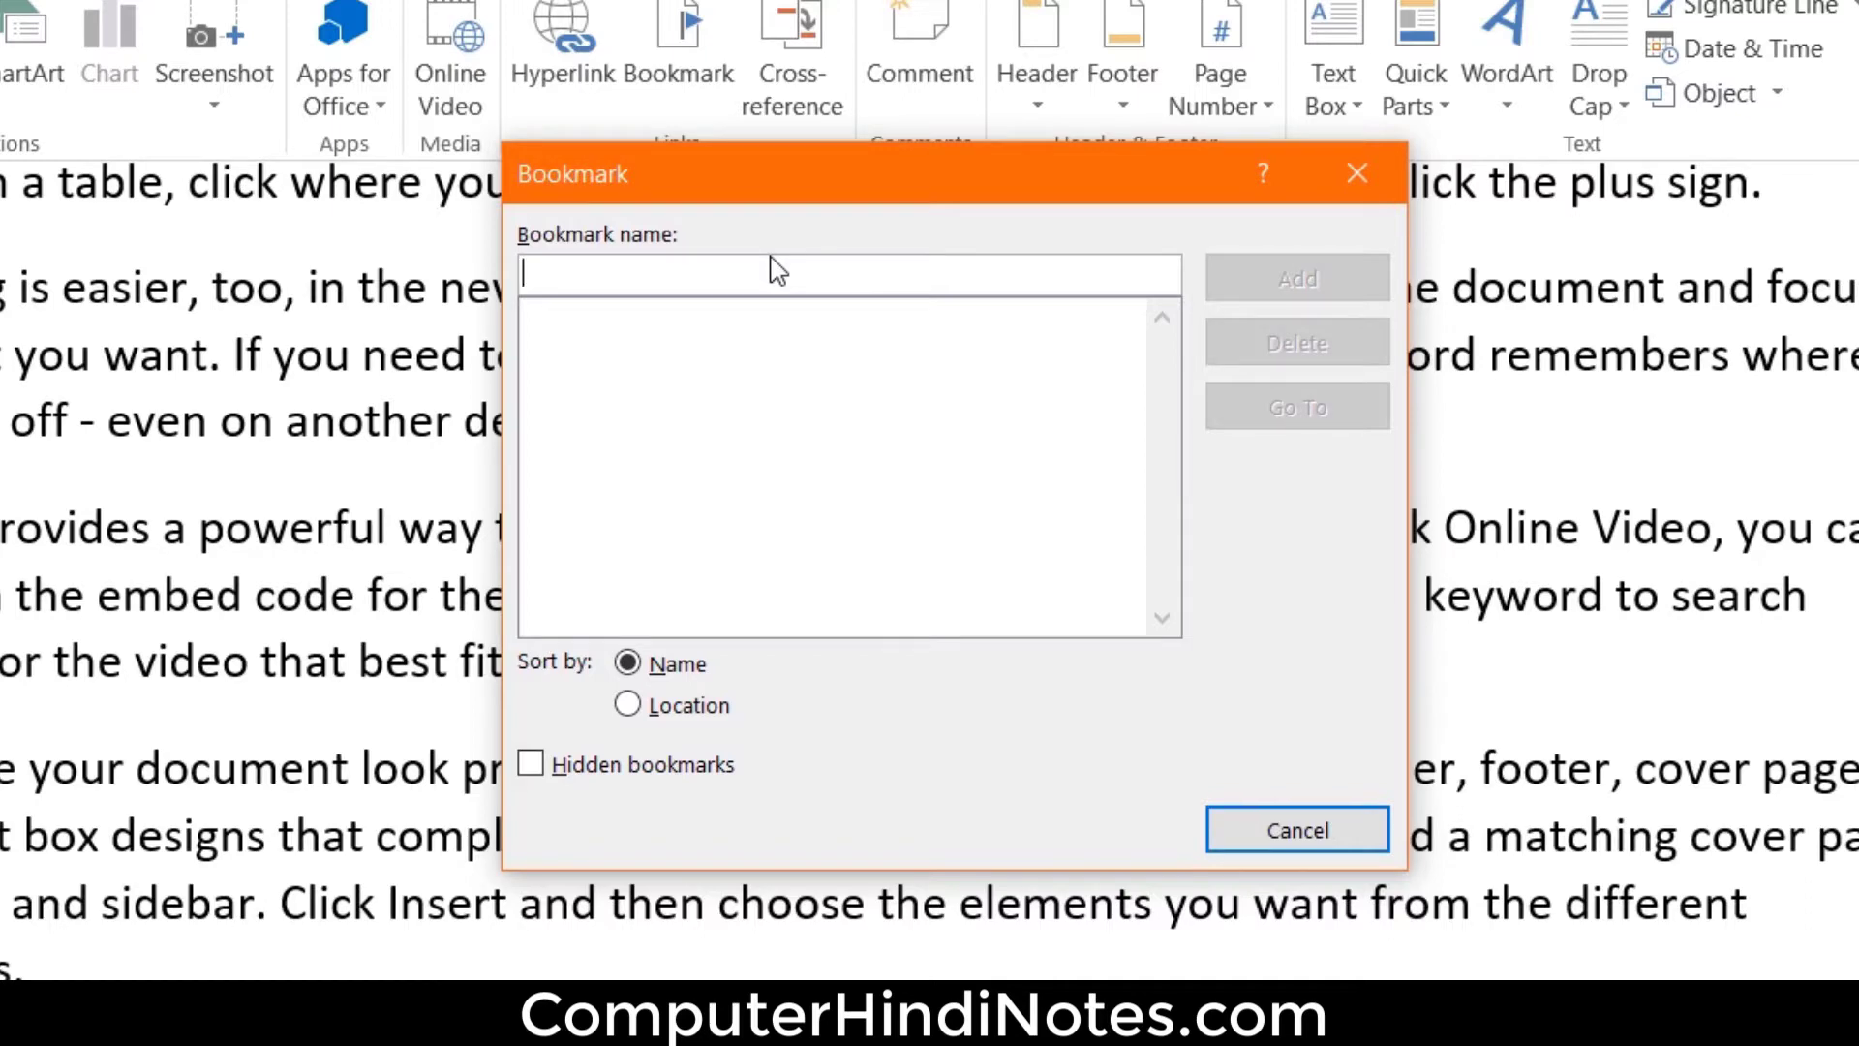
{"action": "type", "text": "NEW"}
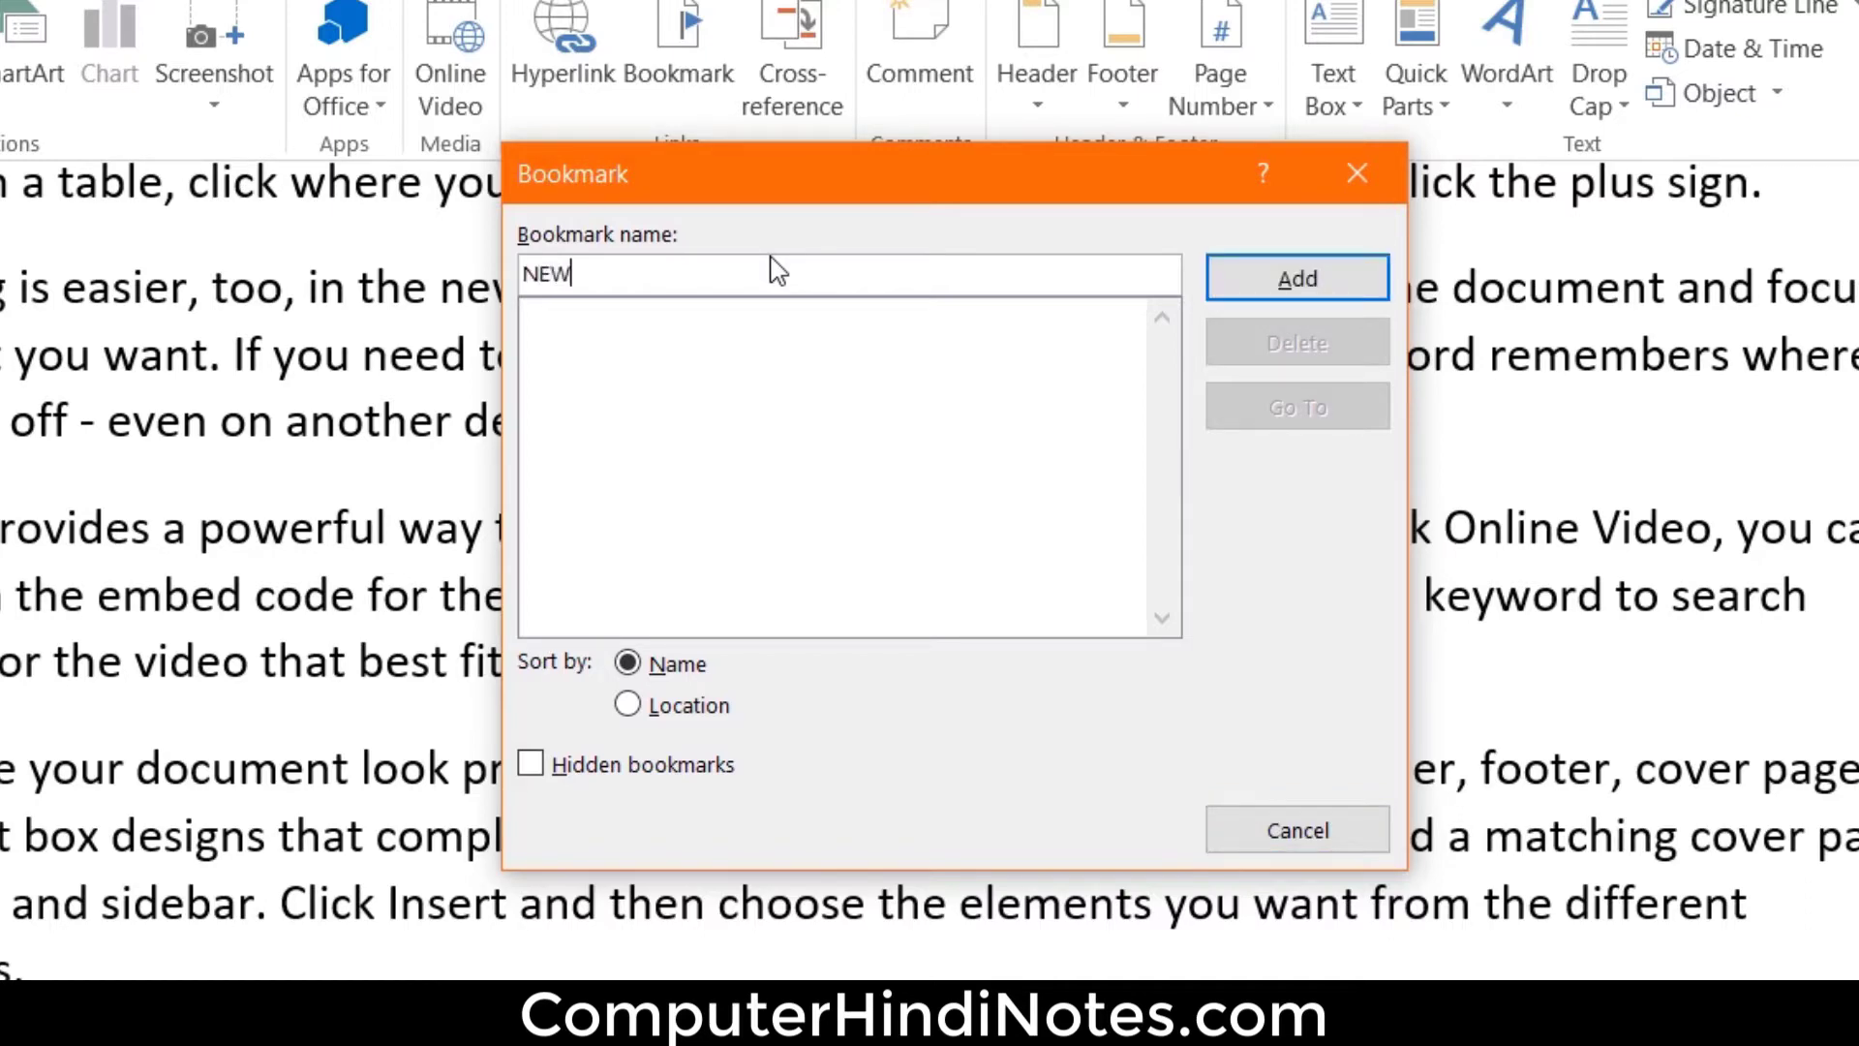
{"action": "left_click", "coordinate": [1269, 282]}
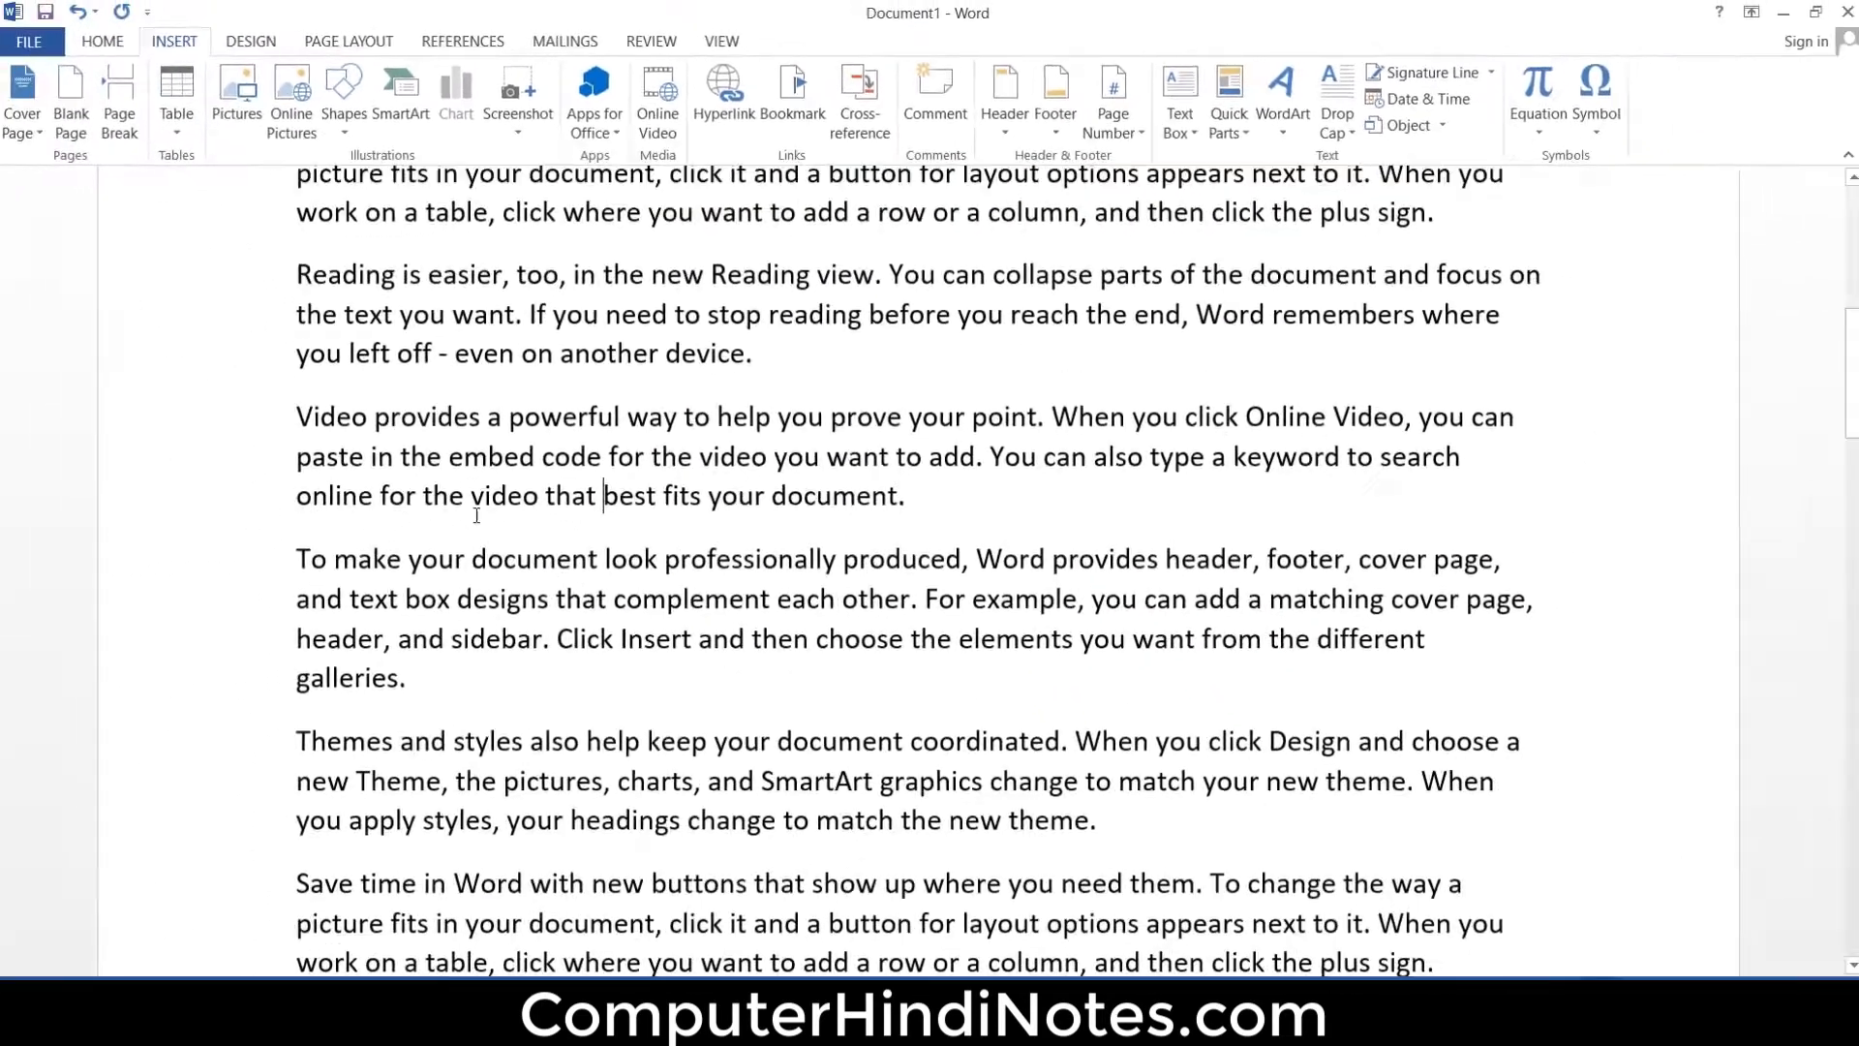
{"action": "key", "text": "ctrl+Home"}
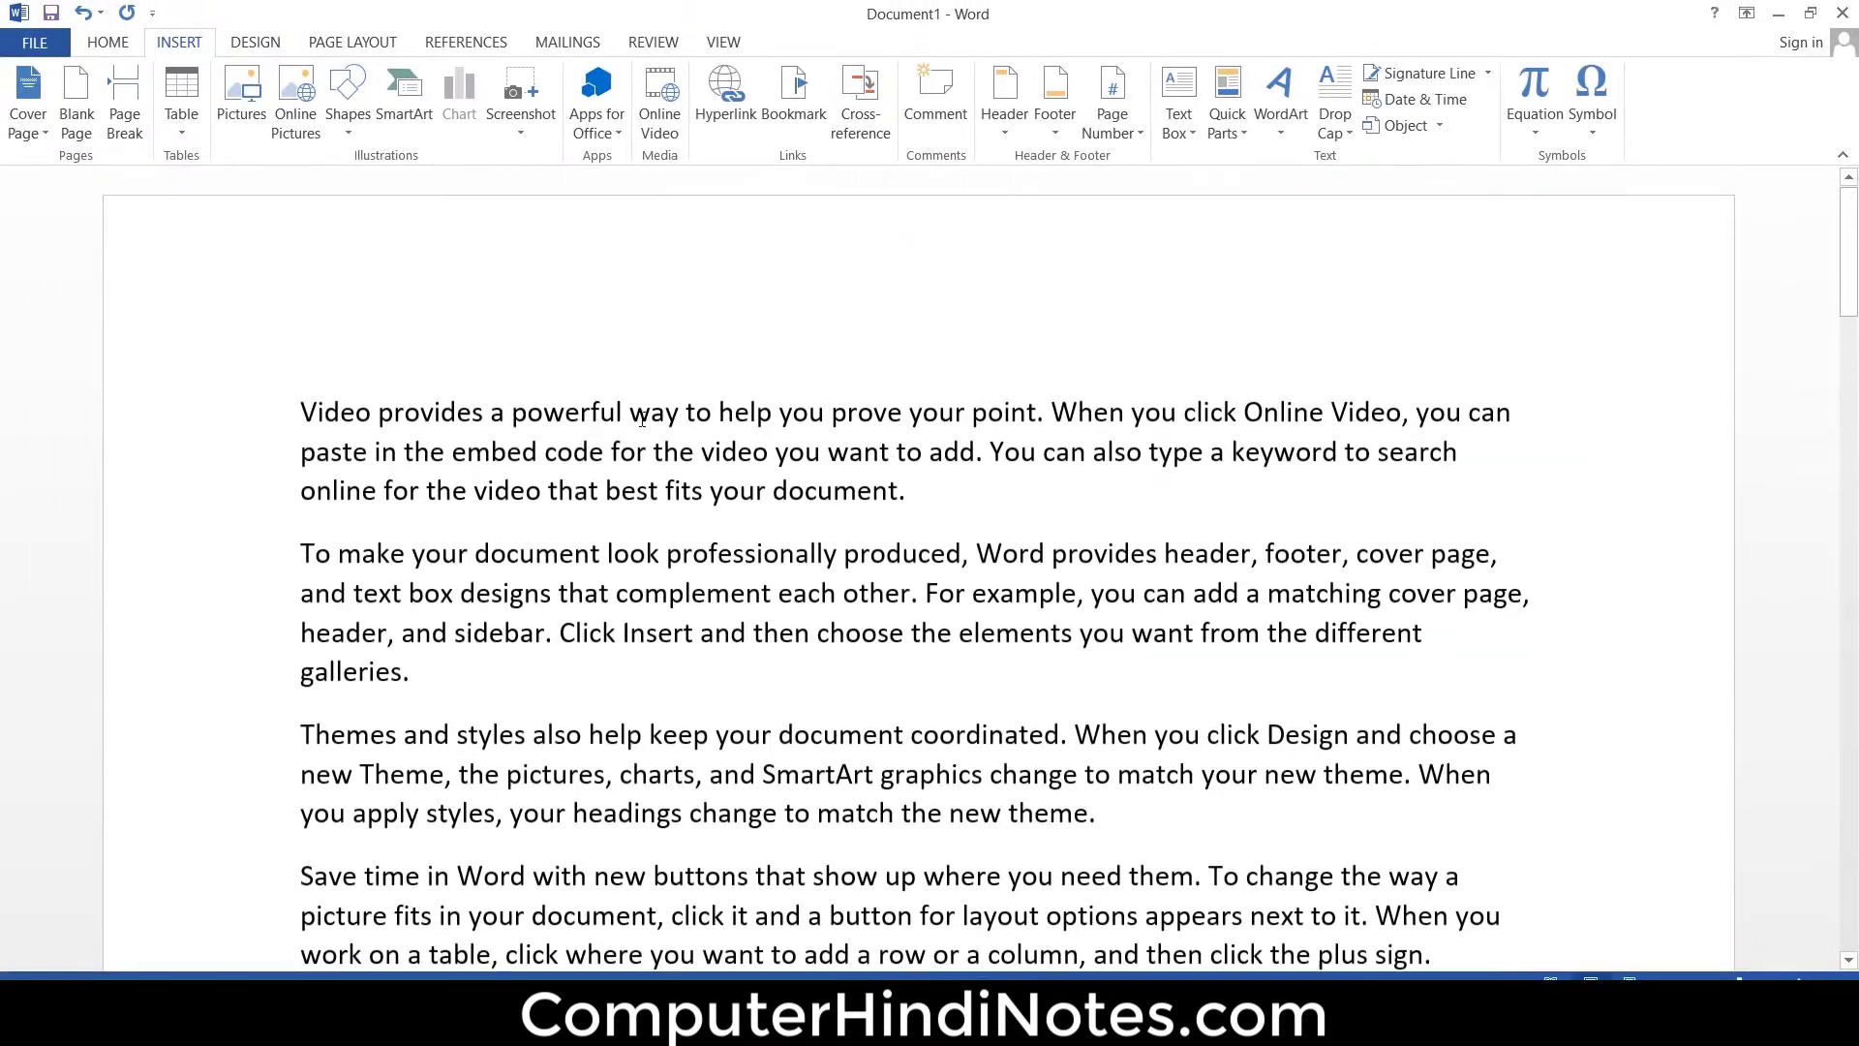
{"action": "scroll", "coordinate": [652, 599], "scroll_direction": "down", "scroll_amount": 1}
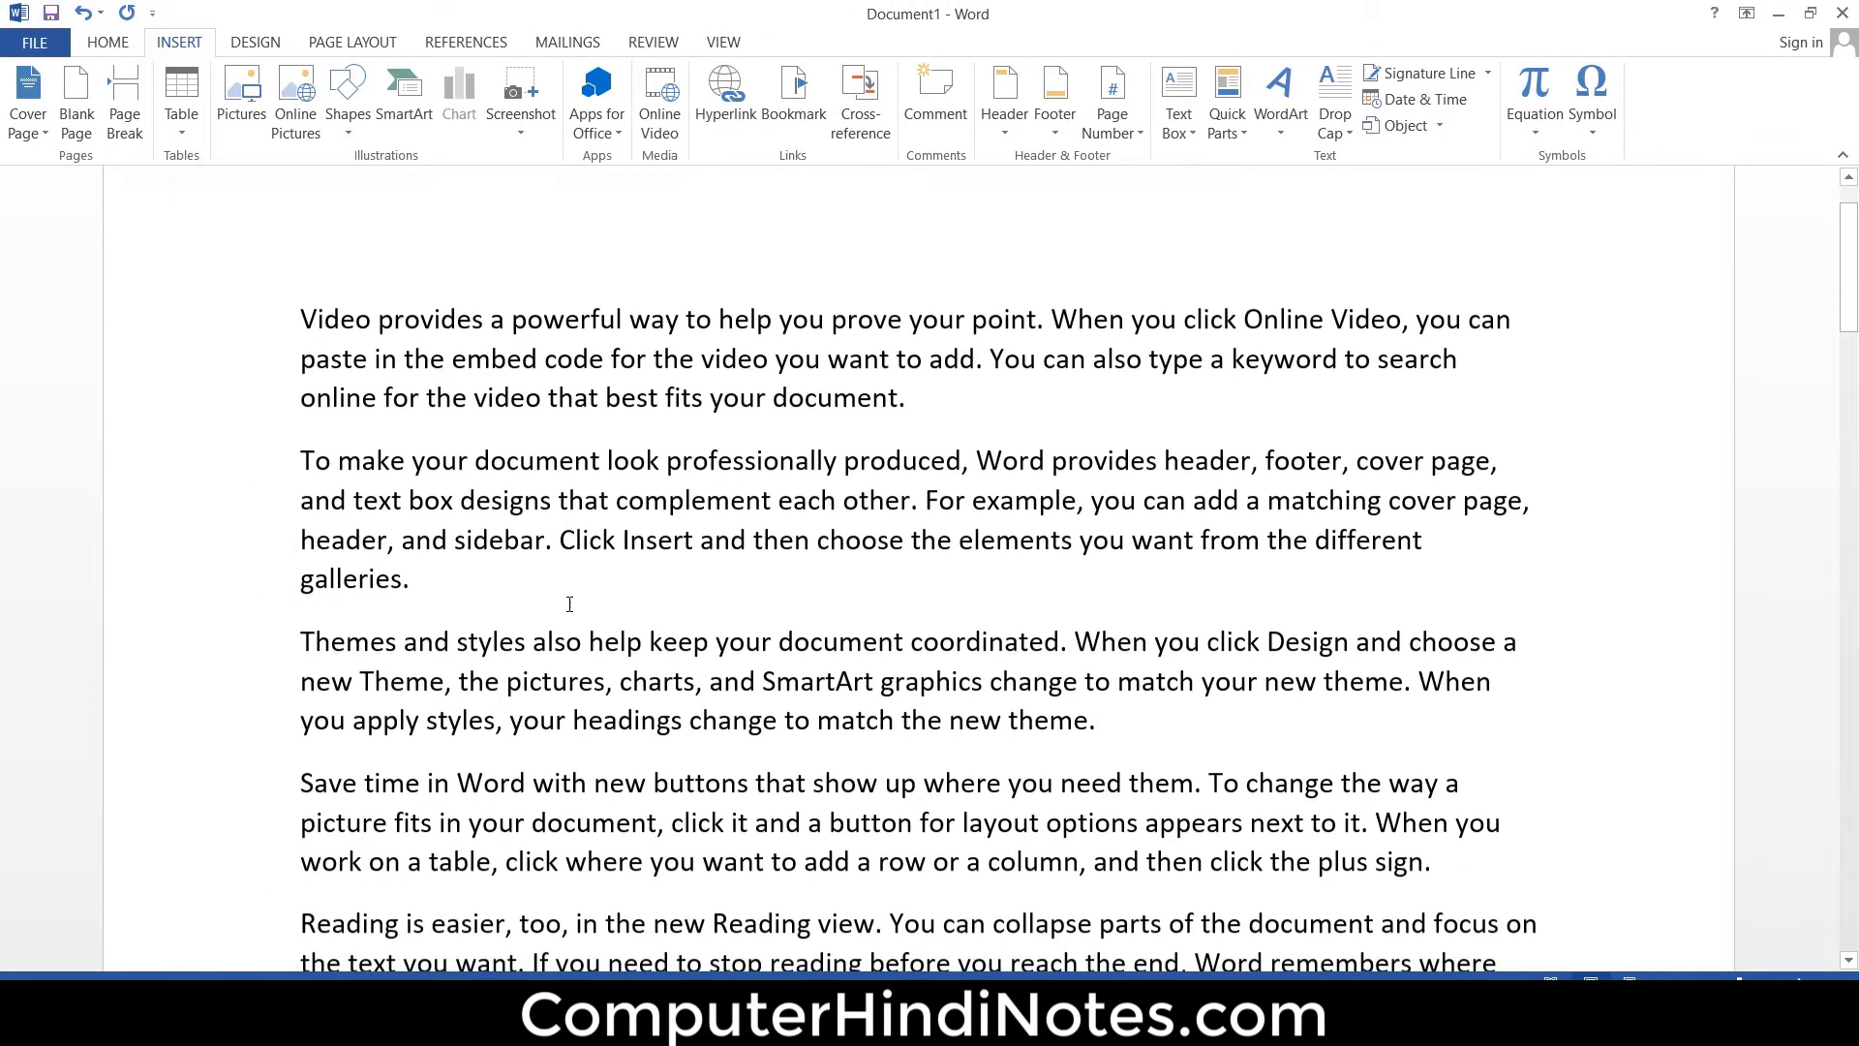
{"action": "scroll", "coordinate": [570, 604], "scroll_direction": "up", "scroll_amount": 1}
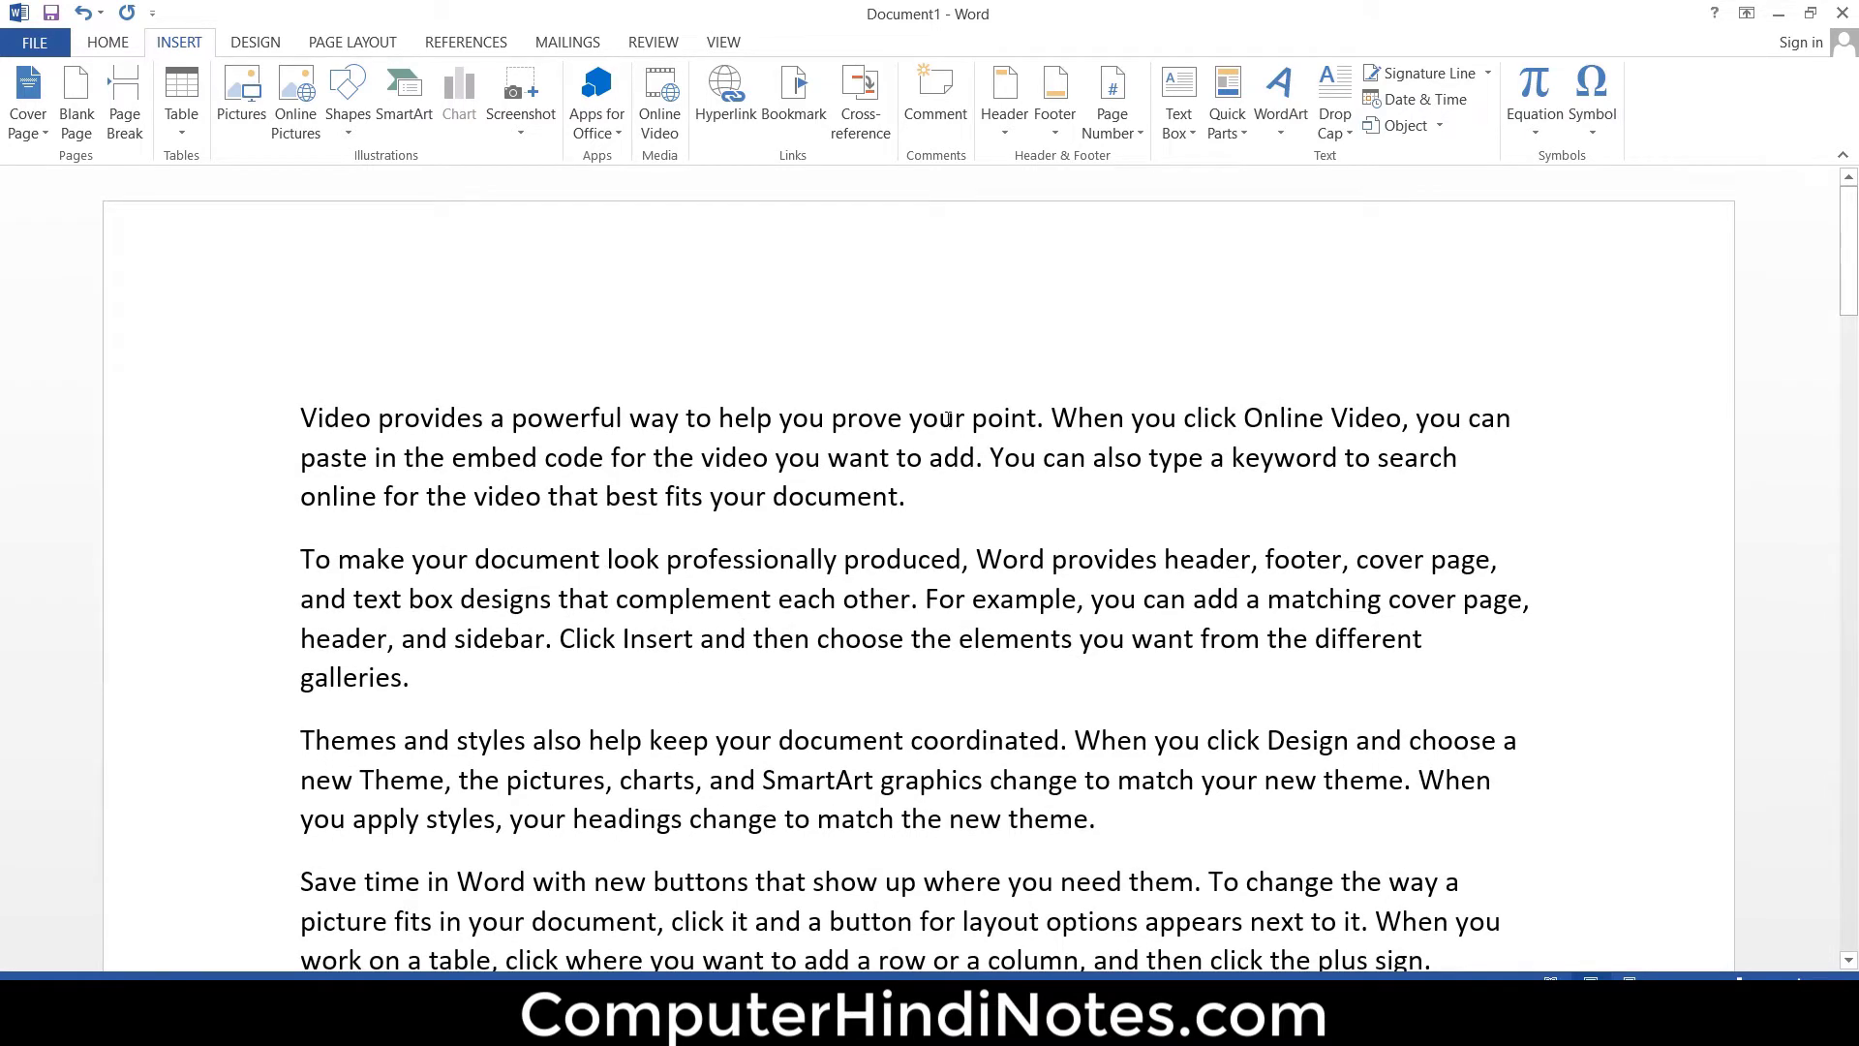
Step: Go to the NEW bookmark from the Bookmark dialog, then close it
{"action": "left_click", "coordinate": [794, 92]}
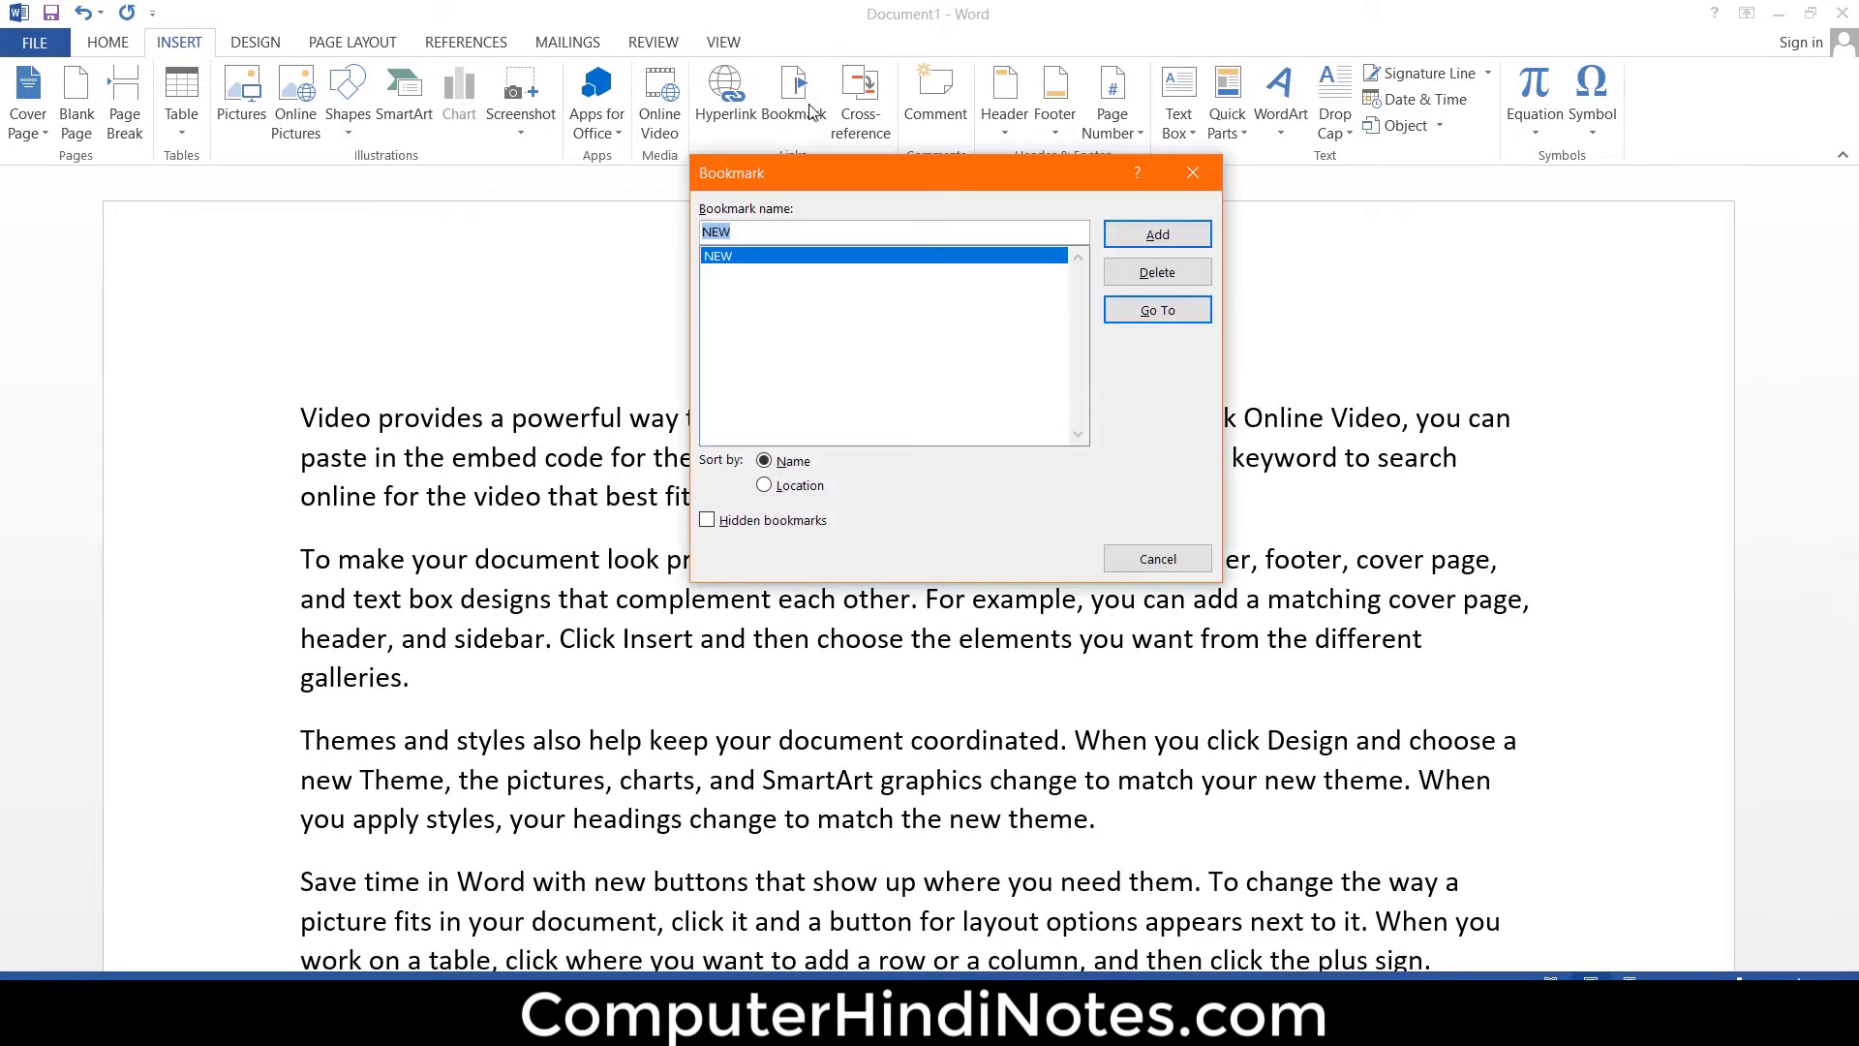
{"action": "left_click_drag", "start_coordinate": [862, 176], "coordinate": [1308, 71]}
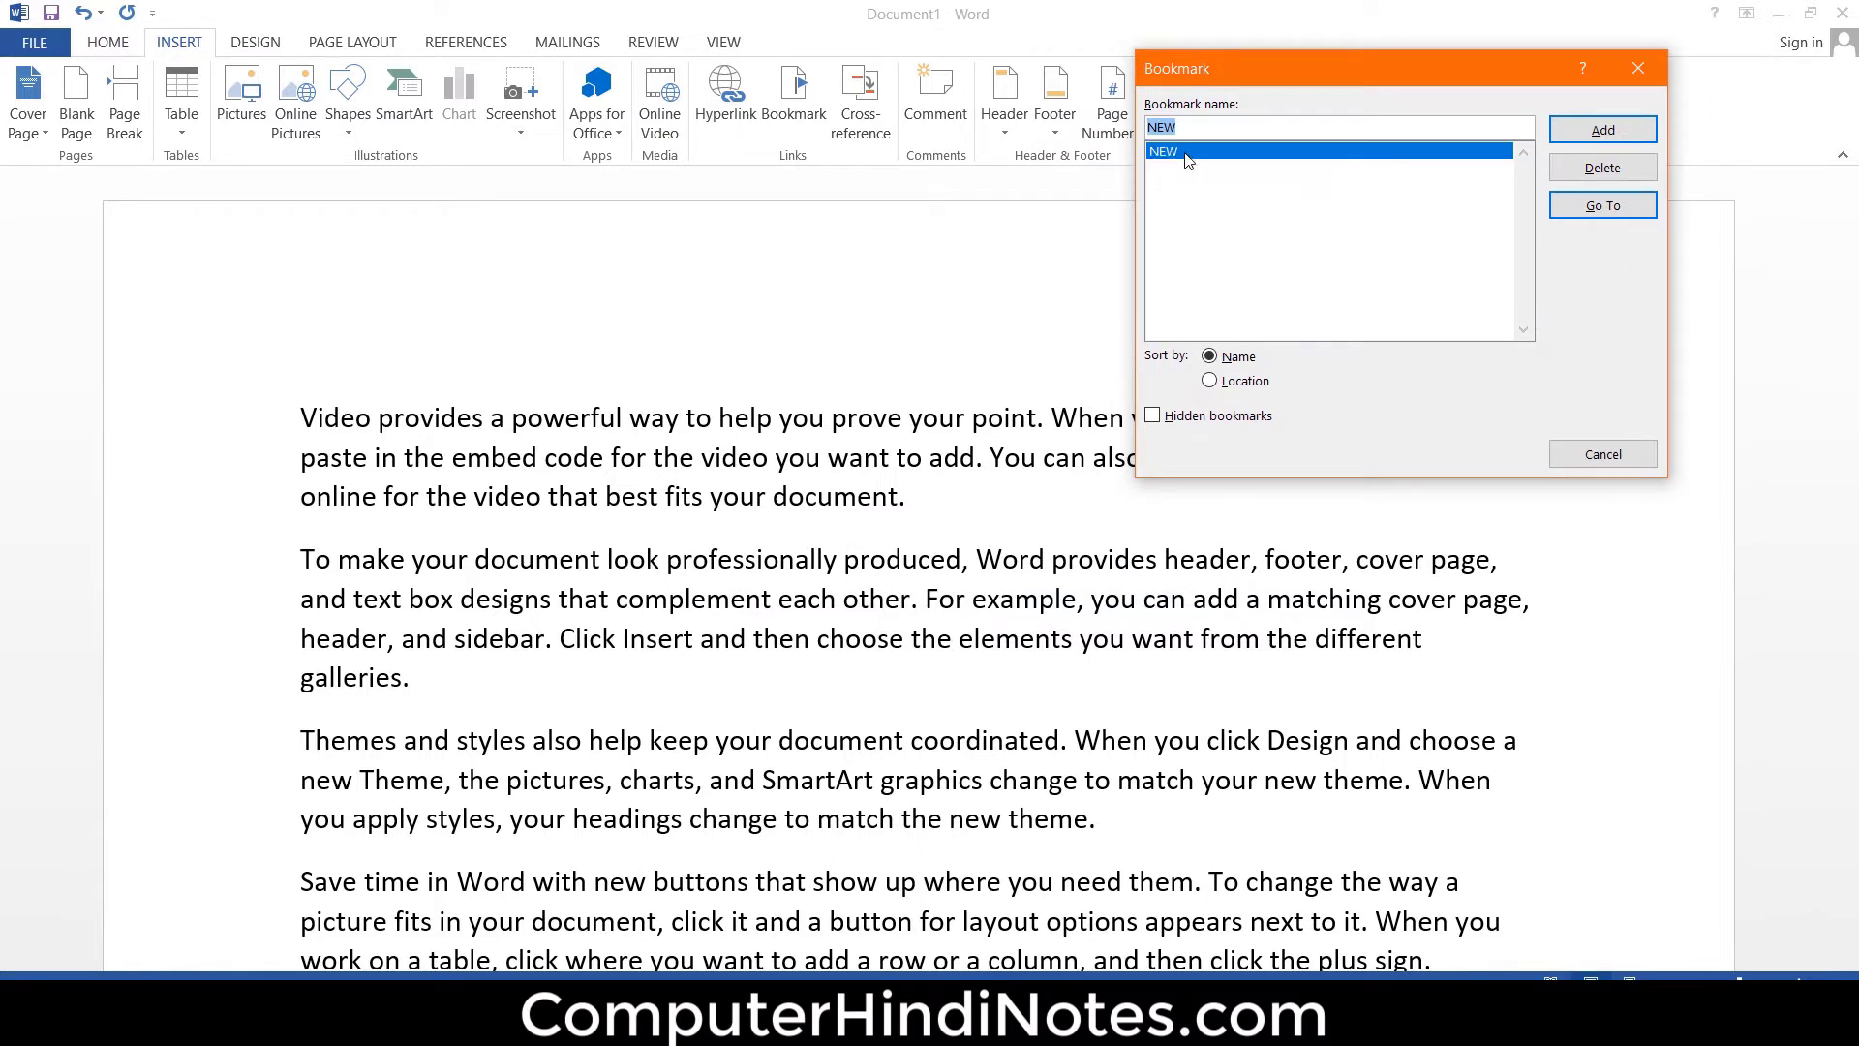
{"action": "left_click", "coordinate": [1623, 211]}
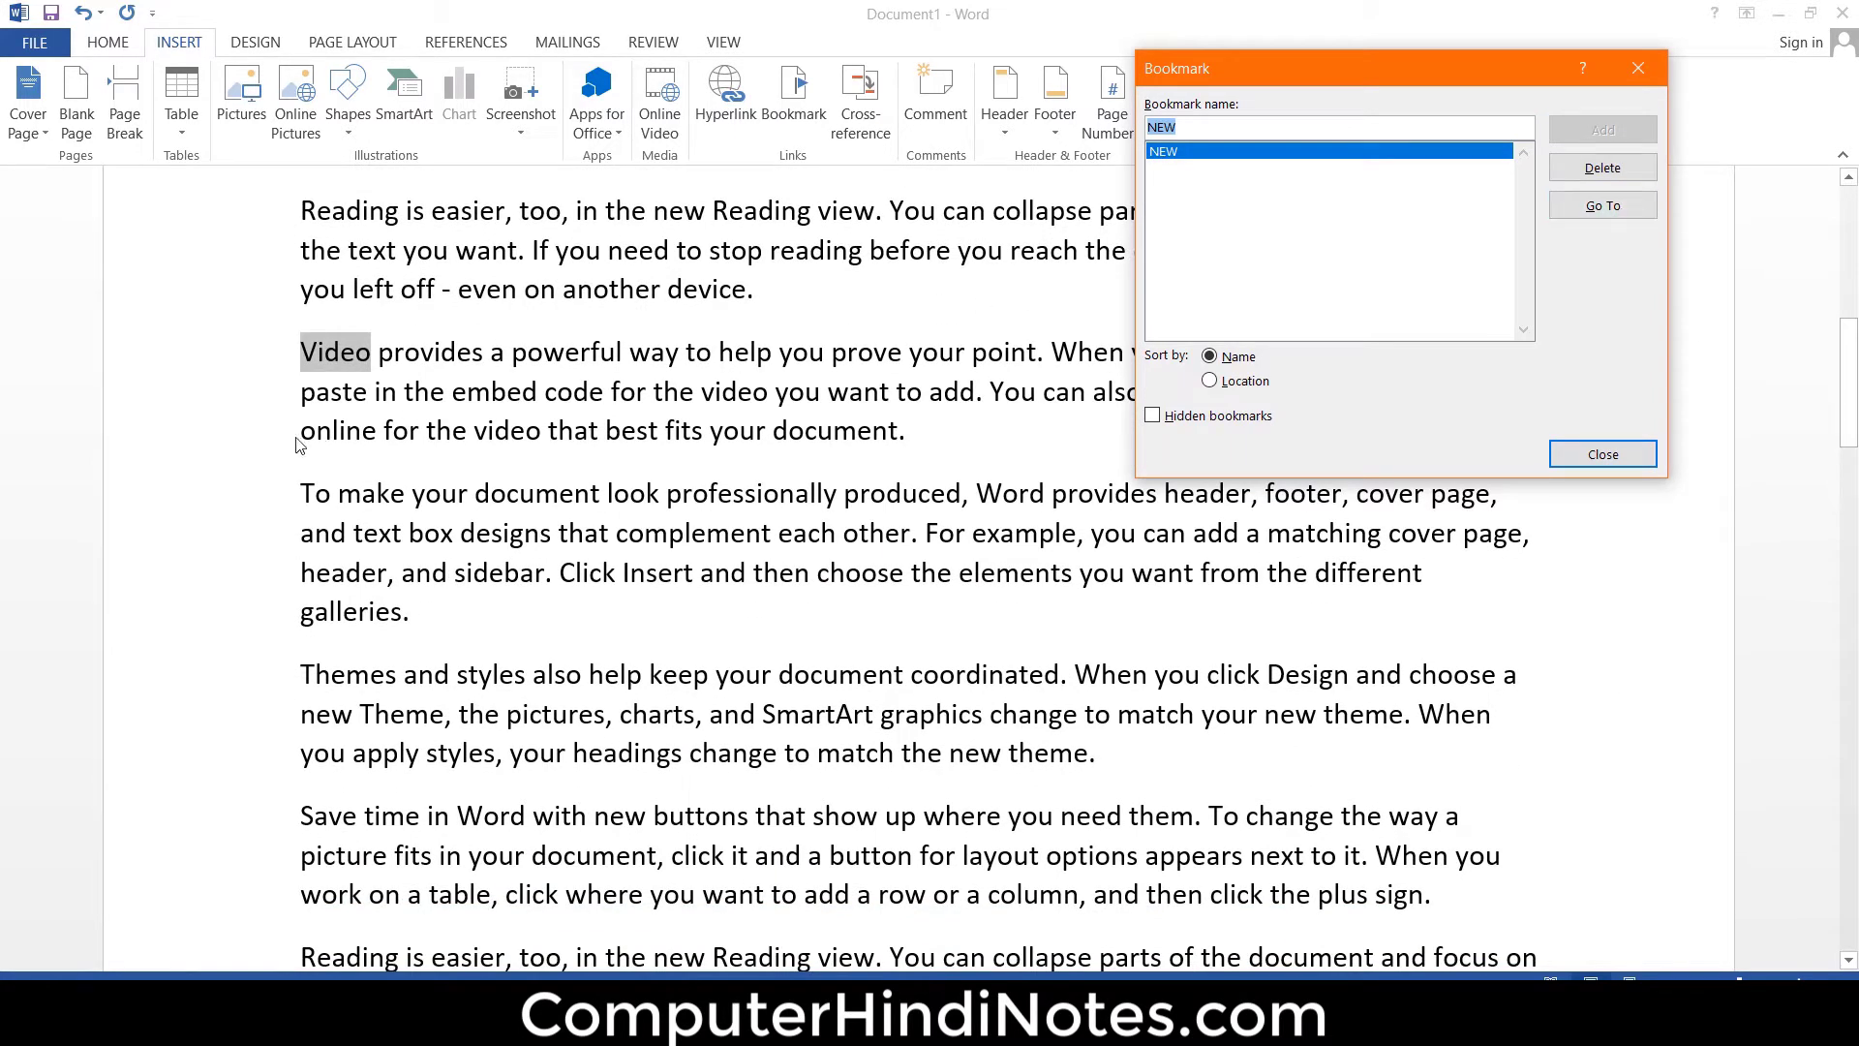
{"action": "left_click", "coordinate": [1554, 456]}
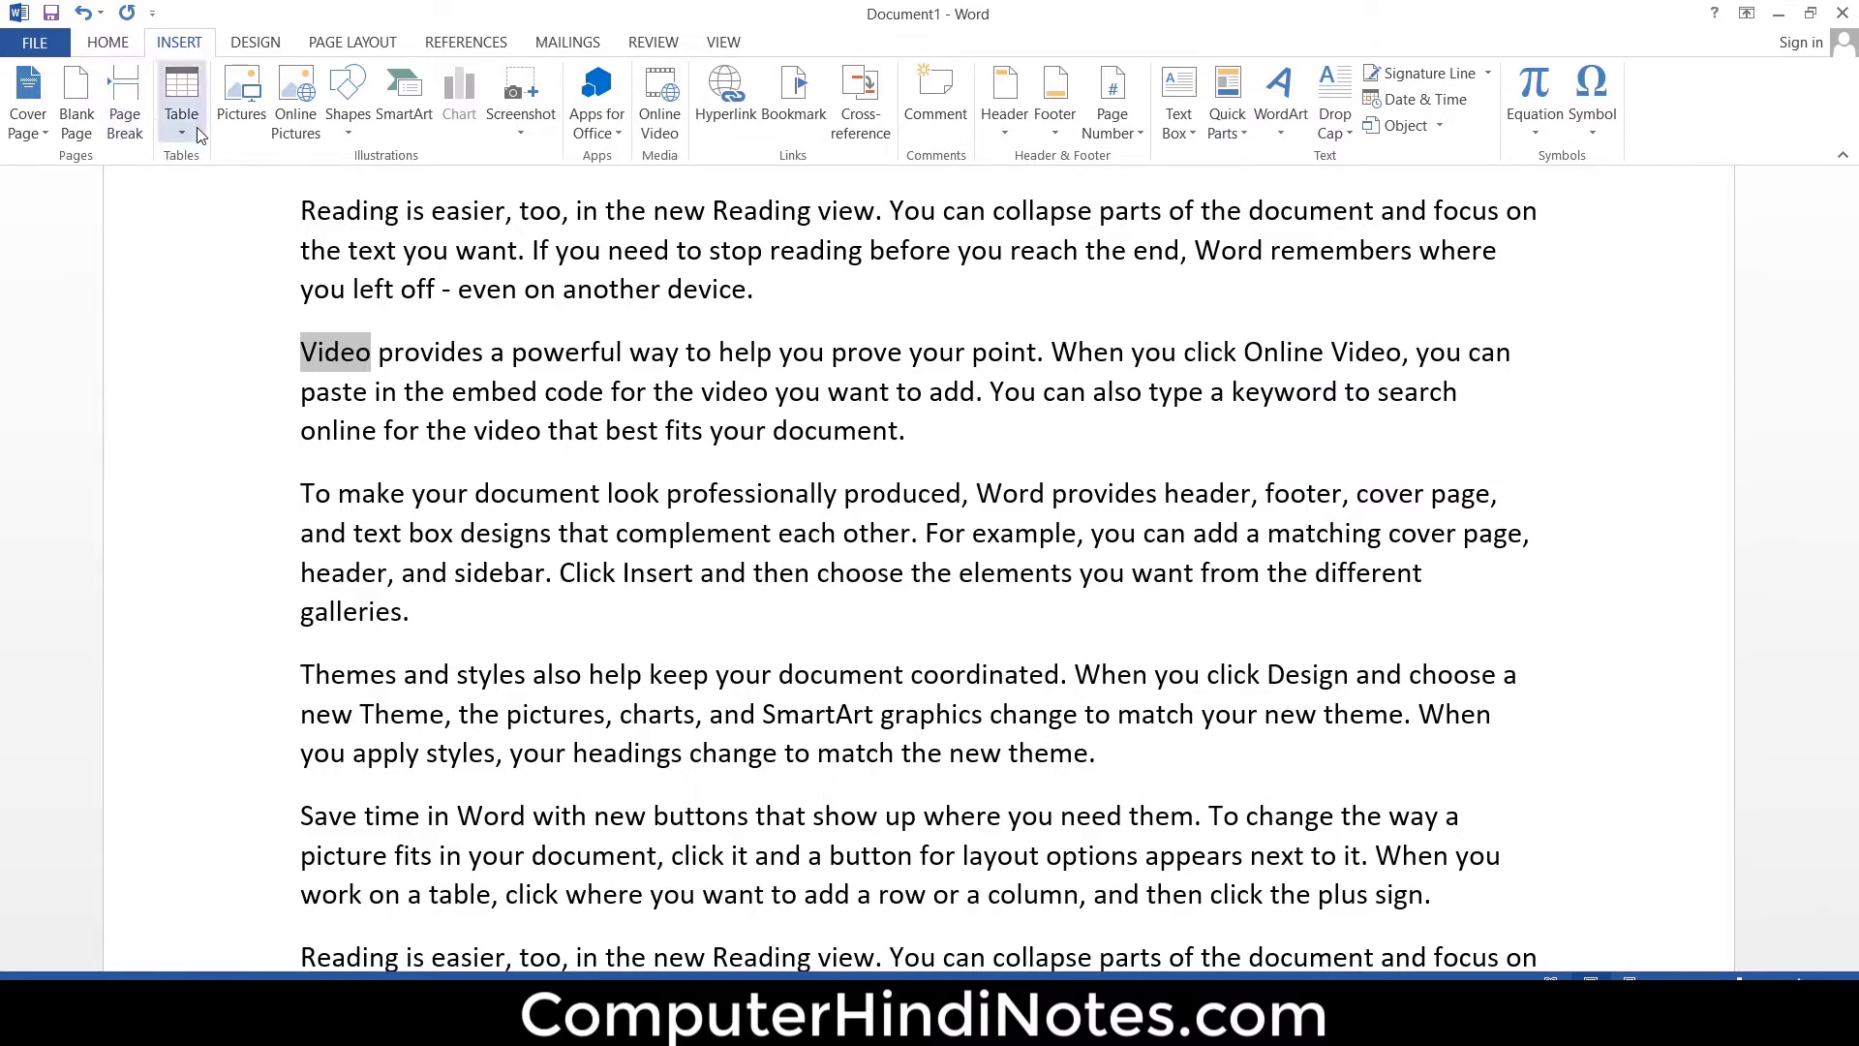
Step: Use Home > Find > Go To with Bookmark NEW to jump to the Video paragraph
{"action": "left_click", "coordinate": [111, 48]}
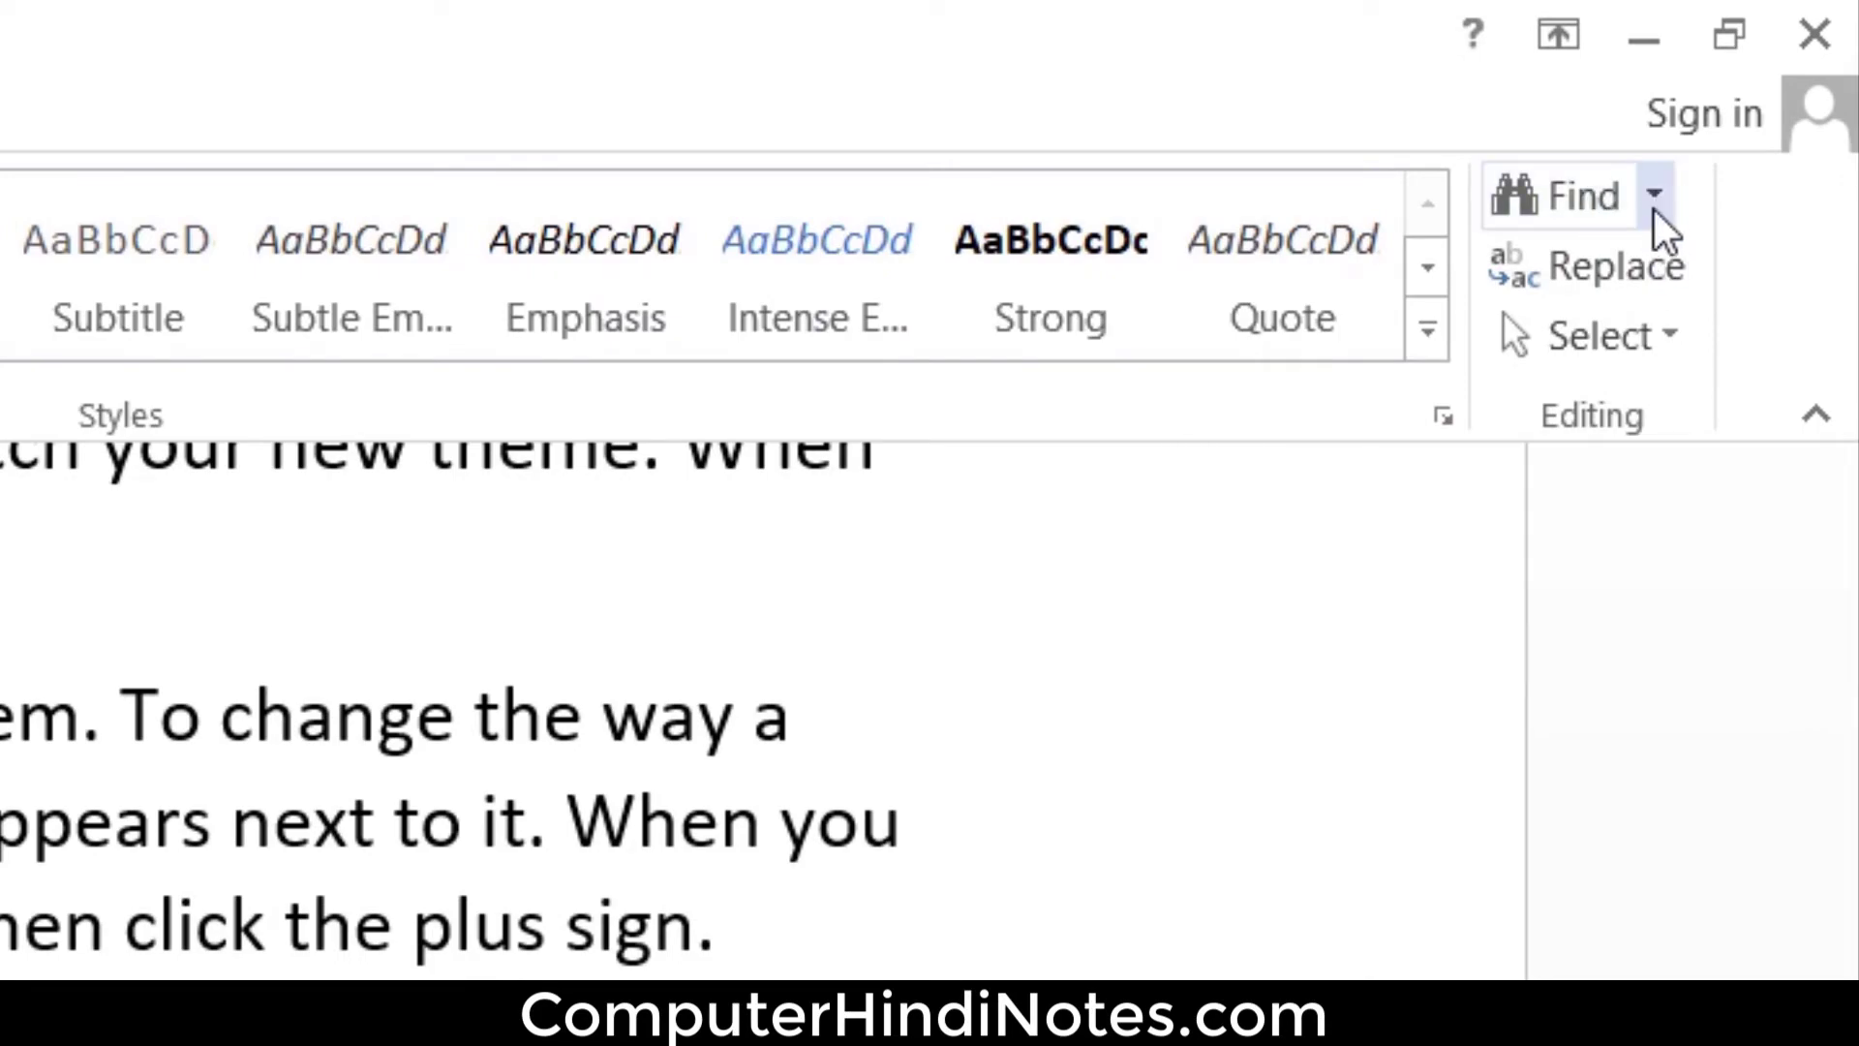
{"action": "left_click", "coordinate": [1638, 246]}
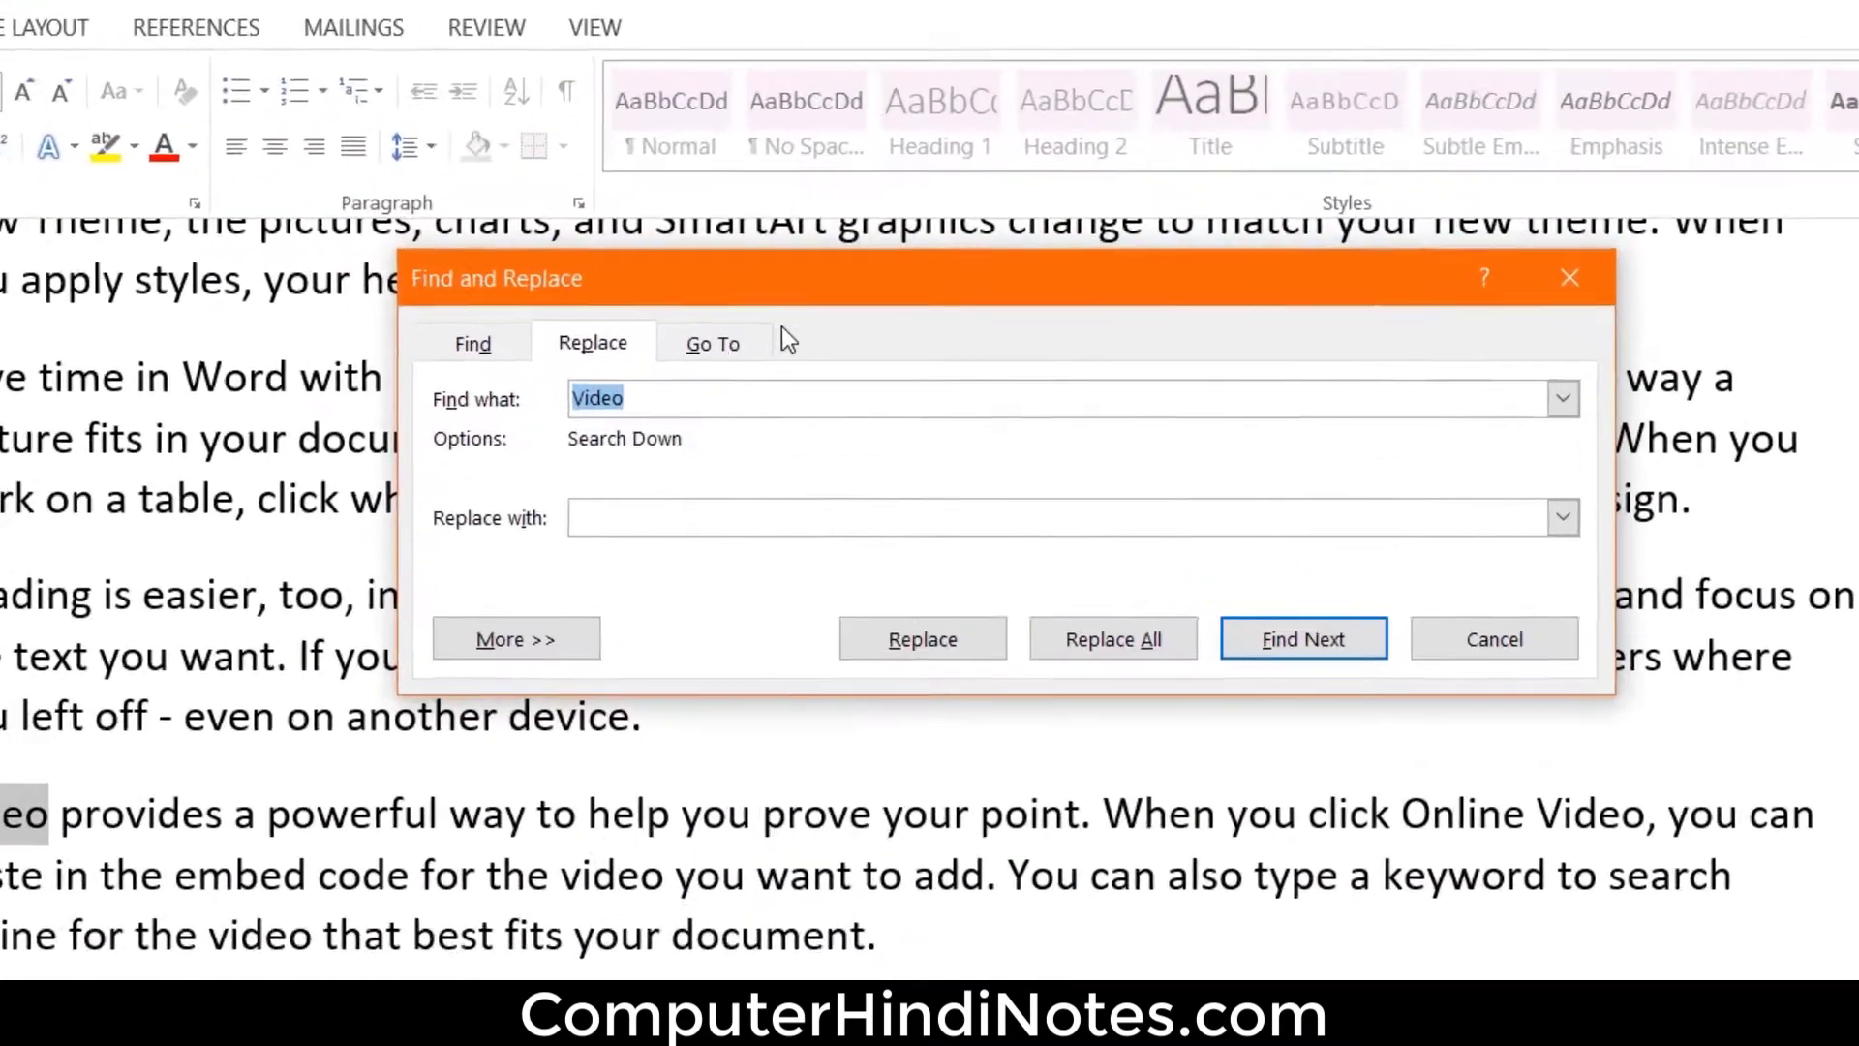
{"action": "left_click", "coordinate": [747, 400]}
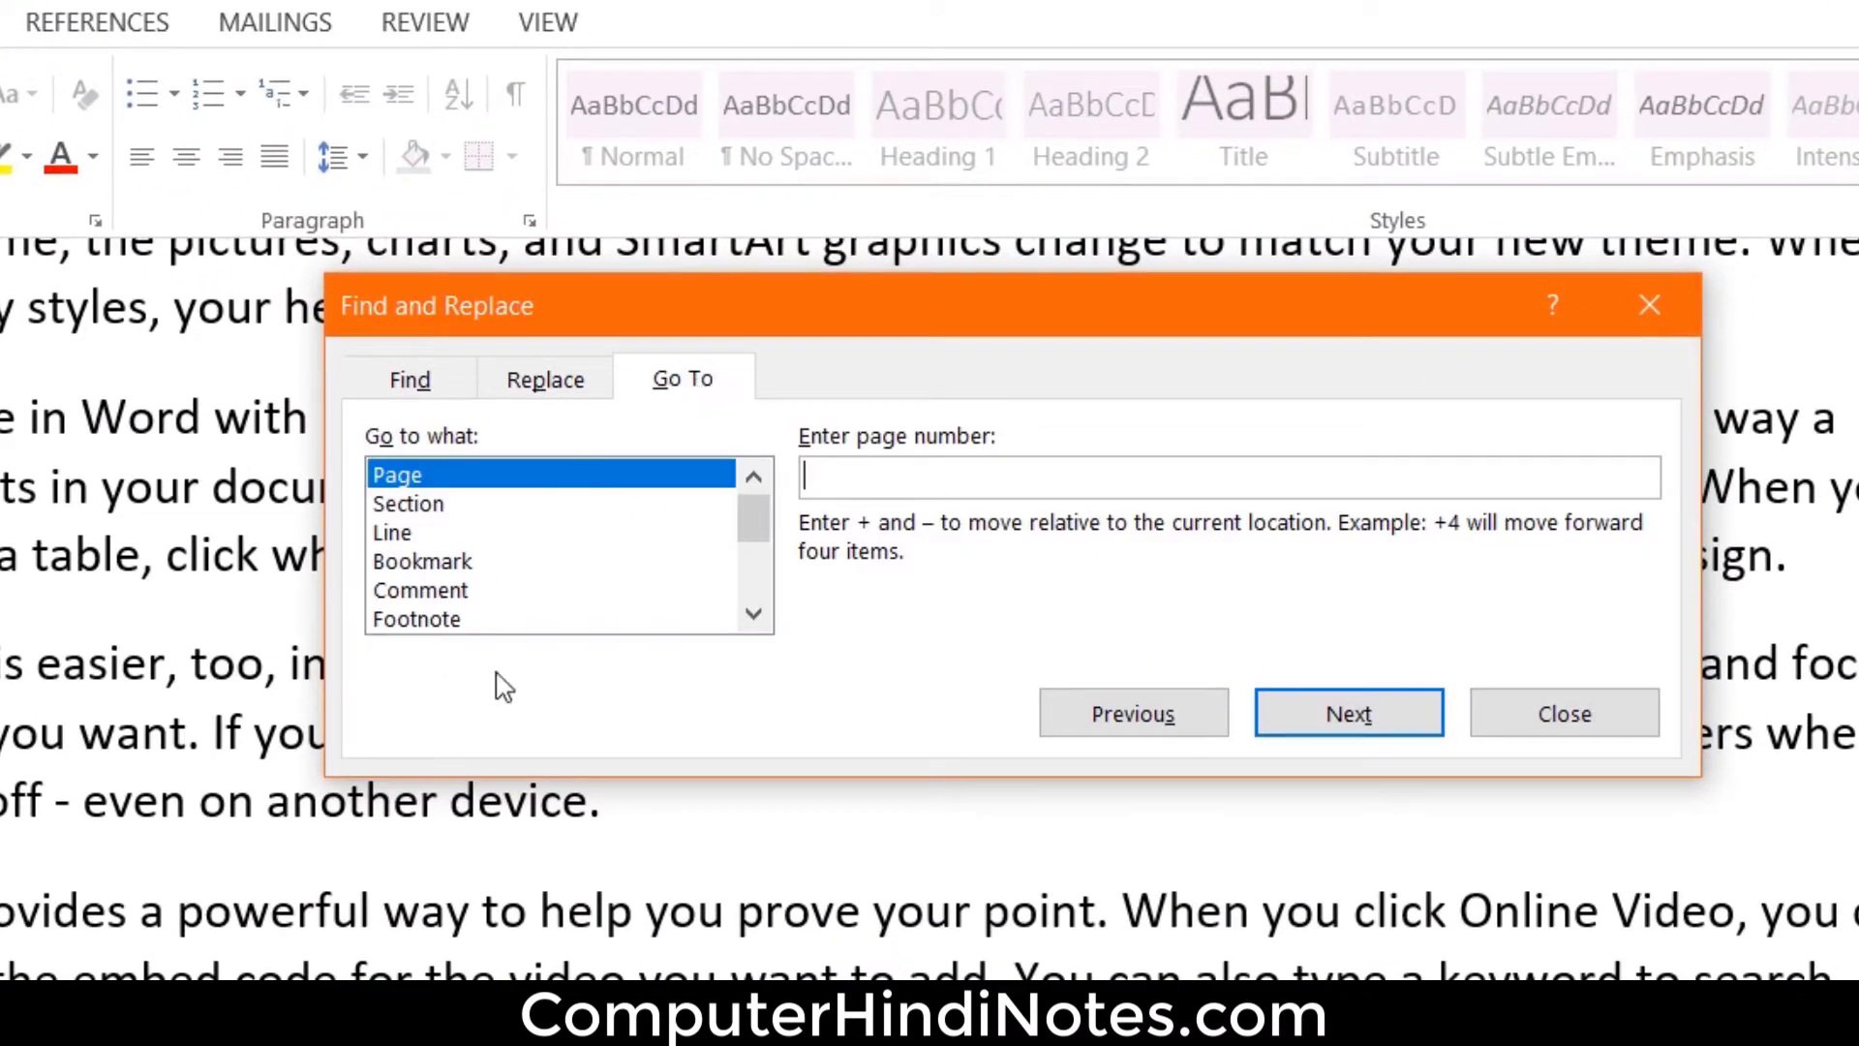
{"action": "left_click", "coordinate": [440, 566]}
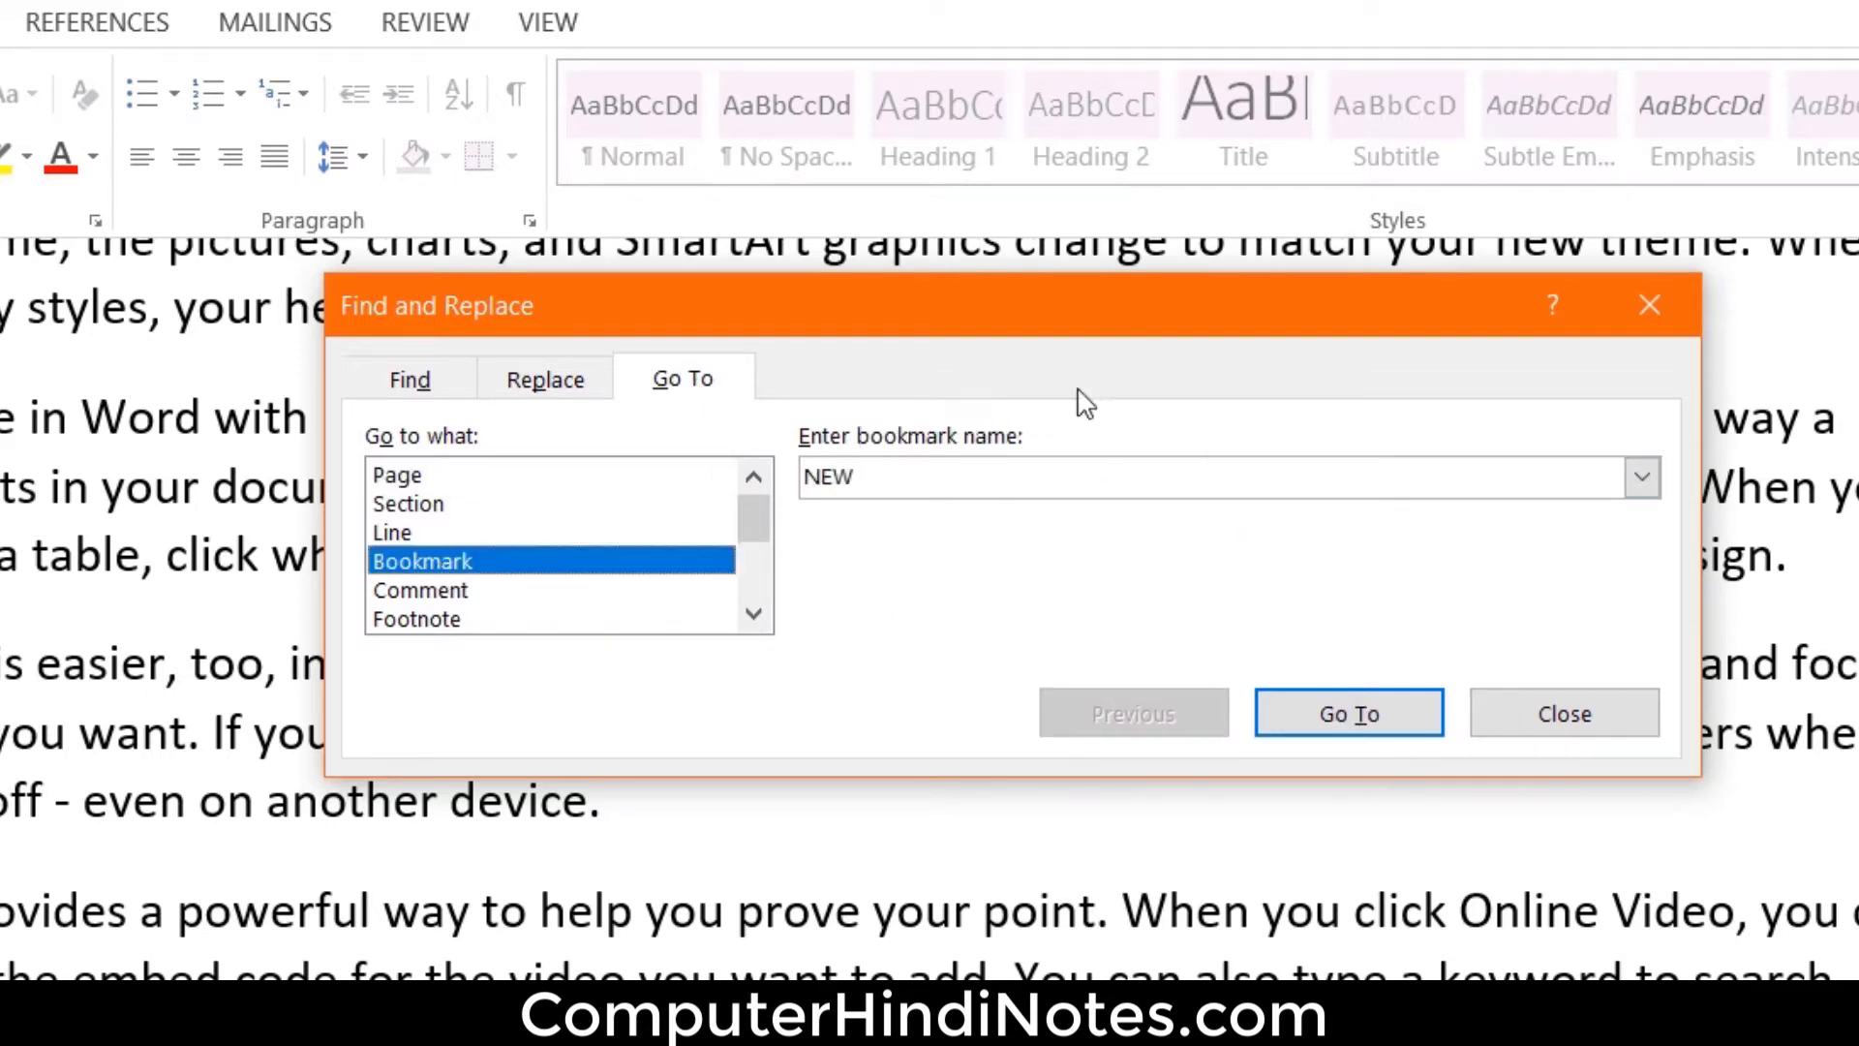
{"action": "left_click", "coordinate": [1641, 477]}
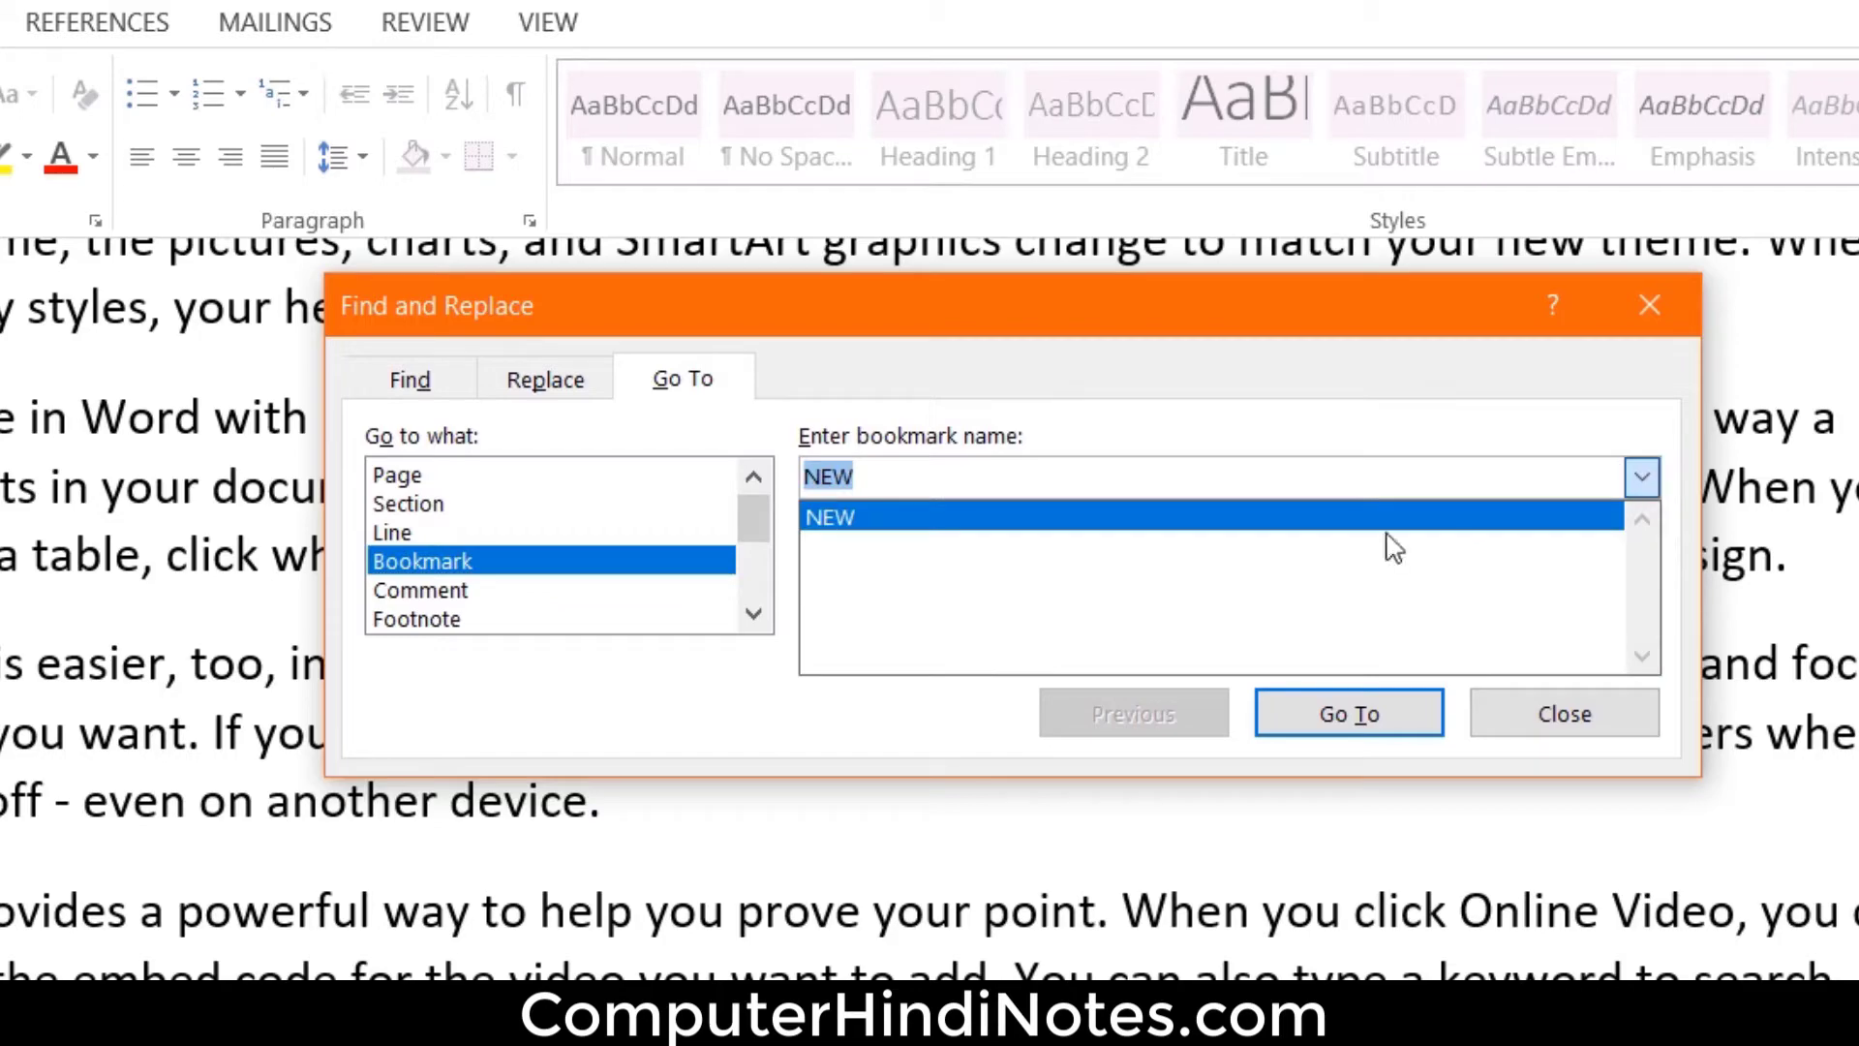
{"action": "left_click", "coordinate": [866, 523]}
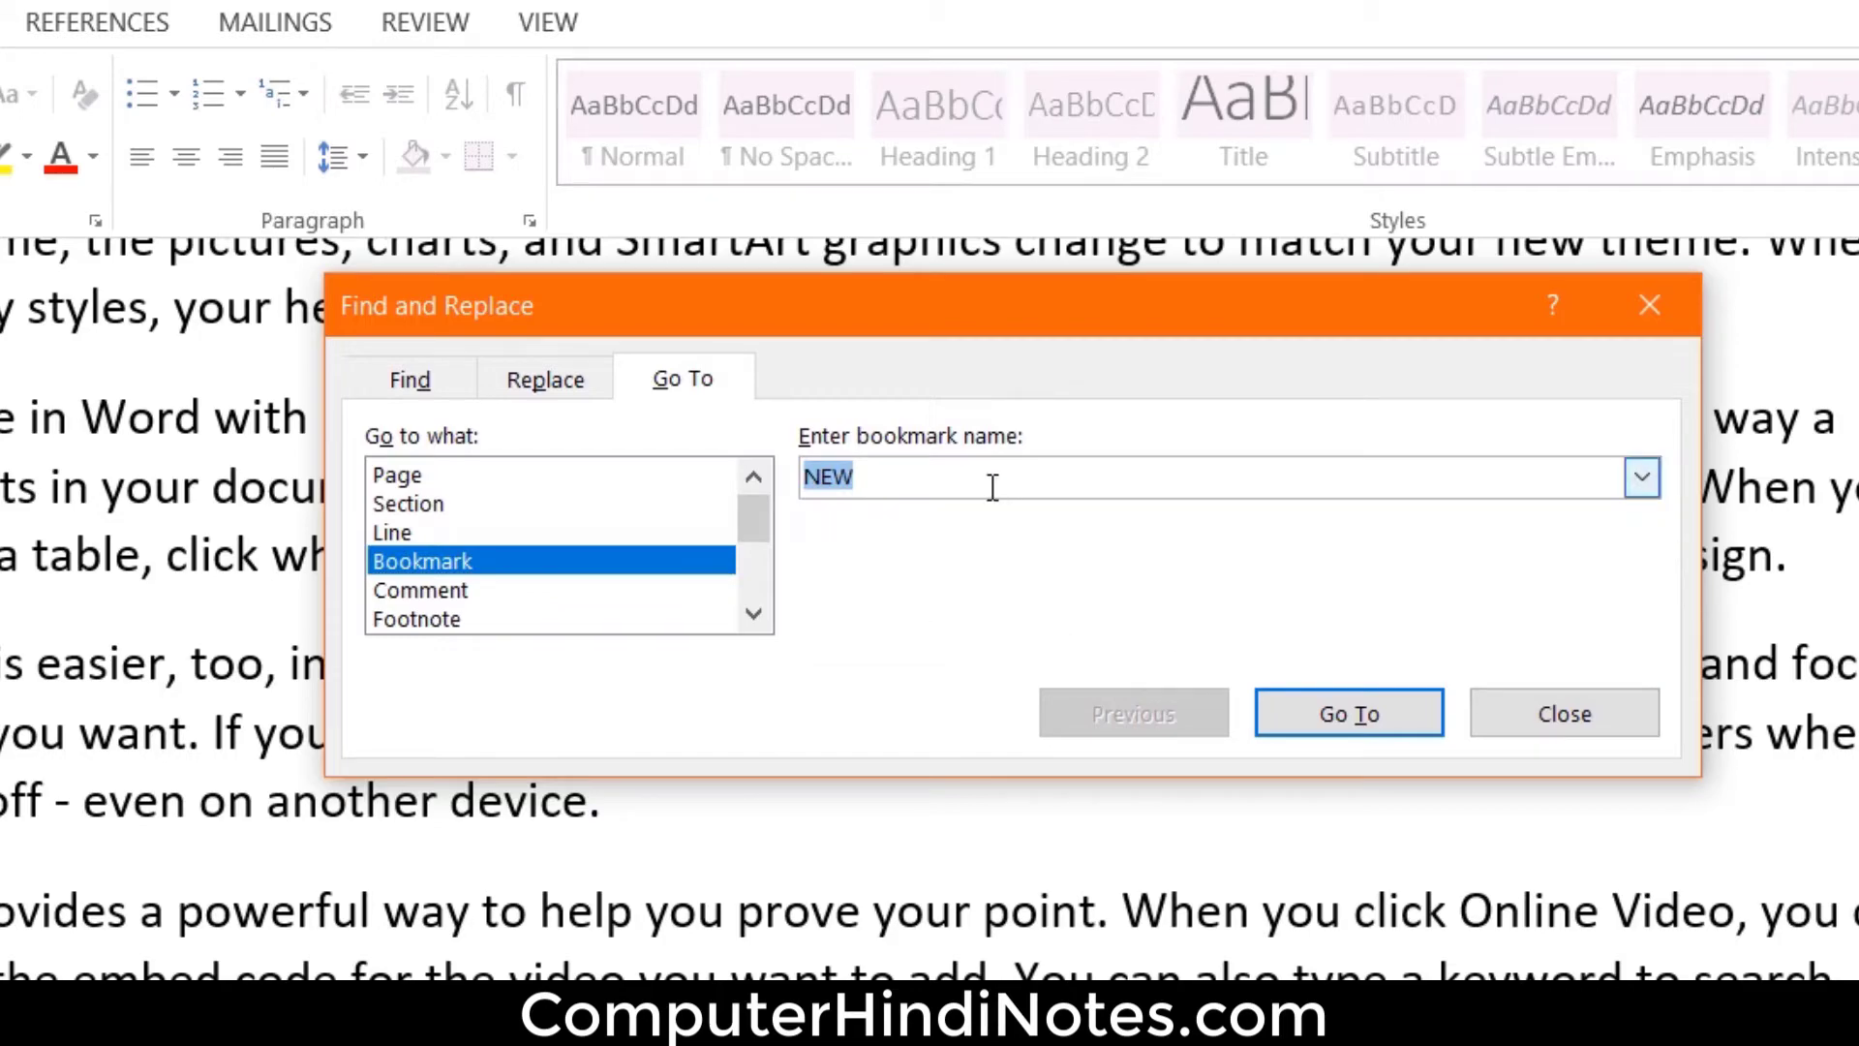
{"action": "left_click", "coordinate": [1337, 699]}
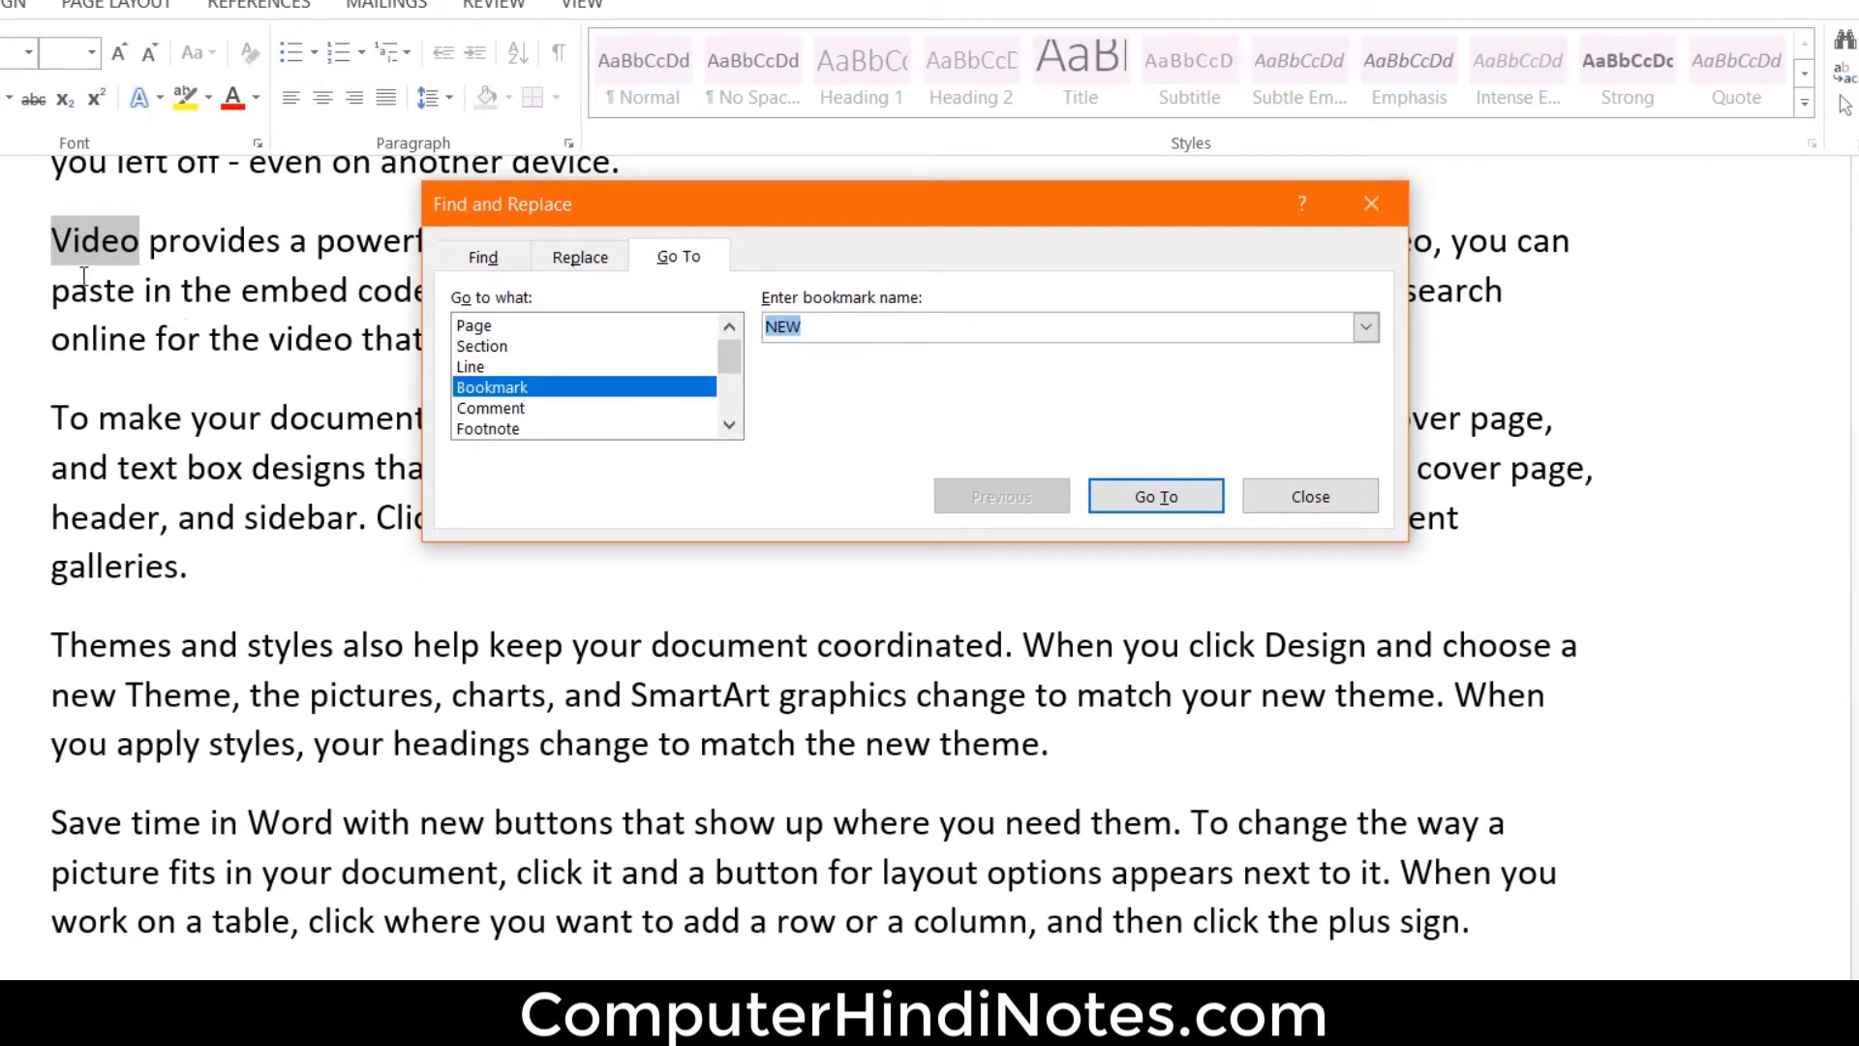
{"action": "left_click", "coordinate": [1370, 205]}
Step: Select the word Reading and enter DEMO as its bookmark name
{"action": "scroll", "coordinate": [543, 678], "scroll_direction": "up", "scroll_amount": 2}
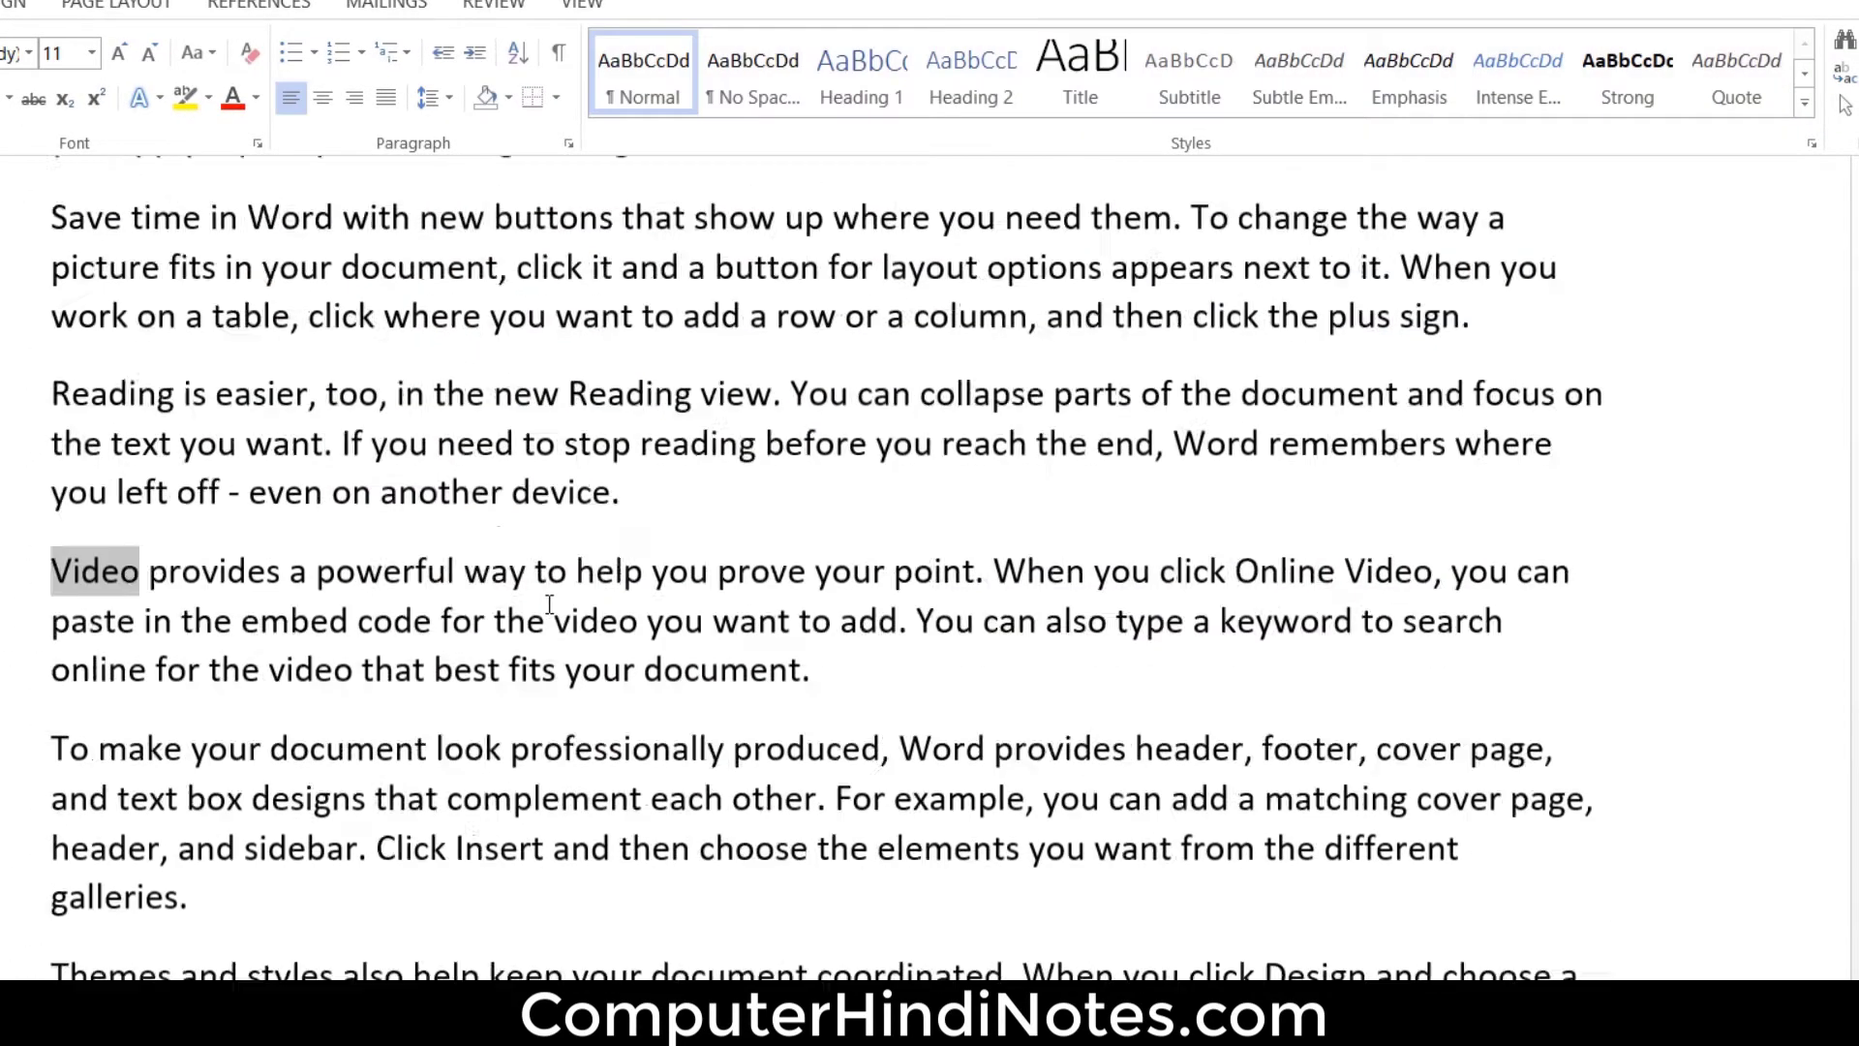
{"action": "scroll", "coordinate": [542, 678], "scroll_direction": "down", "scroll_amount": 2}
{"action": "scroll", "coordinate": [185, 695], "scroll_direction": "up", "scroll_amount": 3}
{"action": "left_click_drag", "start_coordinate": [49, 628], "coordinate": [180, 614]}
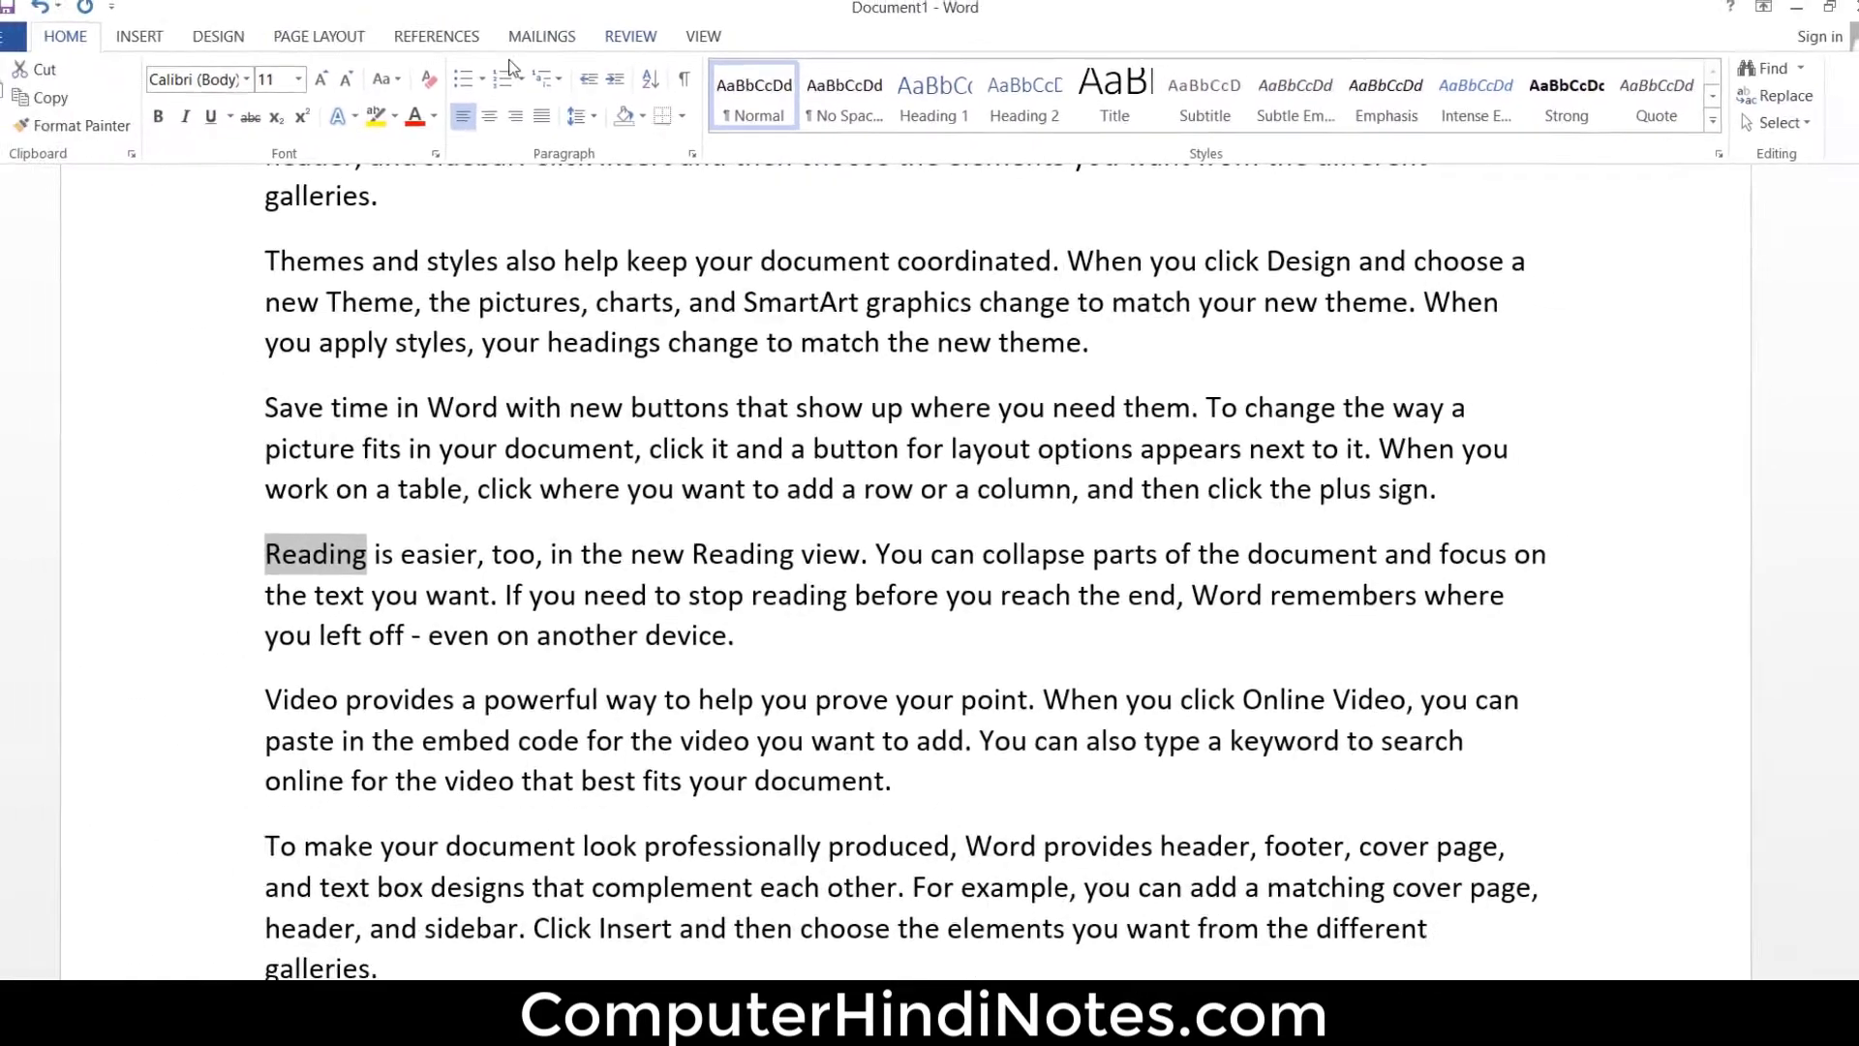
{"action": "left_click", "coordinate": [184, 42]}
{"action": "left_click", "coordinate": [792, 114]}
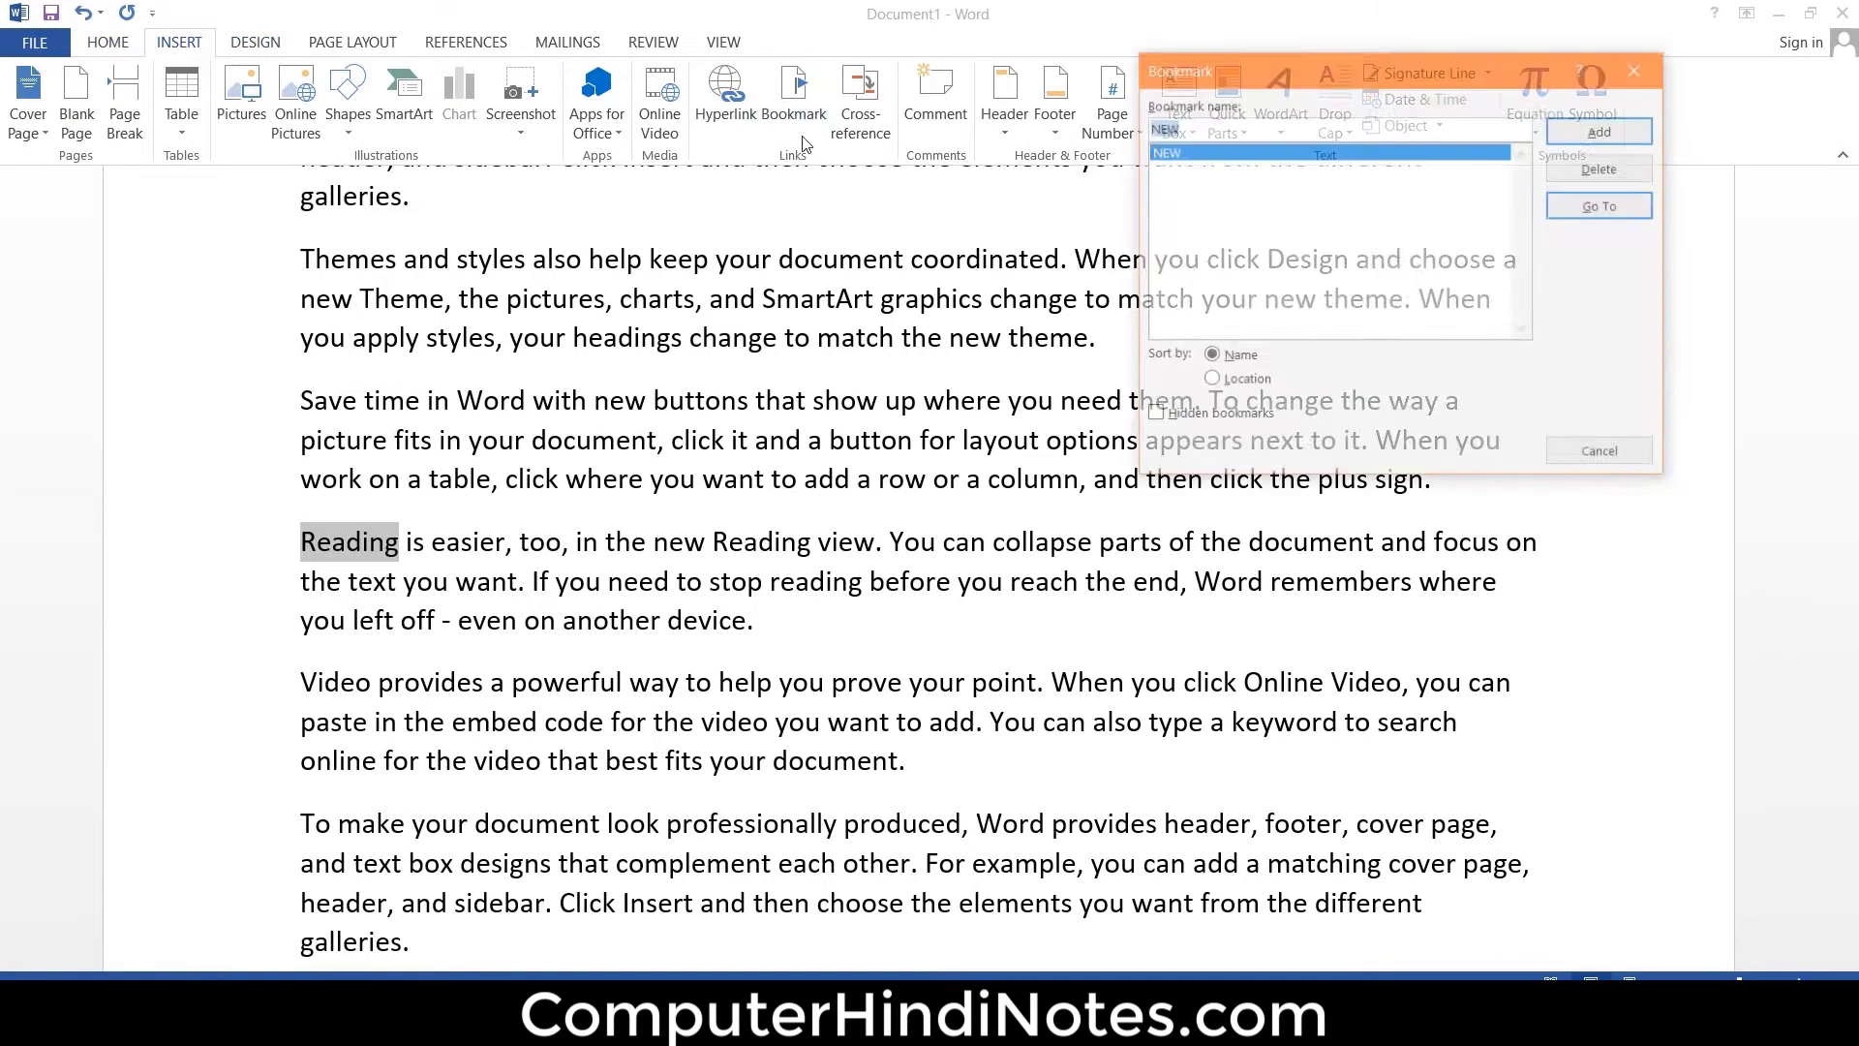
{"action": "key", "text": "Escape"}
{"action": "left_click", "coordinate": [793, 102]}
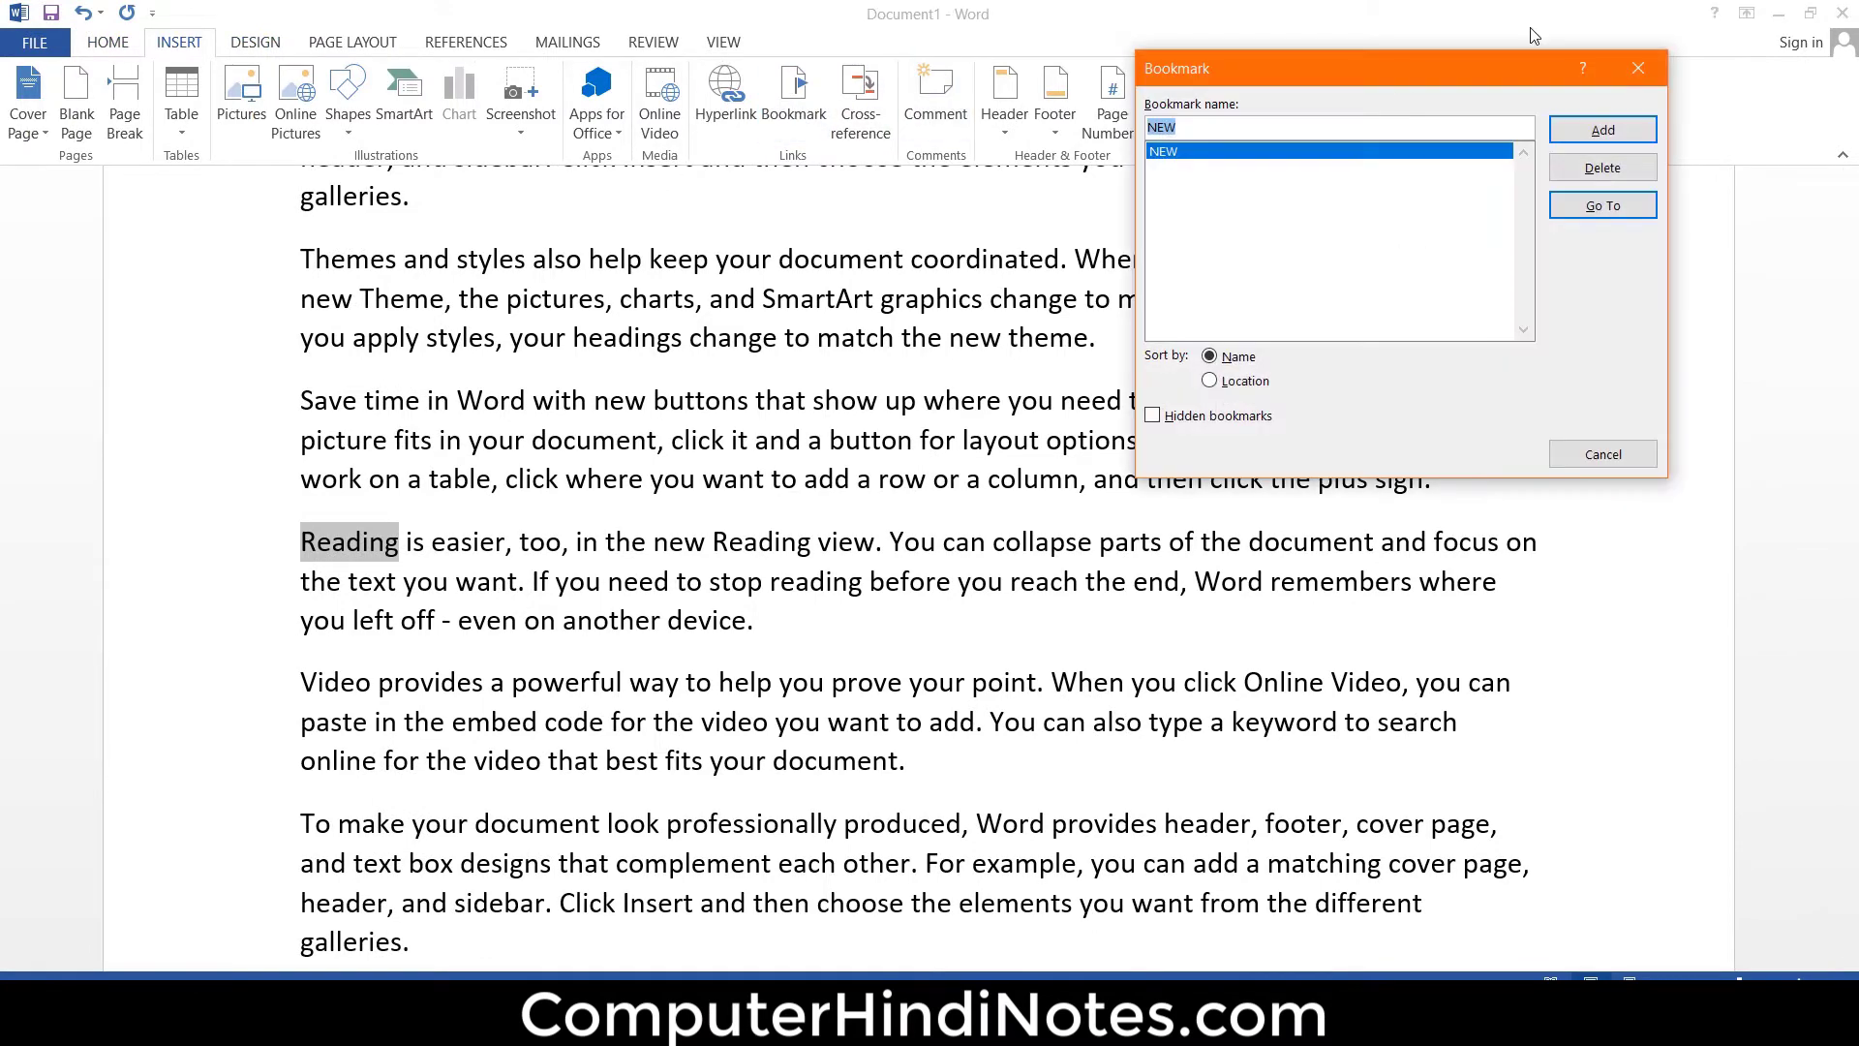
{"action": "key", "text": "BackSpace"}
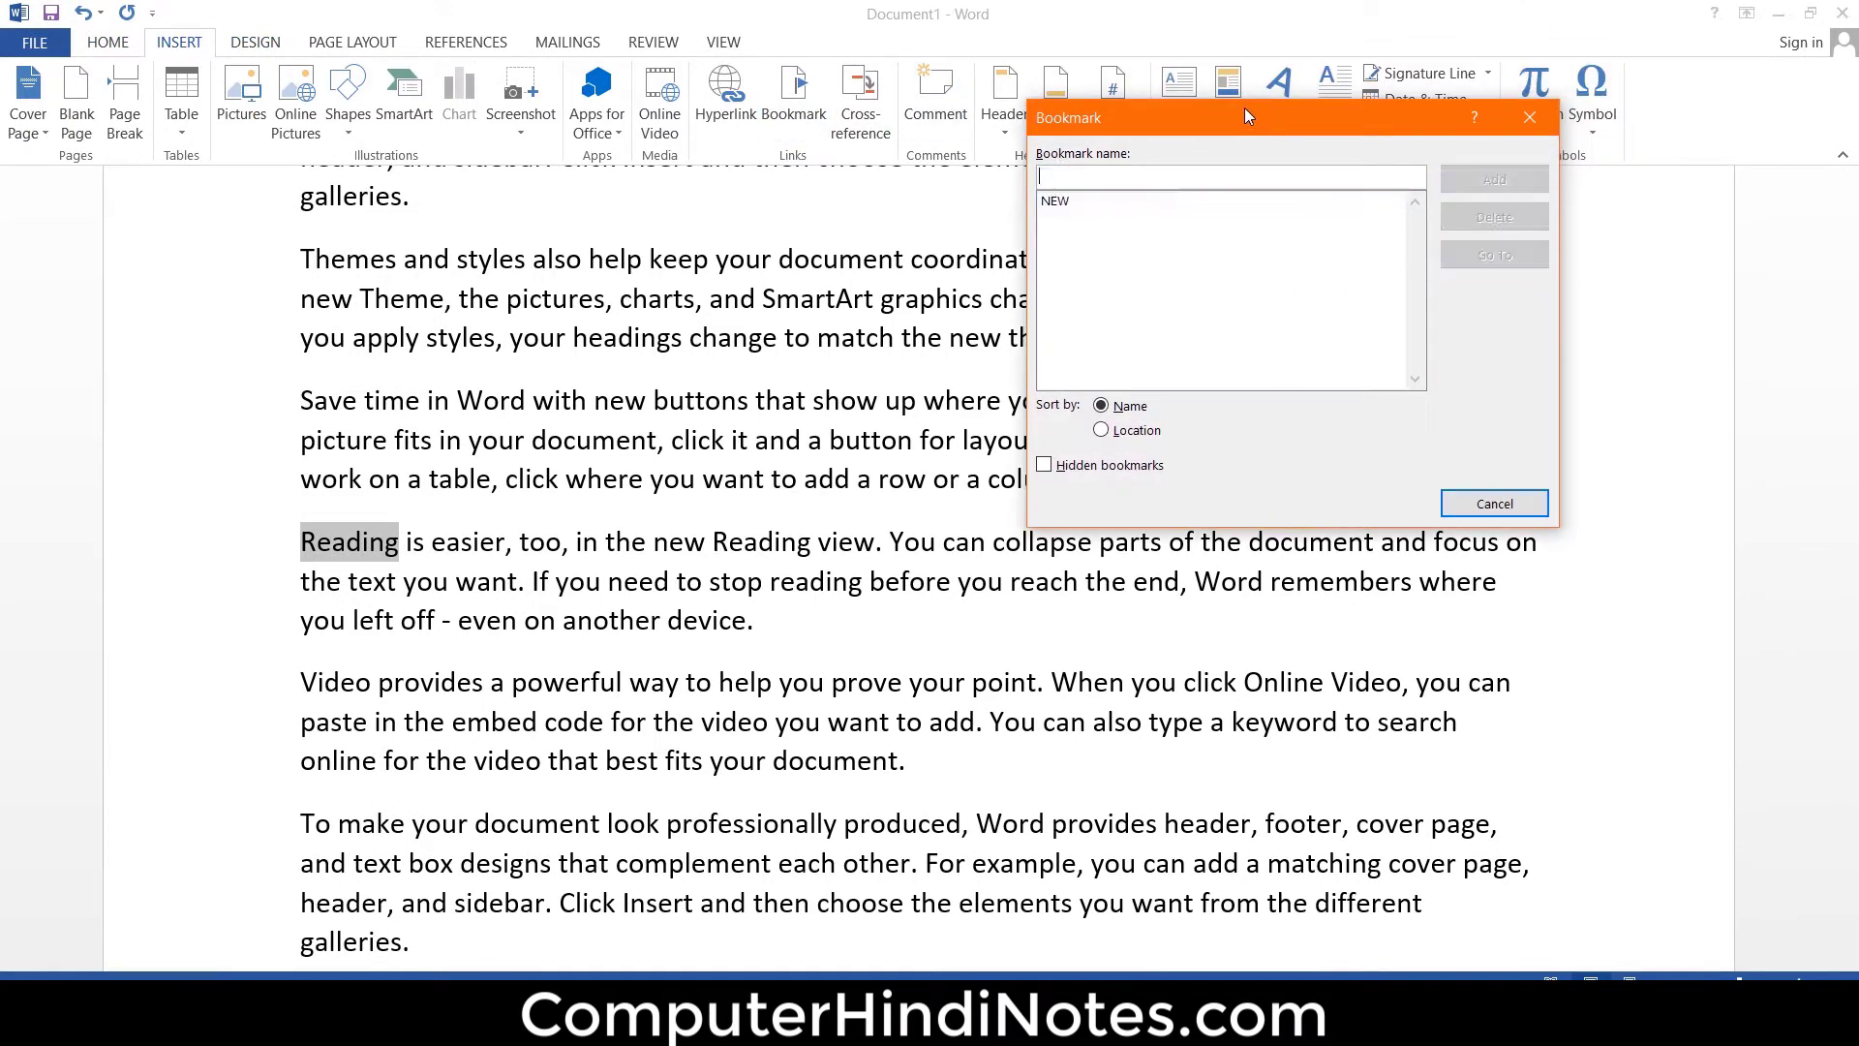
{"action": "type", "text": "D"}
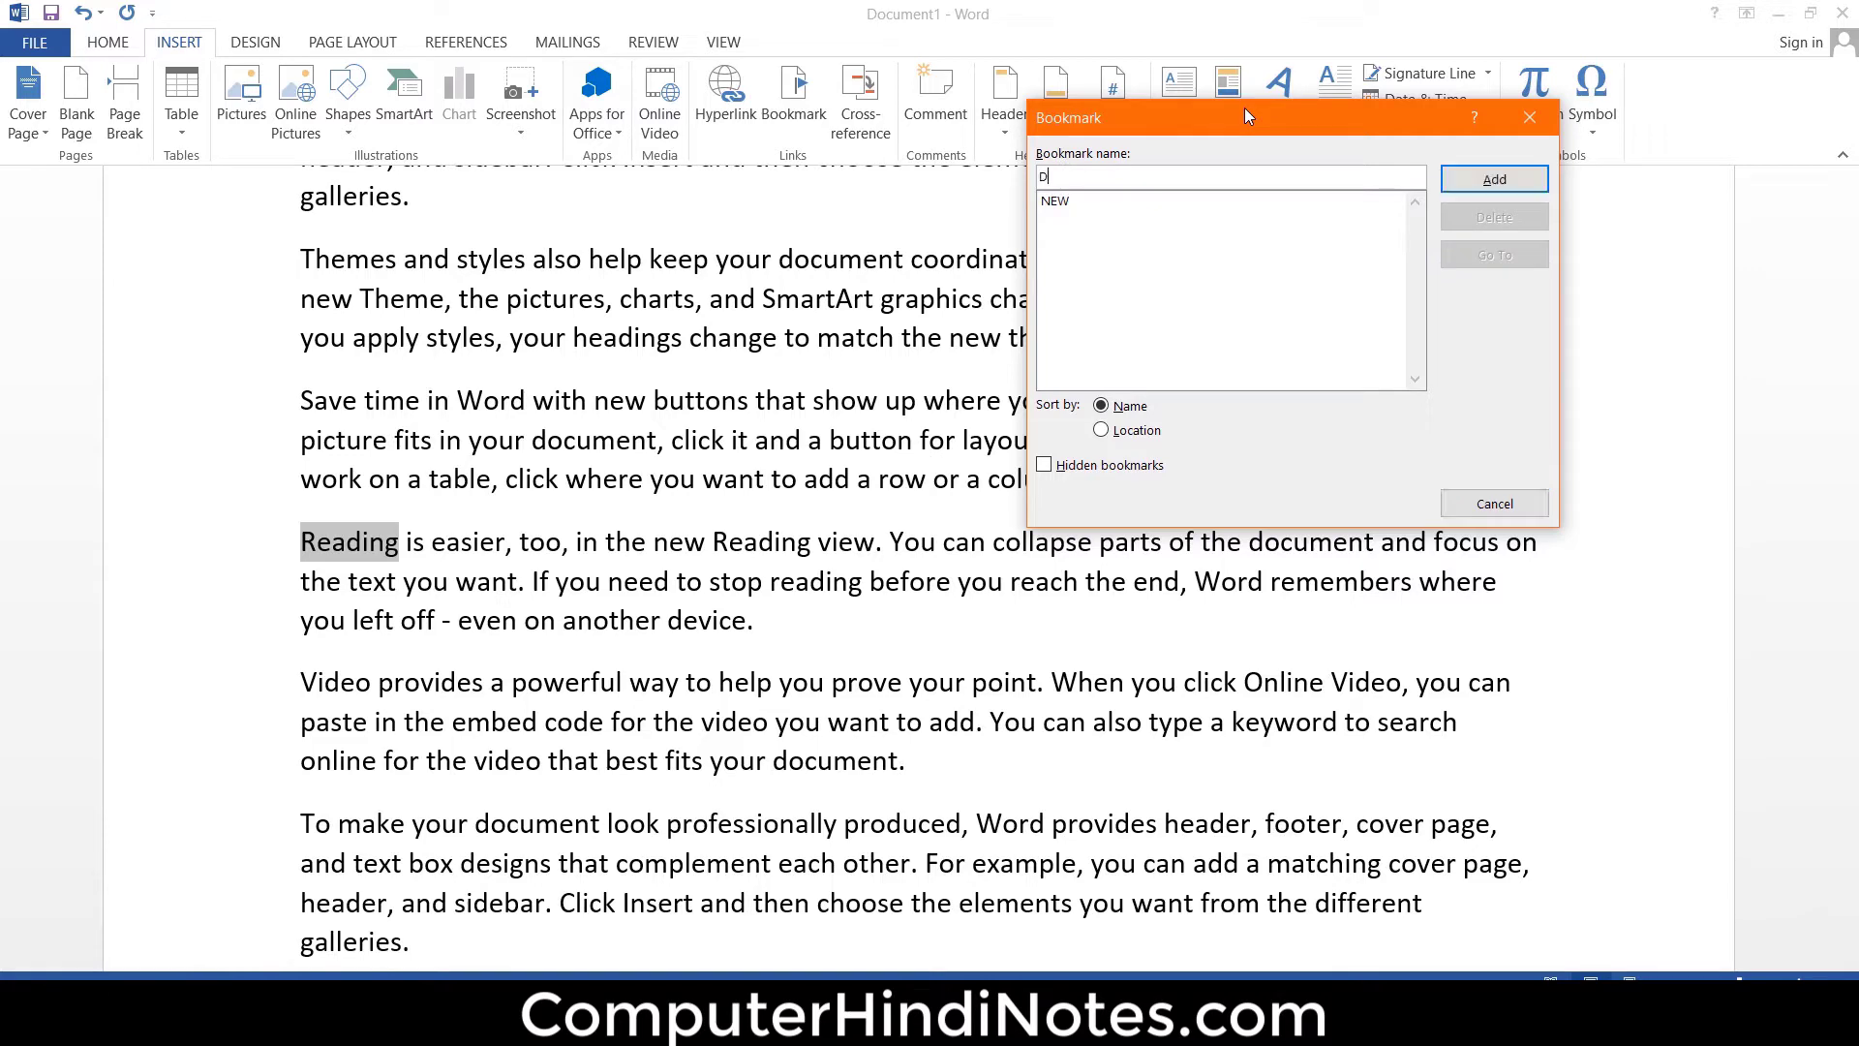
{"action": "type", "text": "EMO"}
Step: Add the DEMO bookmark to the word Reading
{"action": "left_click", "coordinate": [1453, 179]}
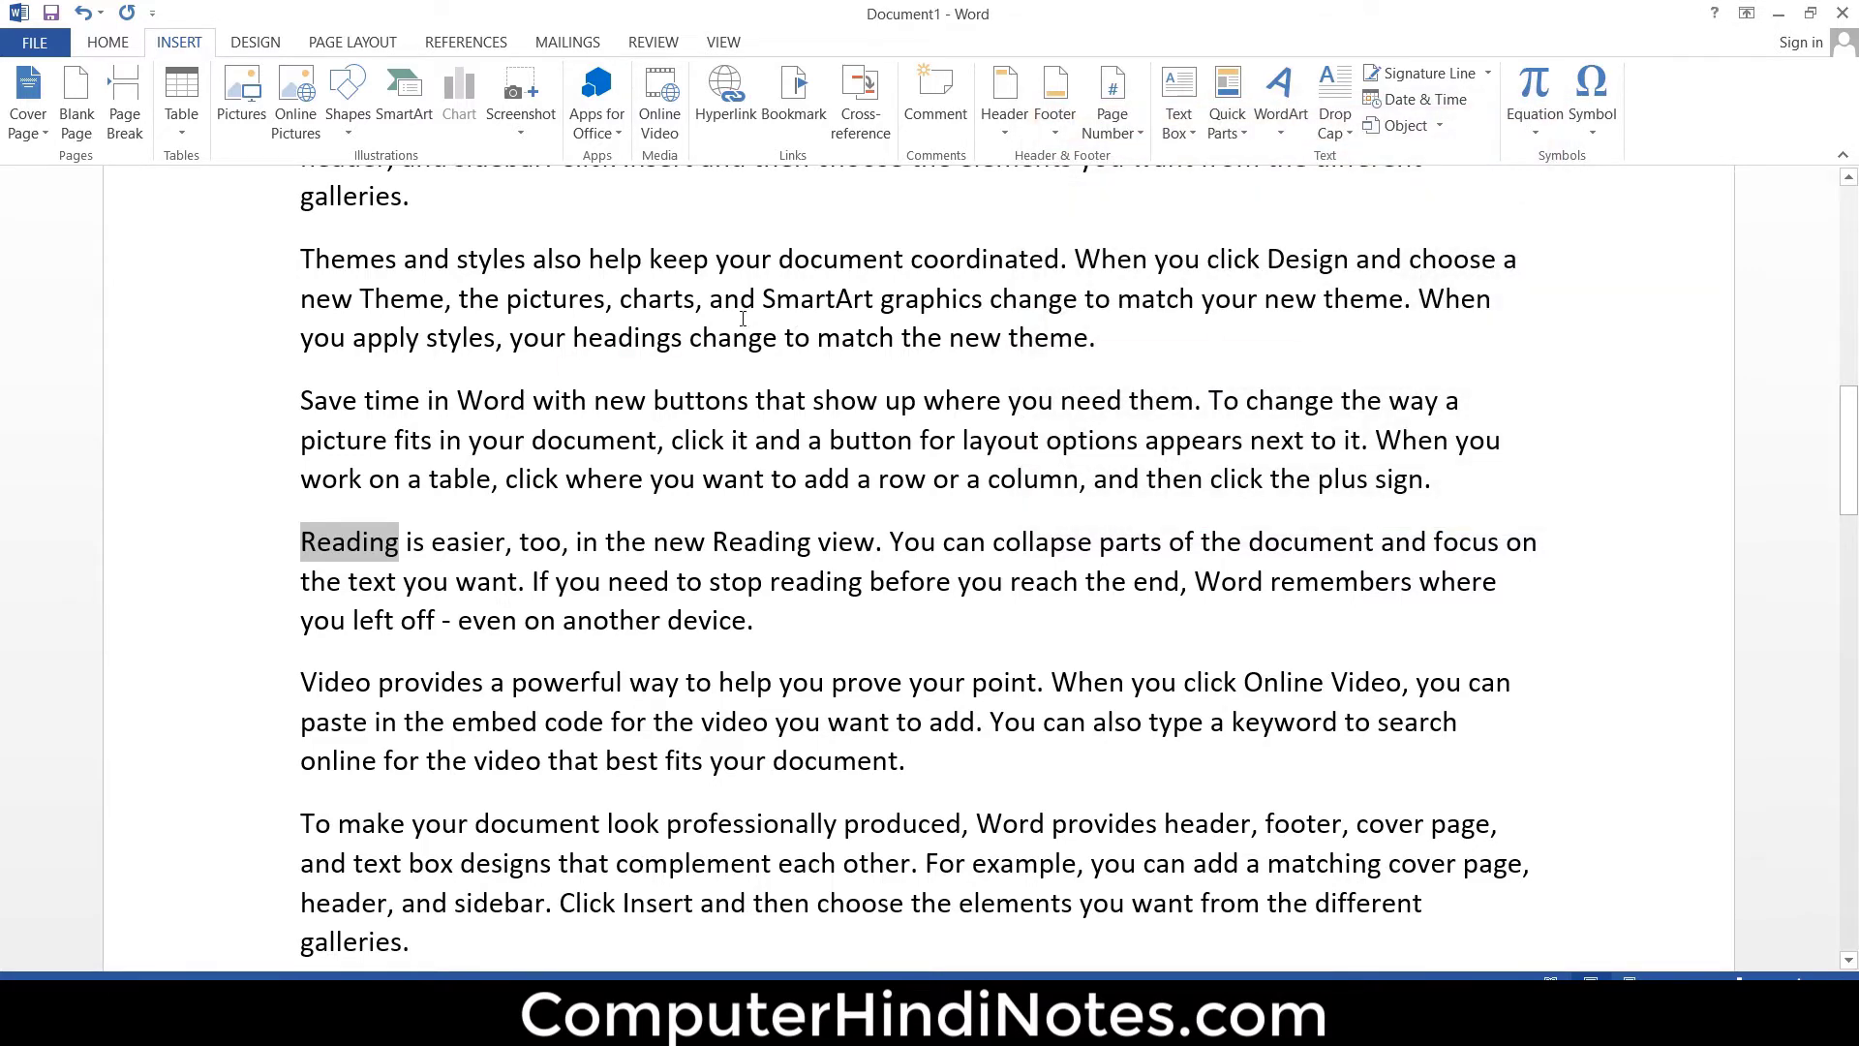
{"action": "key", "text": "ctrl+h"}
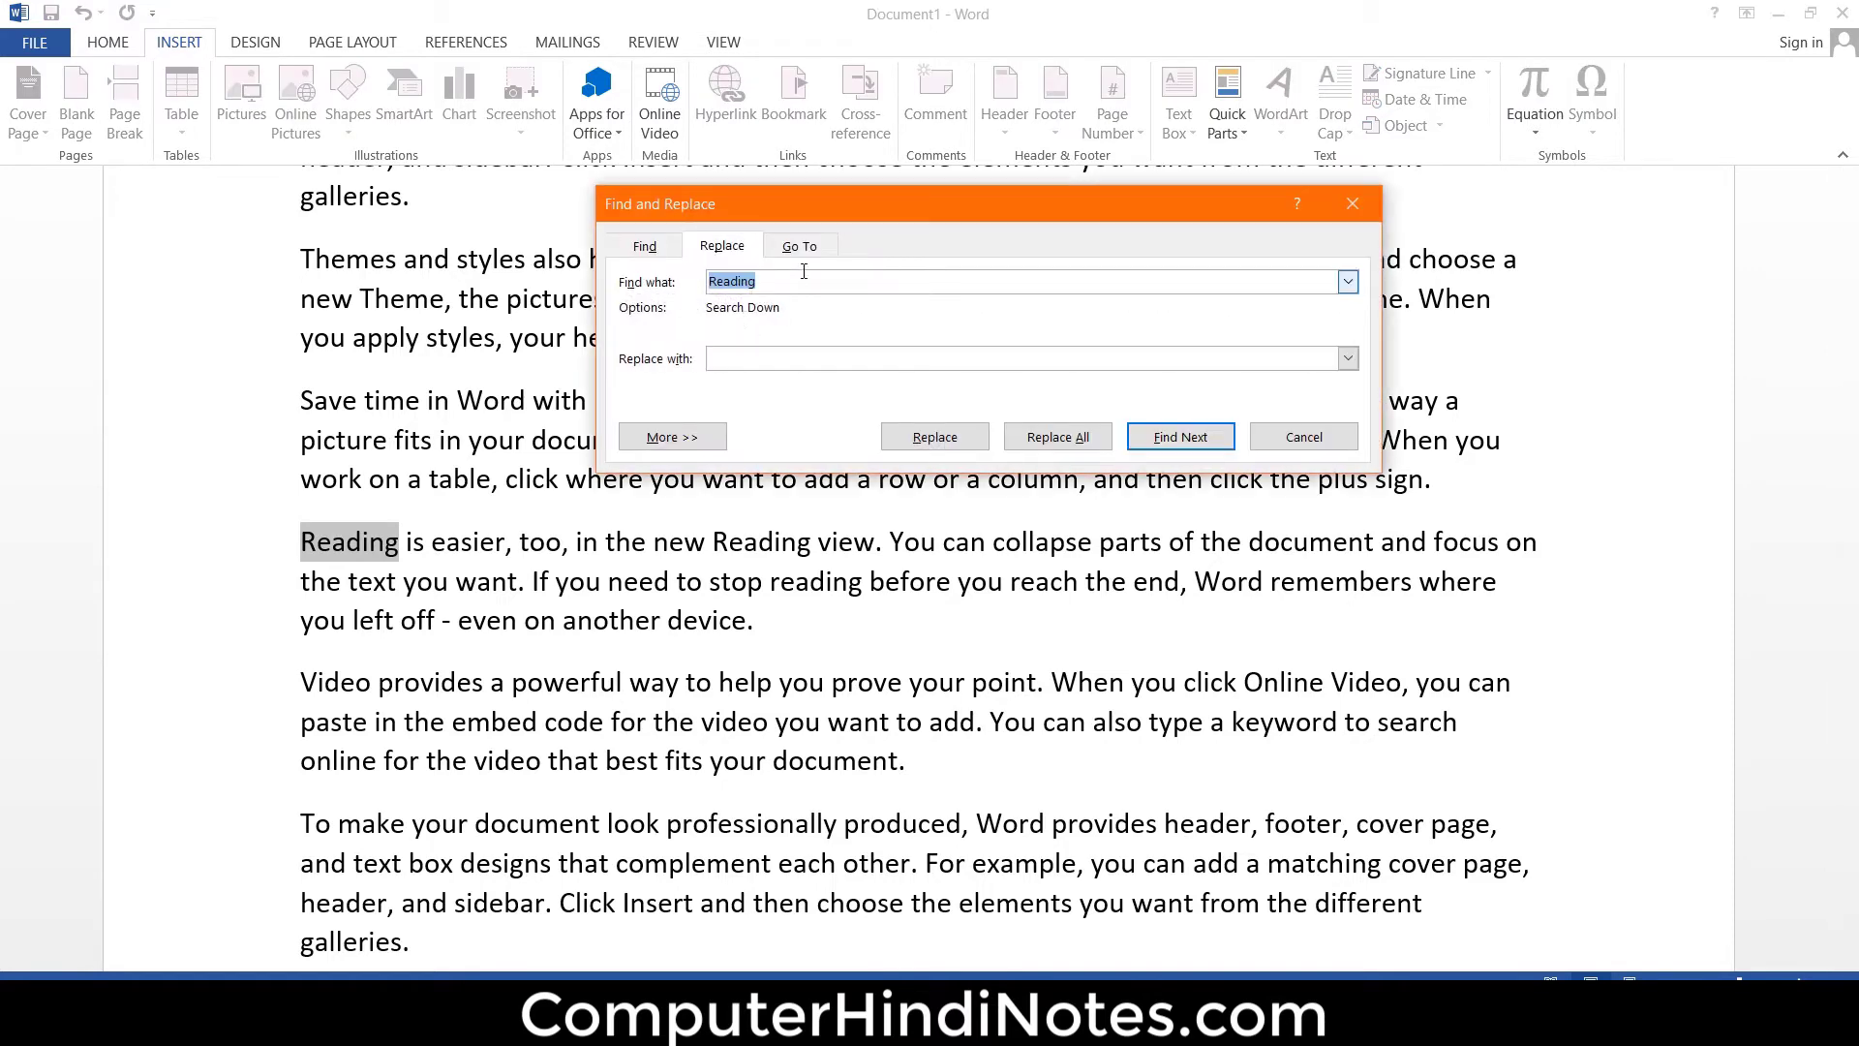
{"action": "left_click", "coordinate": [800, 246]}
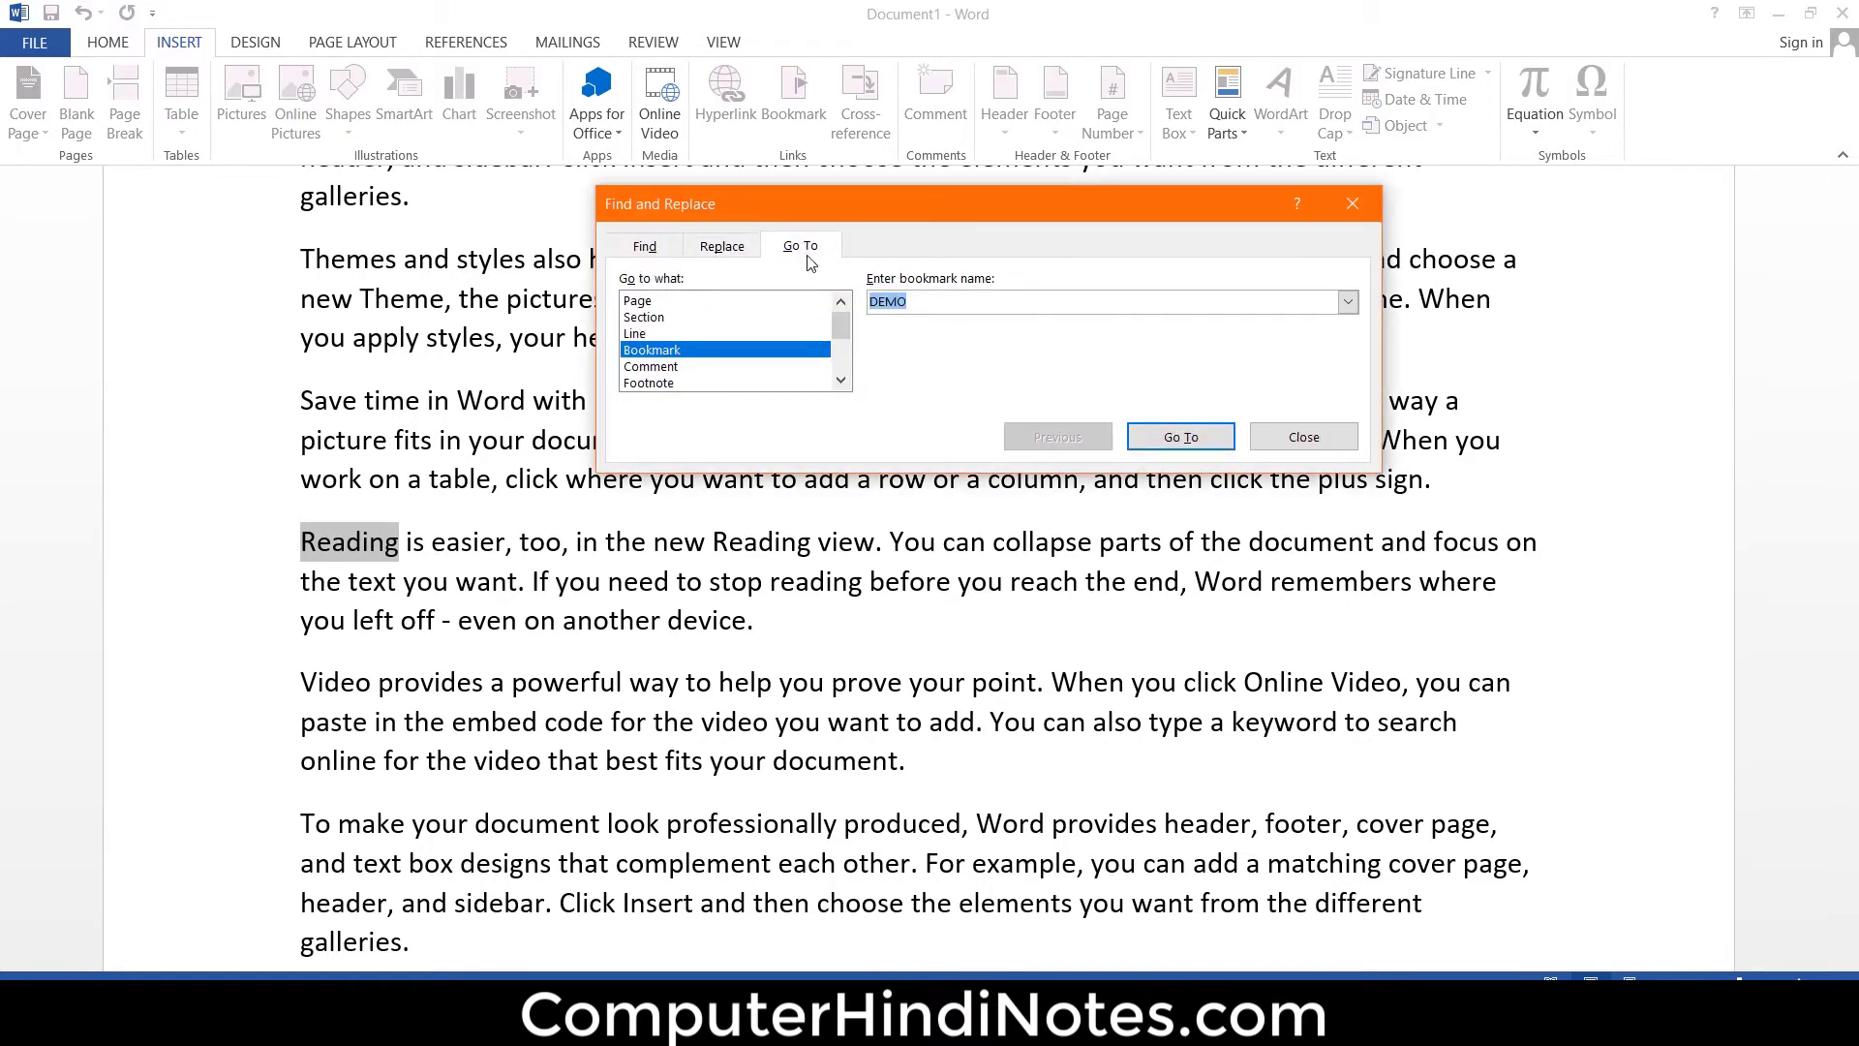
{"action": "left_click", "coordinate": [1356, 206]}
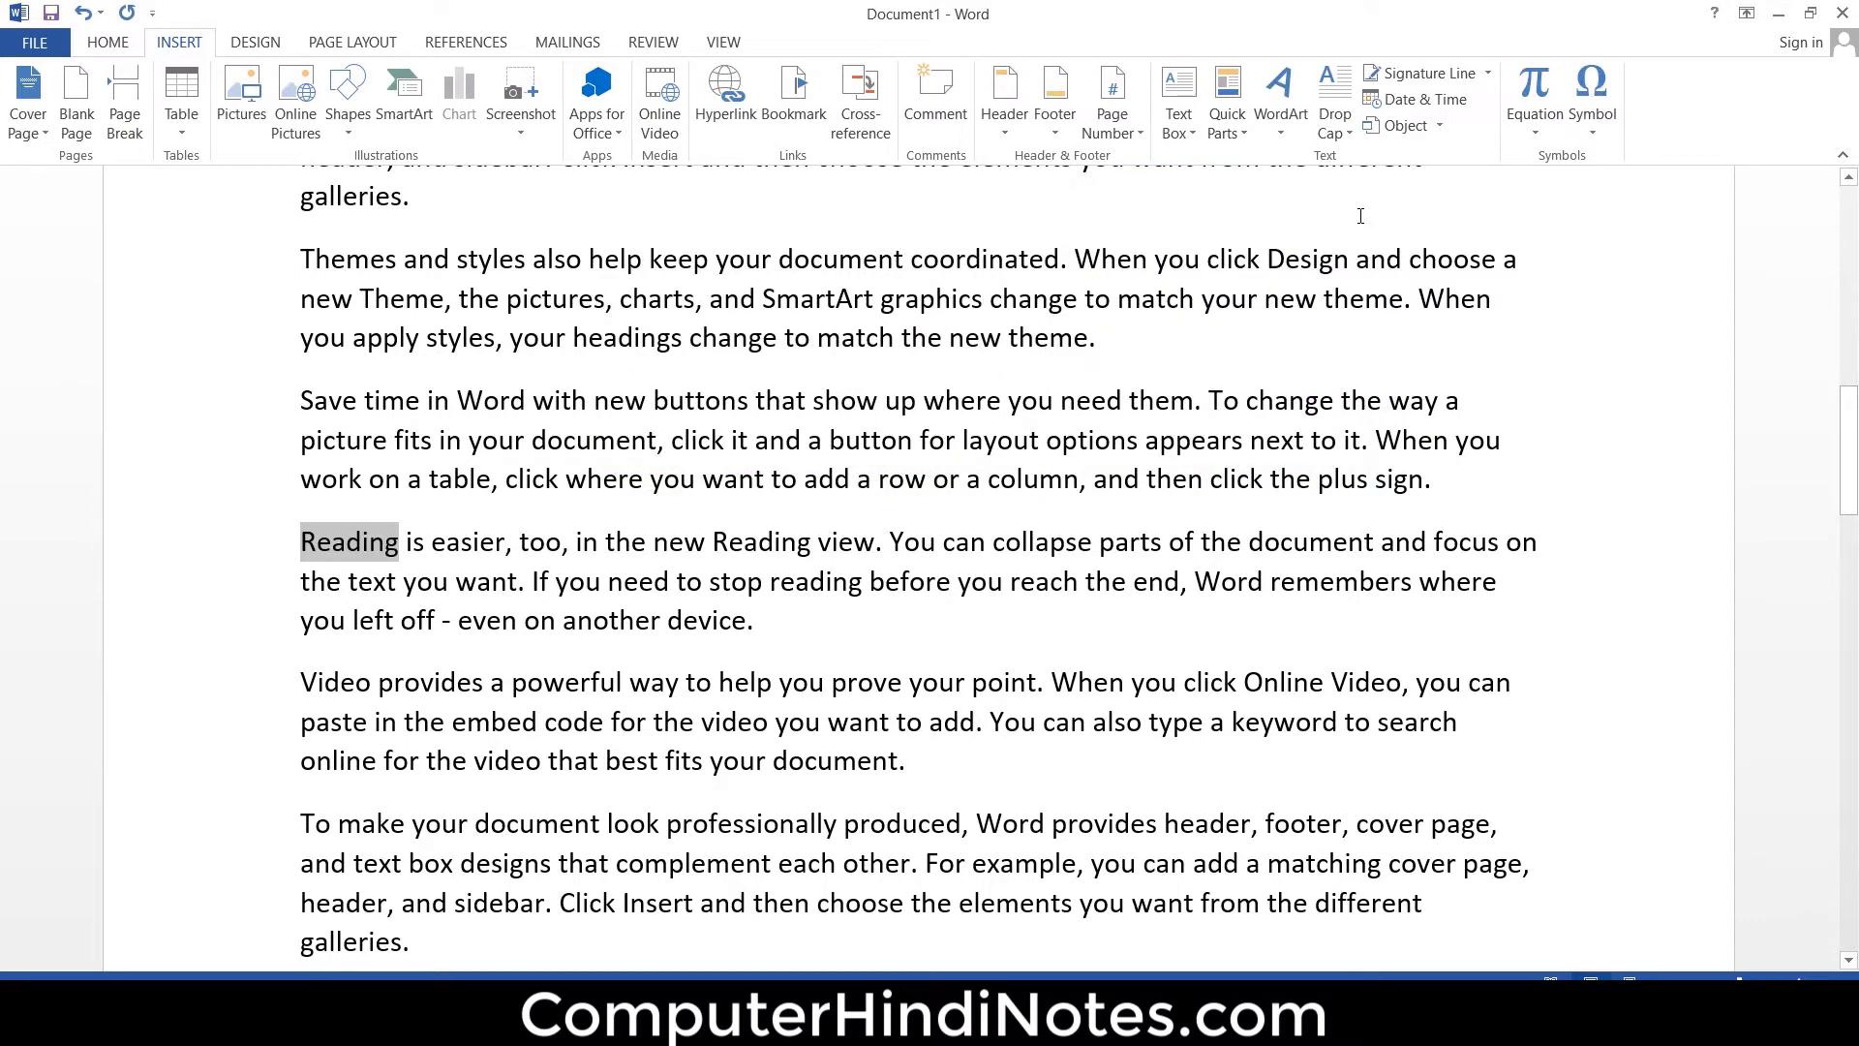
Step: Use Go To (Ctrl+G) to jump to the NEW bookmark, then close the window
{"action": "key", "text": "ctrl+g"}
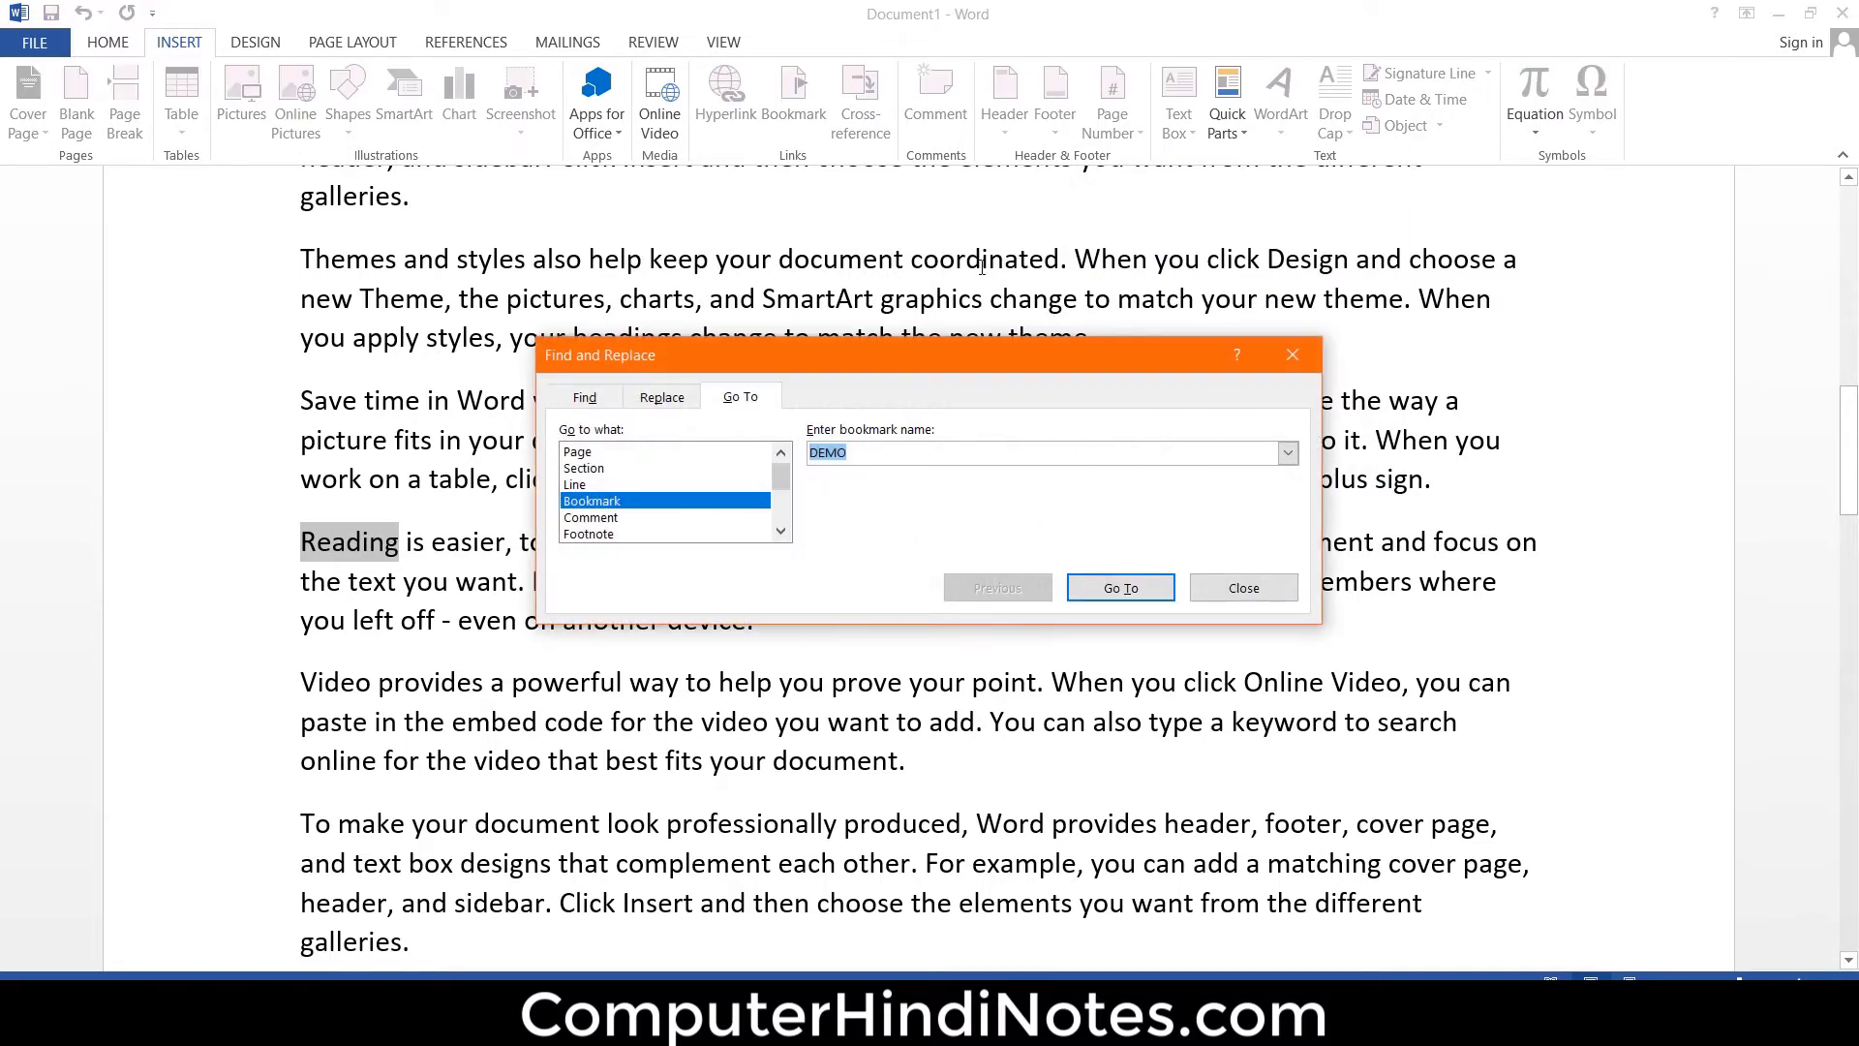
{"action": "left_click_drag", "start_coordinate": [844, 355], "coordinate": [928, 111]}
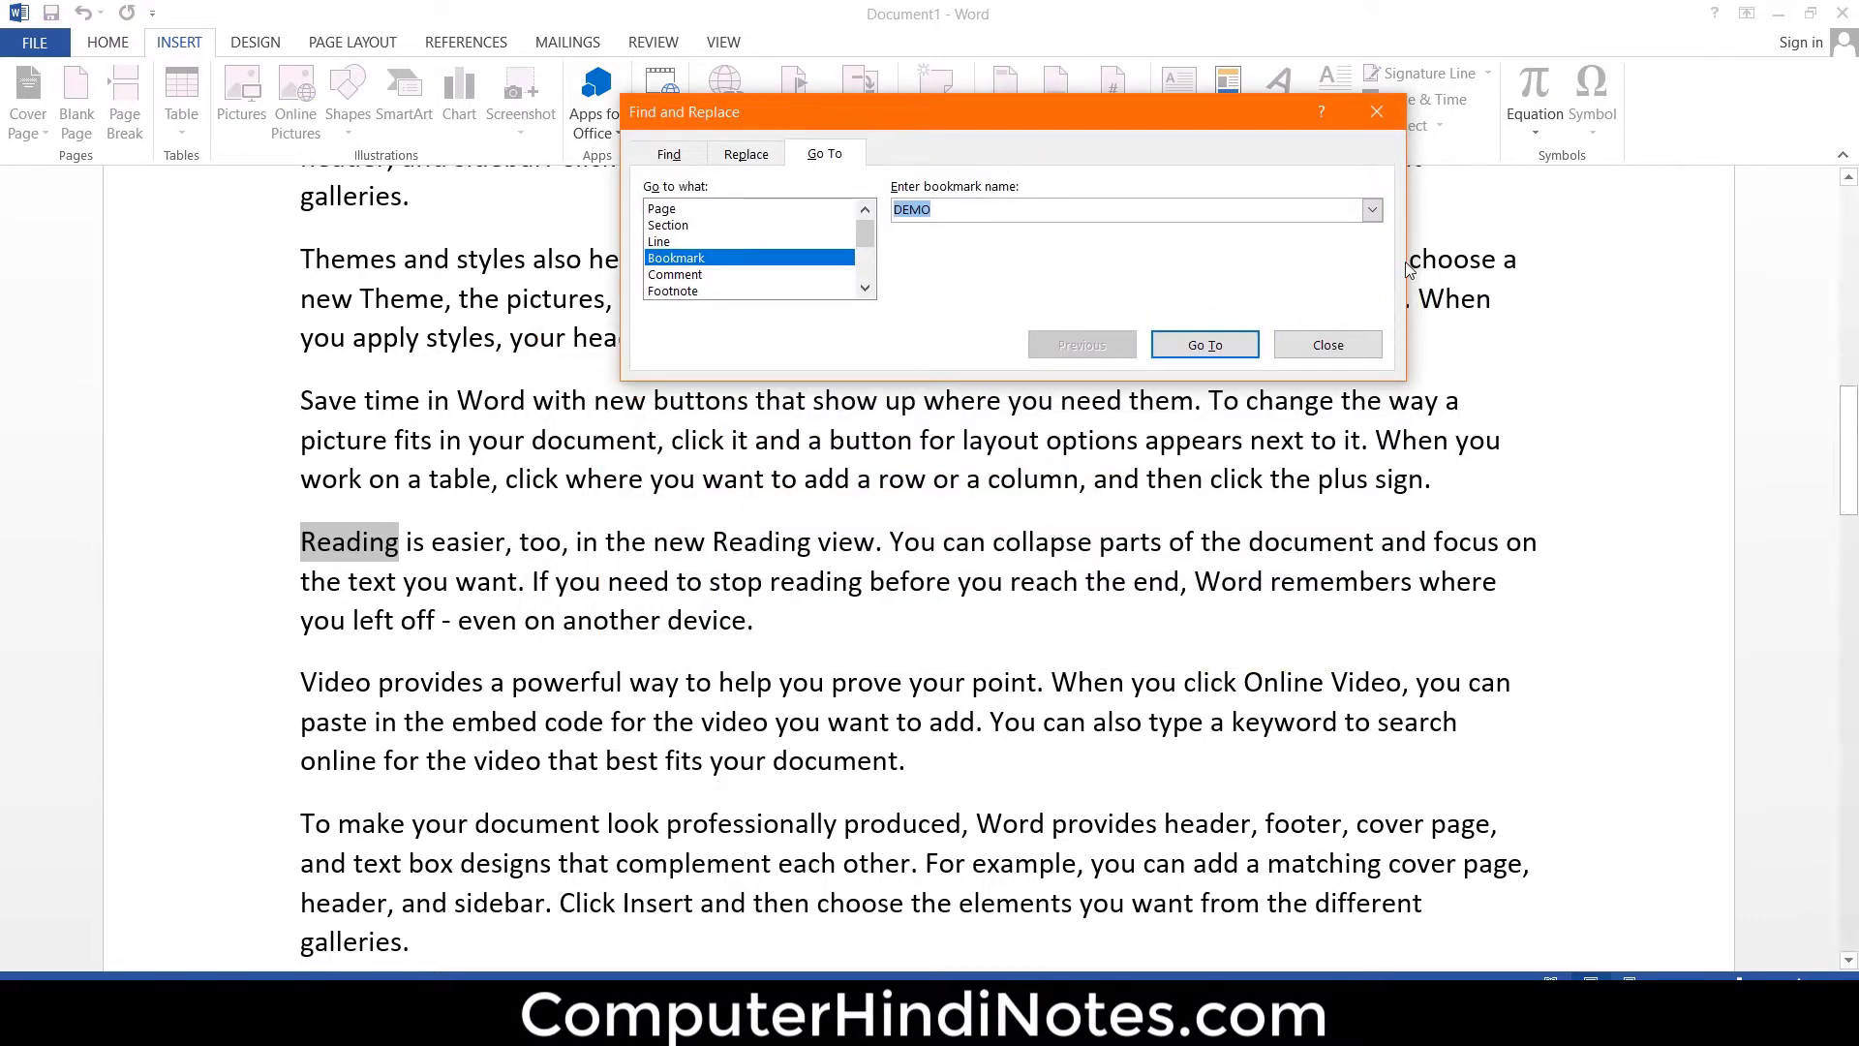
{"action": "left_click", "coordinate": [1372, 210]}
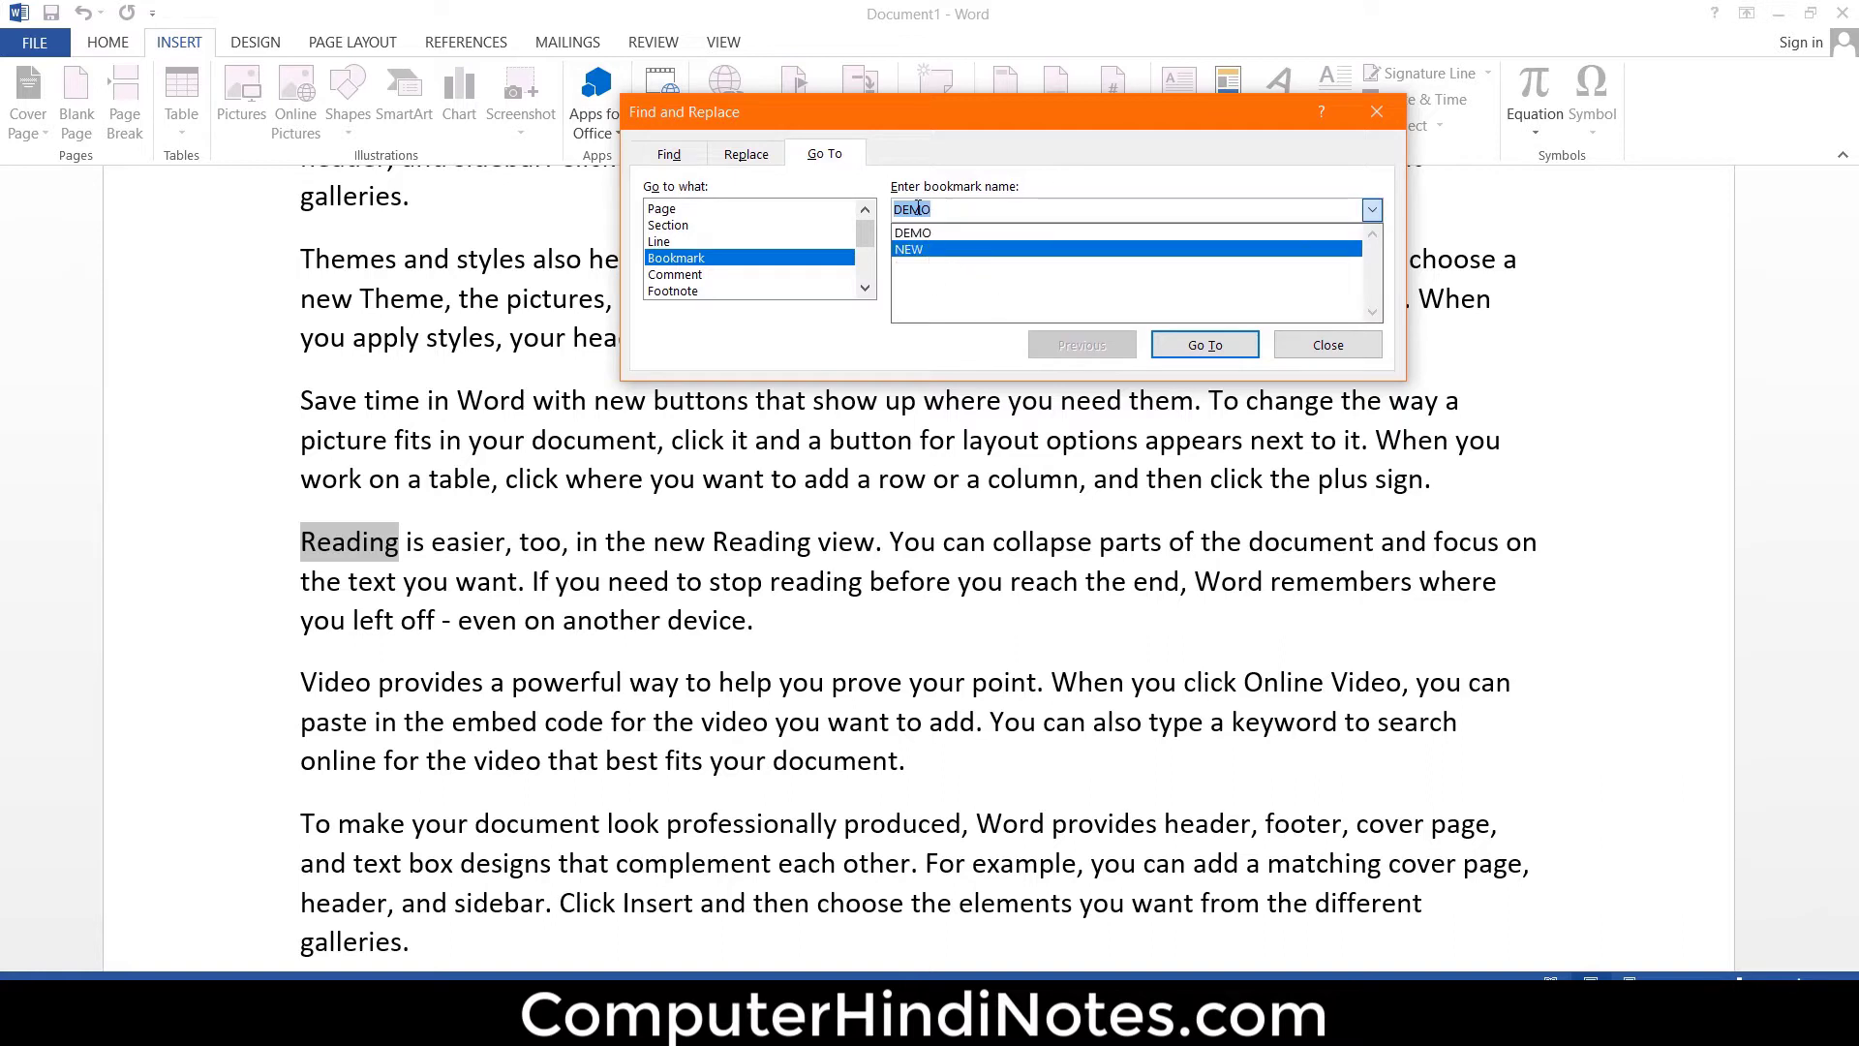
{"action": "left_click", "coordinate": [918, 250]}
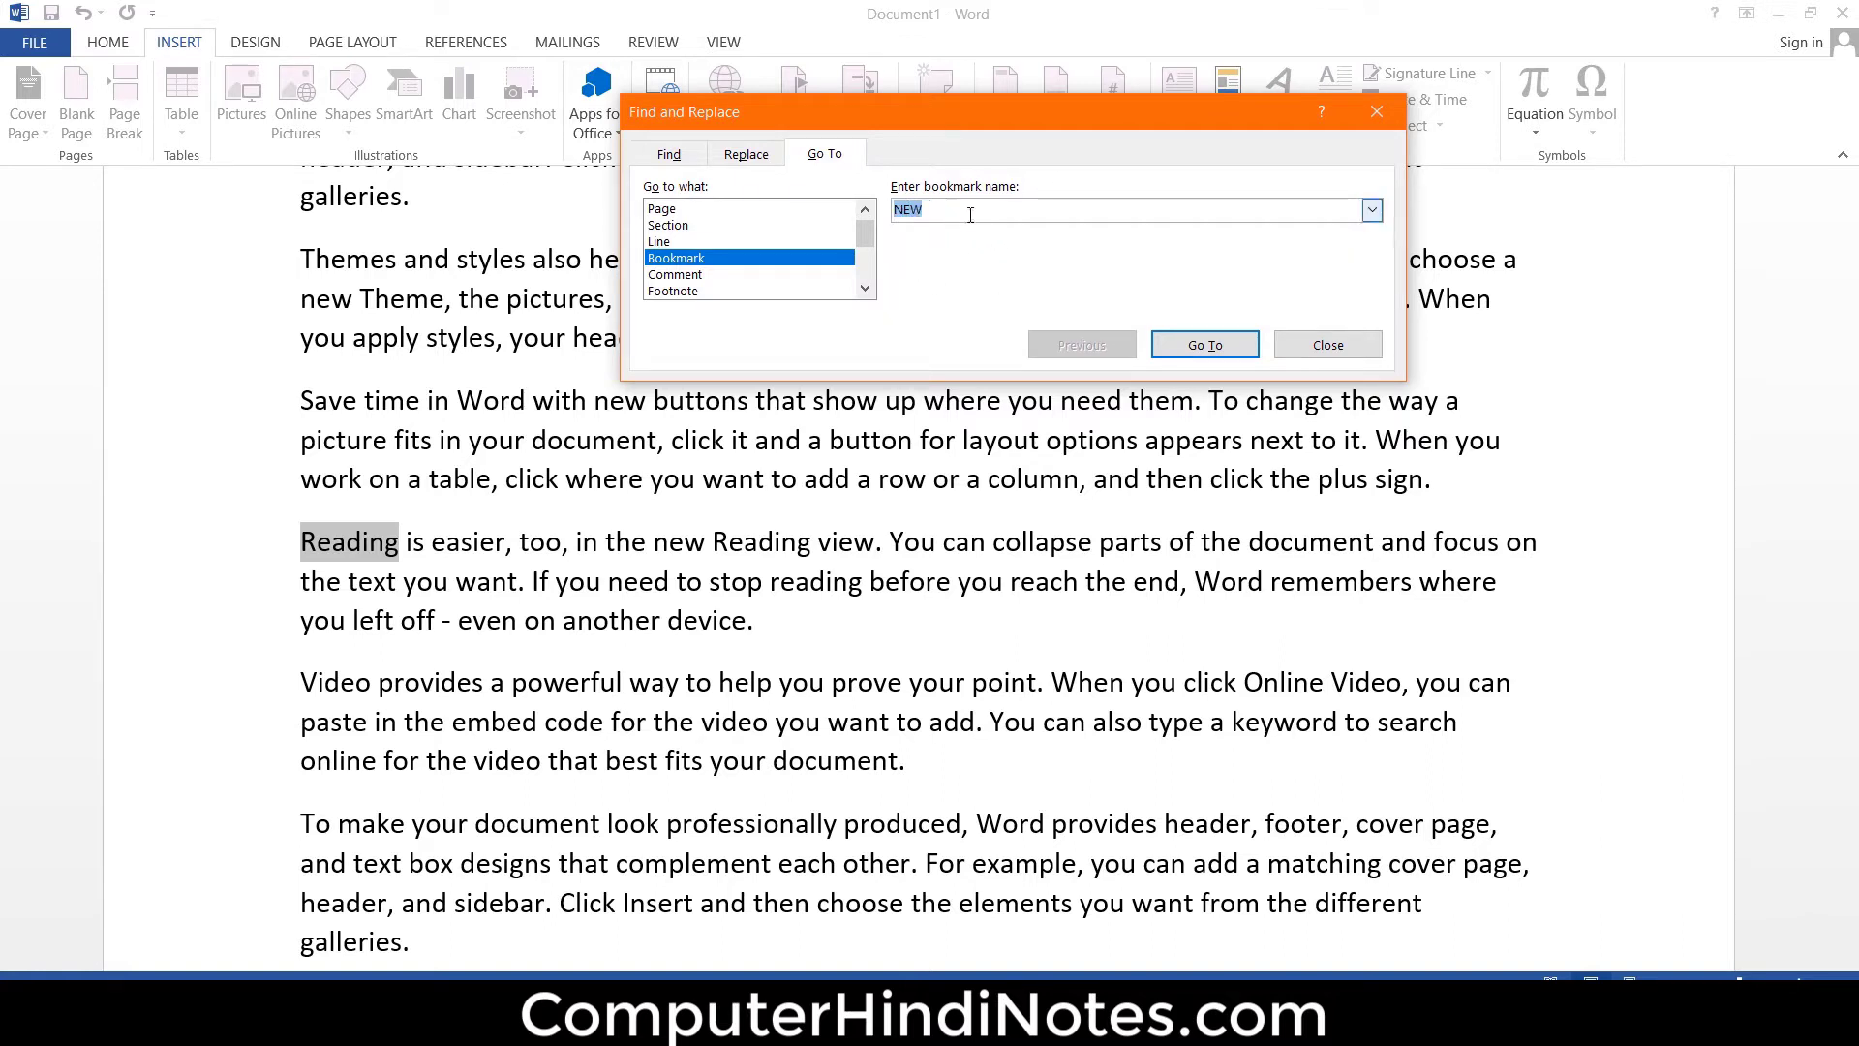
{"action": "left_click", "coordinate": [1373, 210]}
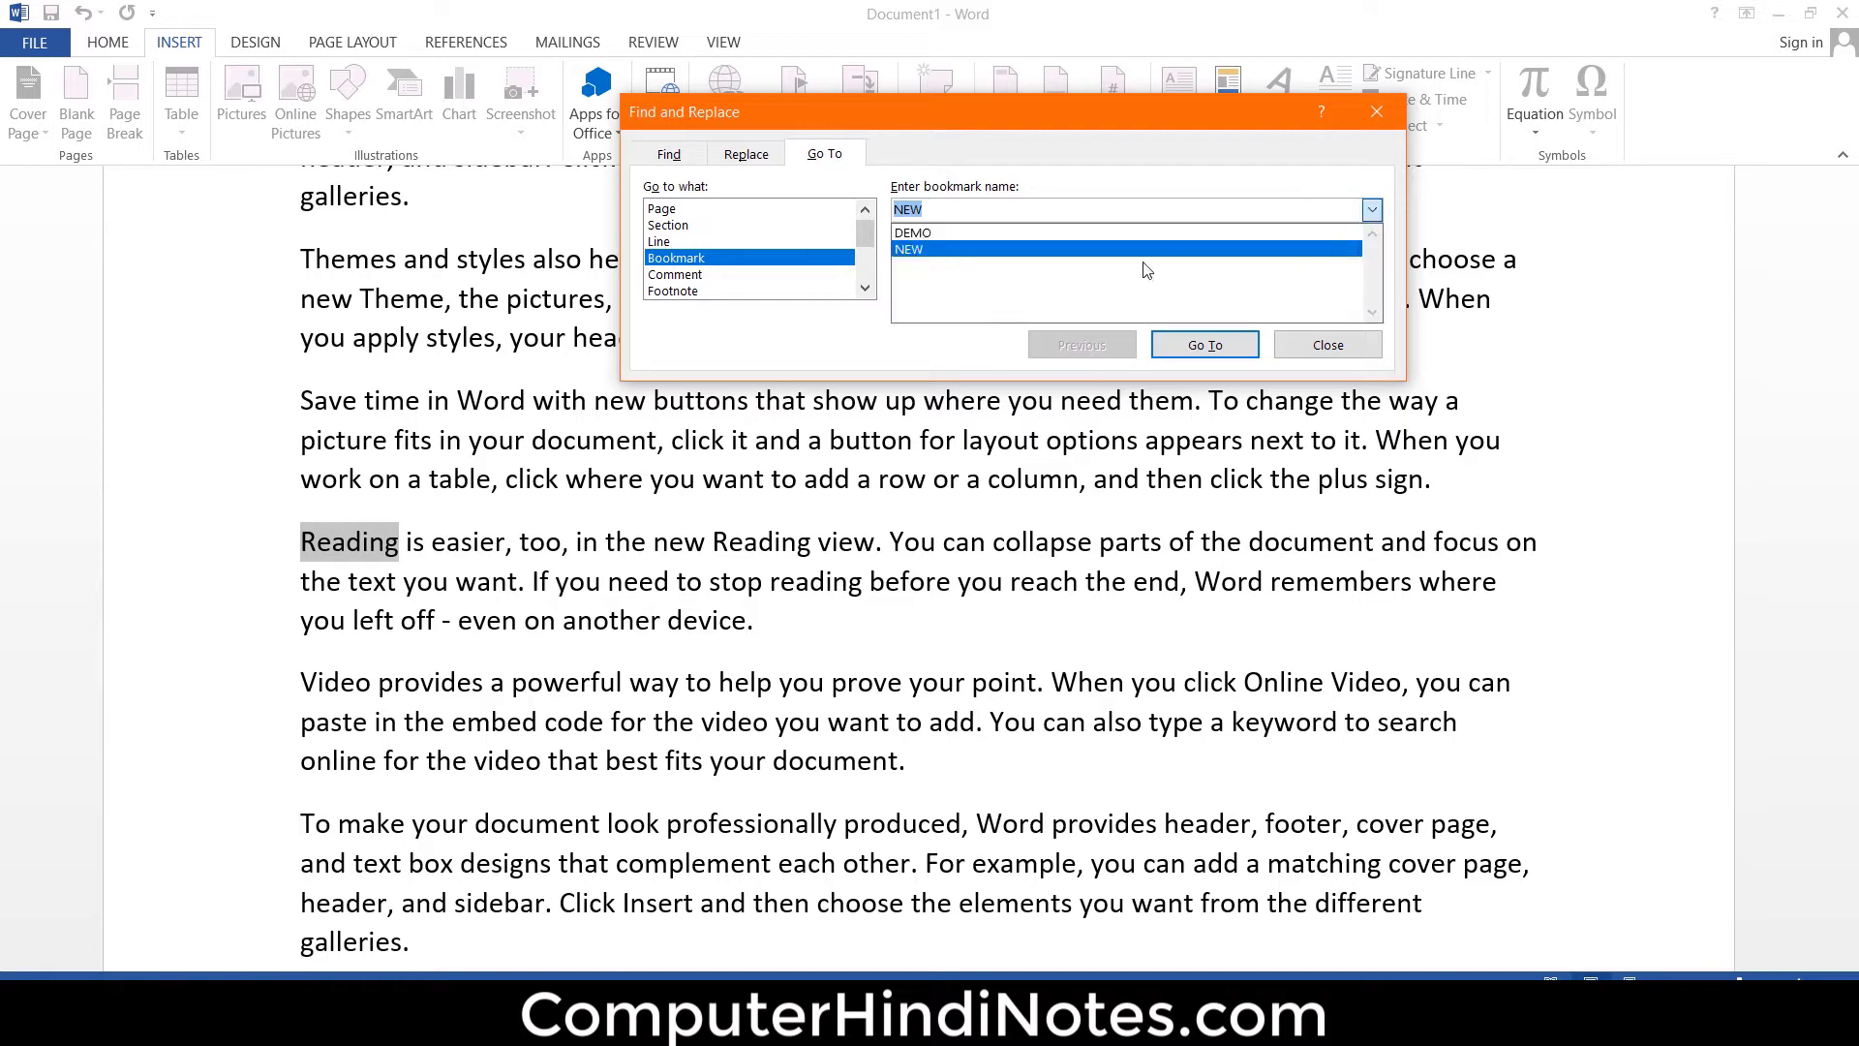
{"action": "left_click", "coordinate": [950, 250]}
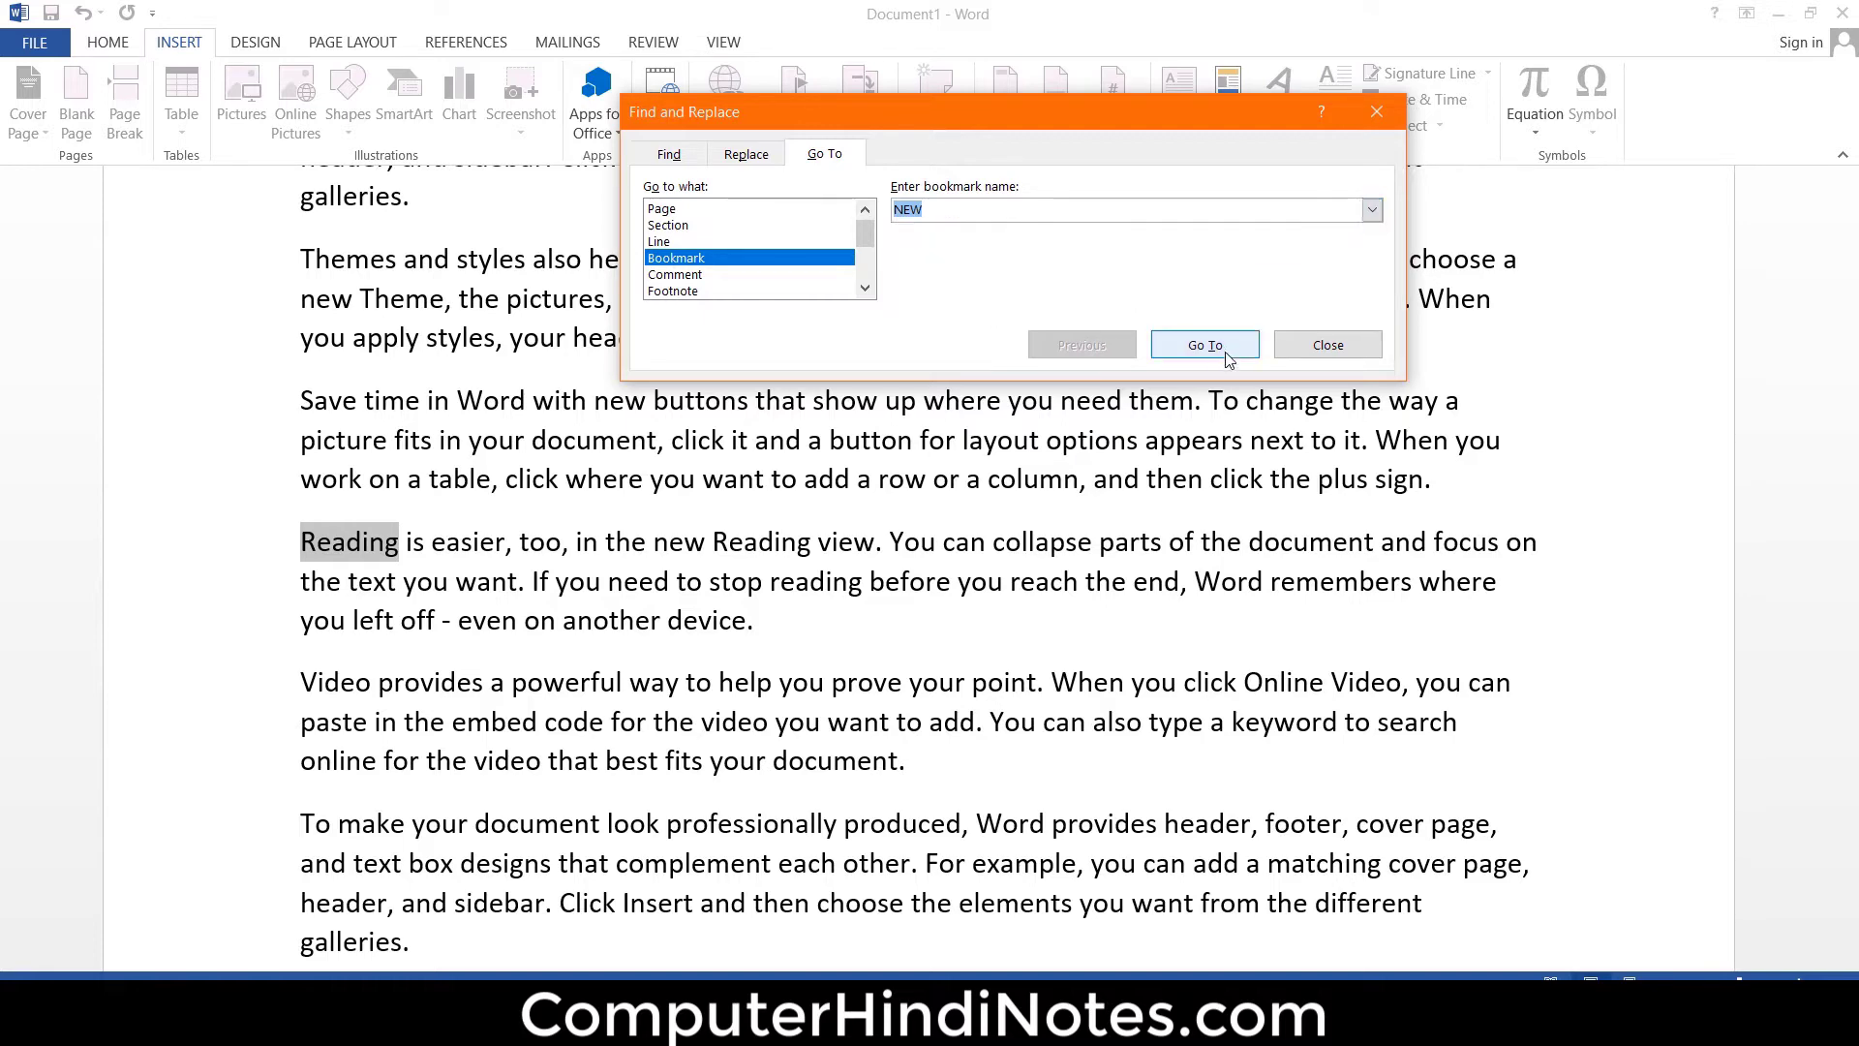
{"action": "left_click", "coordinate": [1208, 345]}
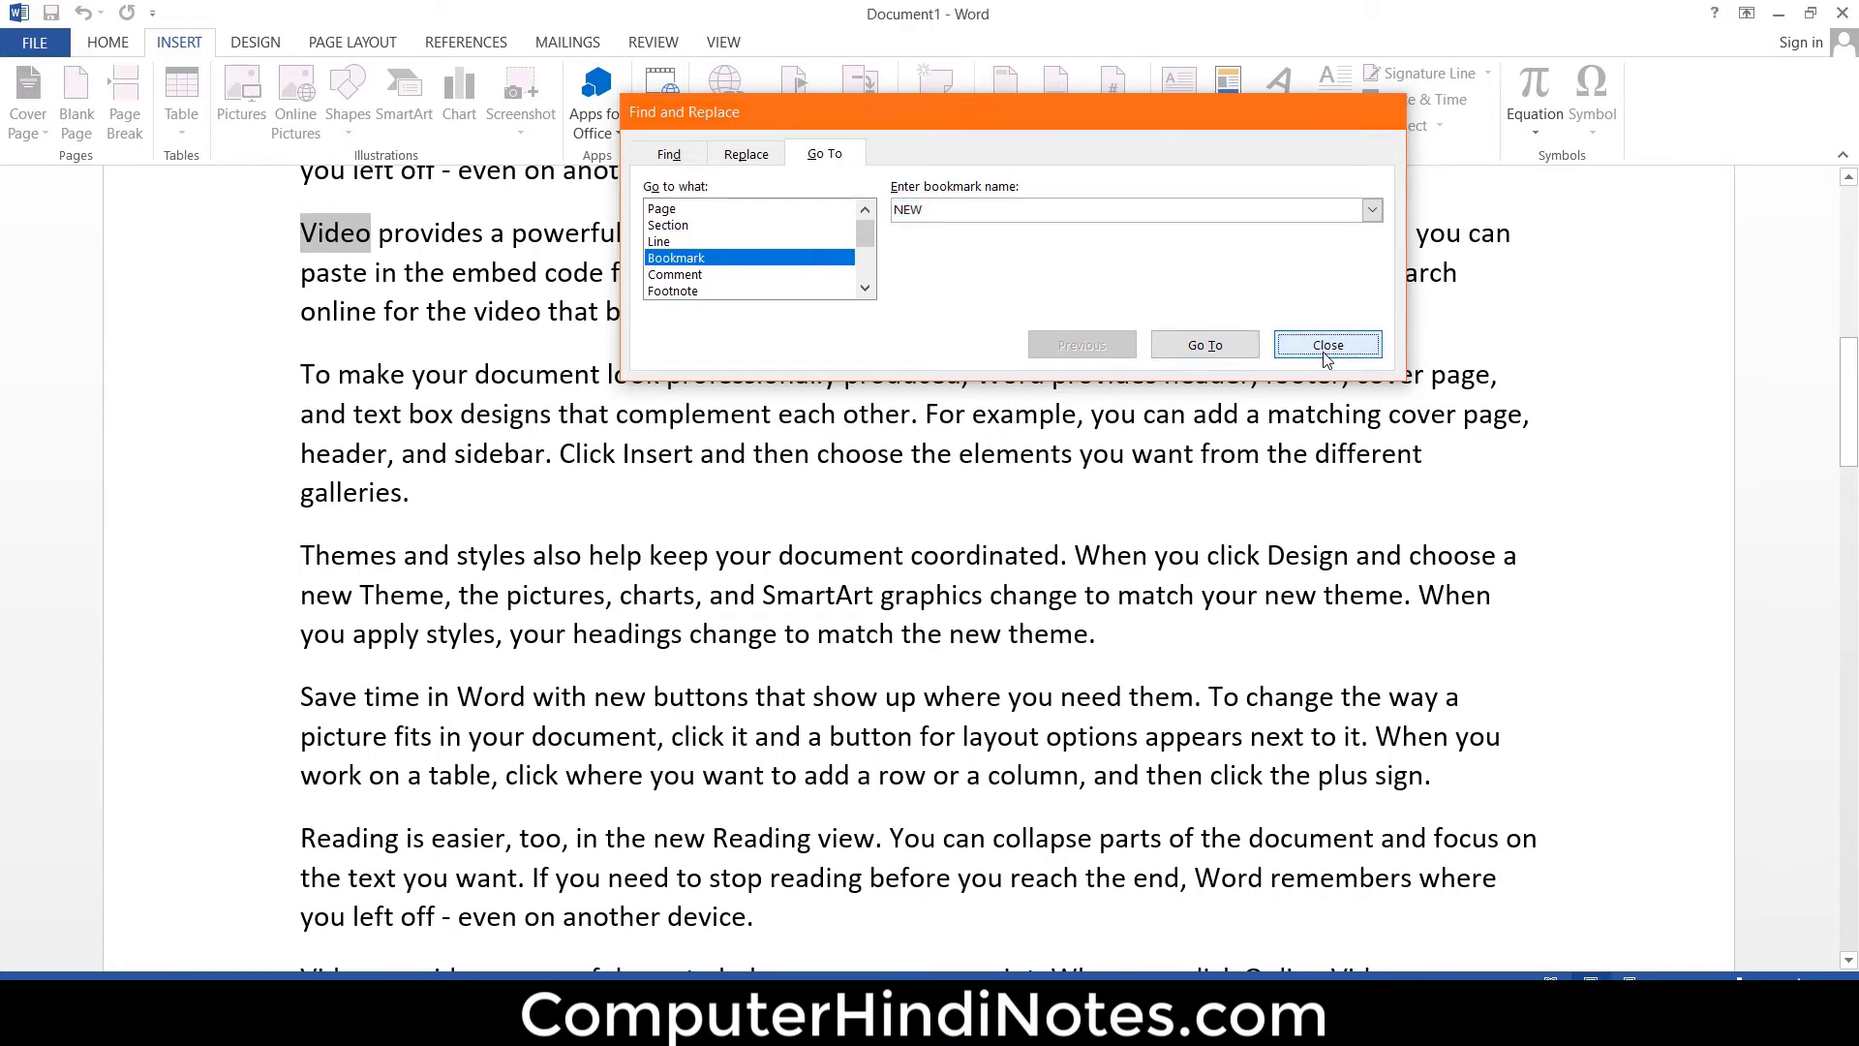
{"action": "left_click", "coordinate": [1322, 345]}
{"action": "scroll", "coordinate": [383, 386], "scroll_direction": "up", "scroll_amount": 3}
{"action": "scroll", "coordinate": [382, 387], "scroll_direction": "down", "scroll_amount": 3}
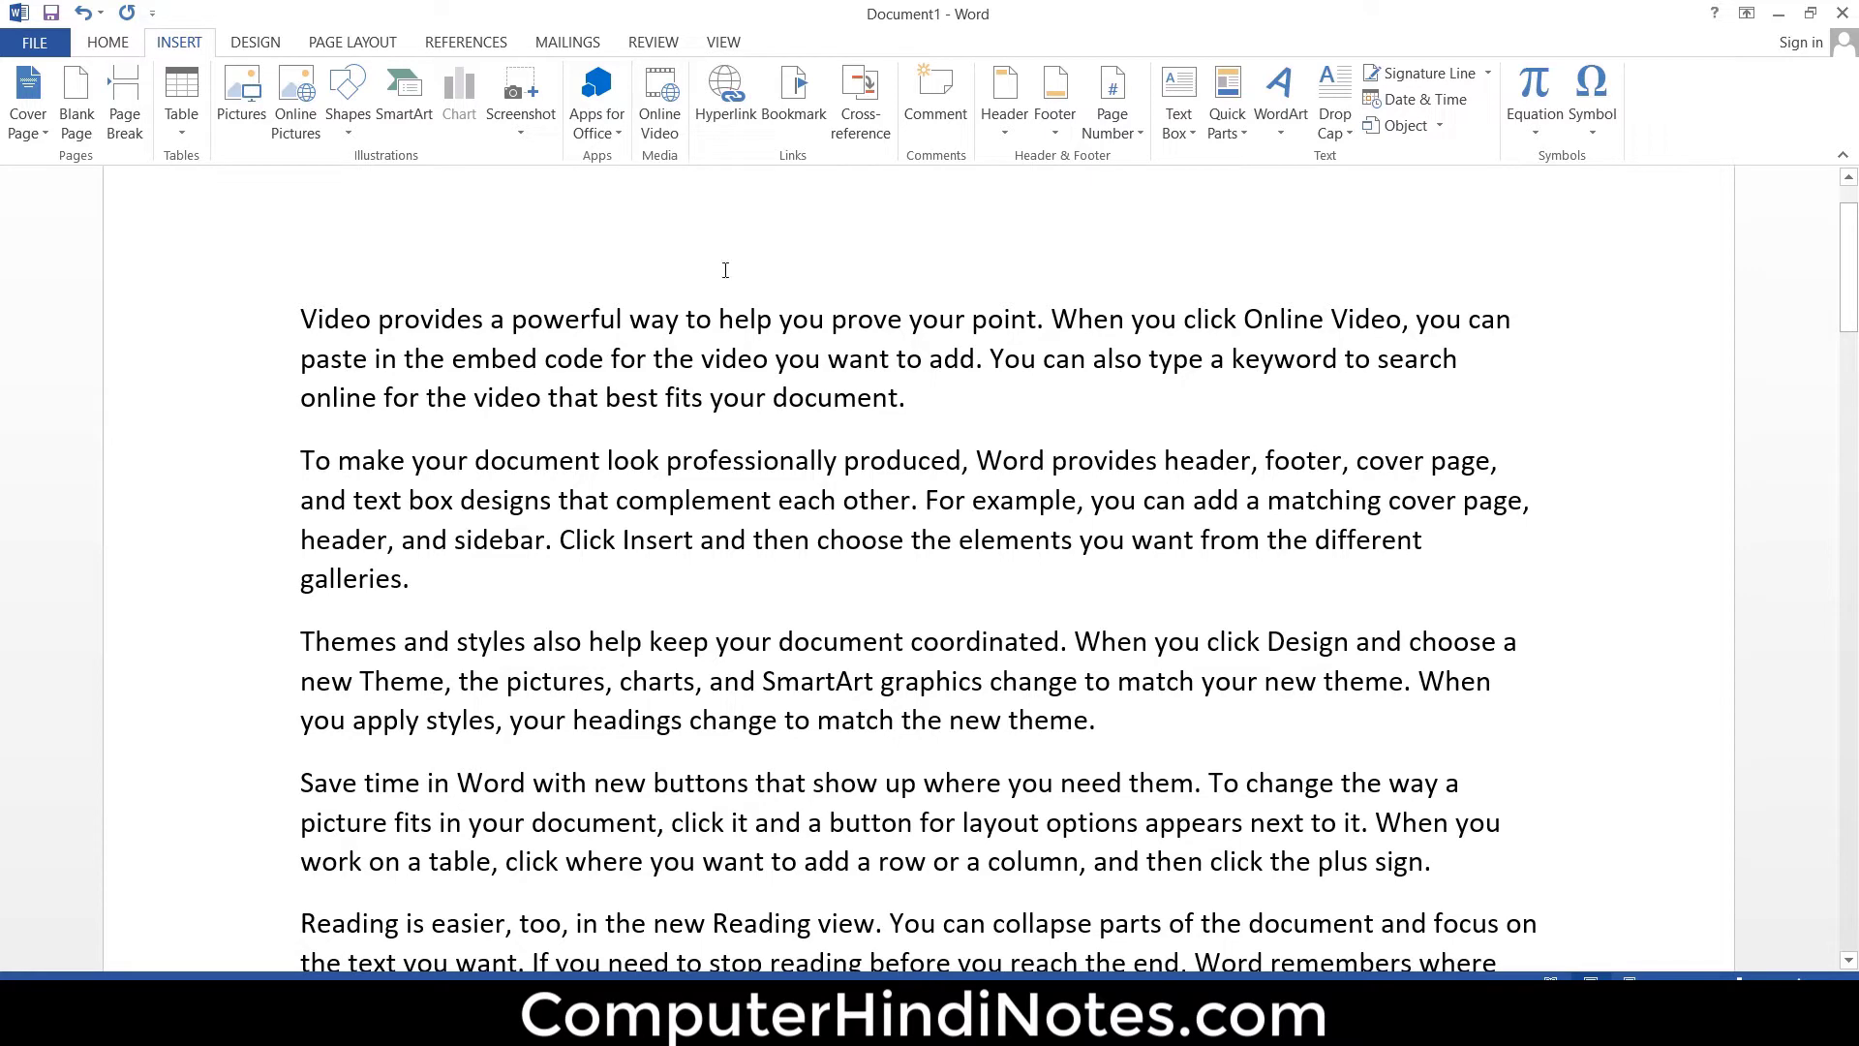
{"action": "left_click", "coordinate": [726, 97]}
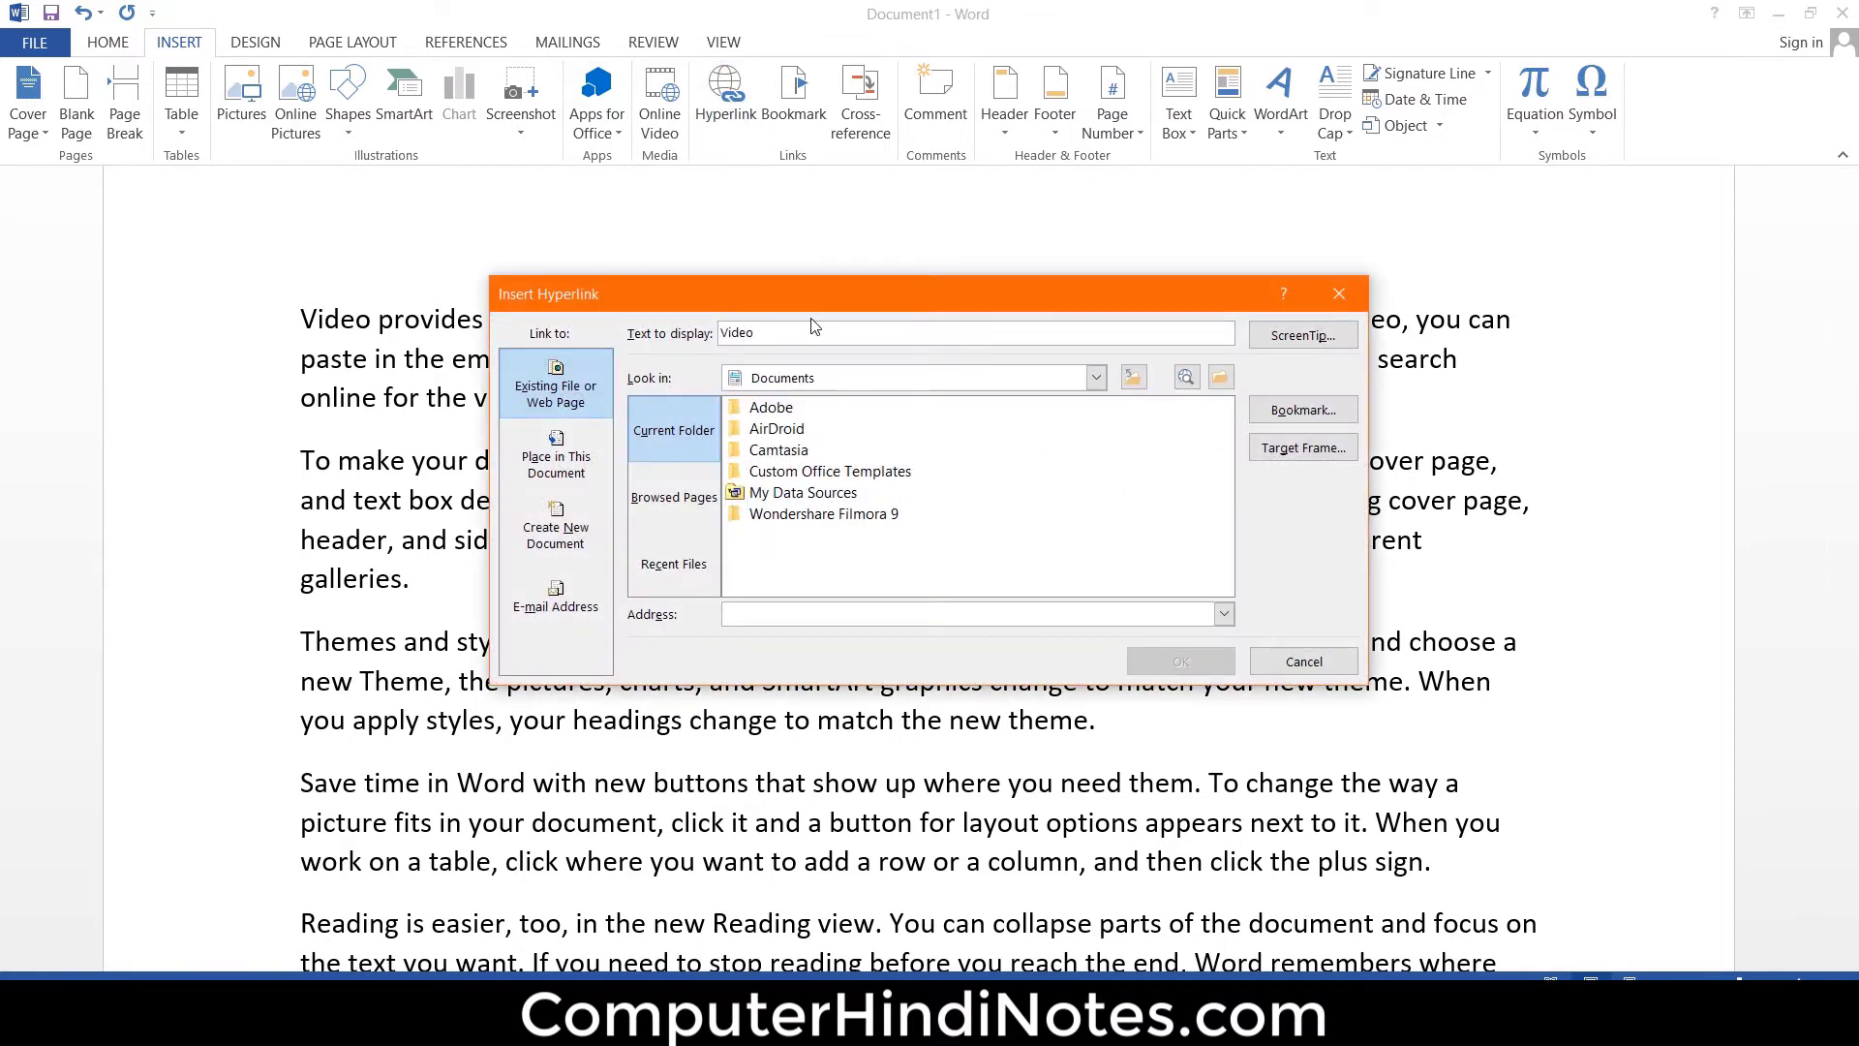
{"action": "left_click_drag", "start_coordinate": [914, 286], "coordinate": [1019, 199]}
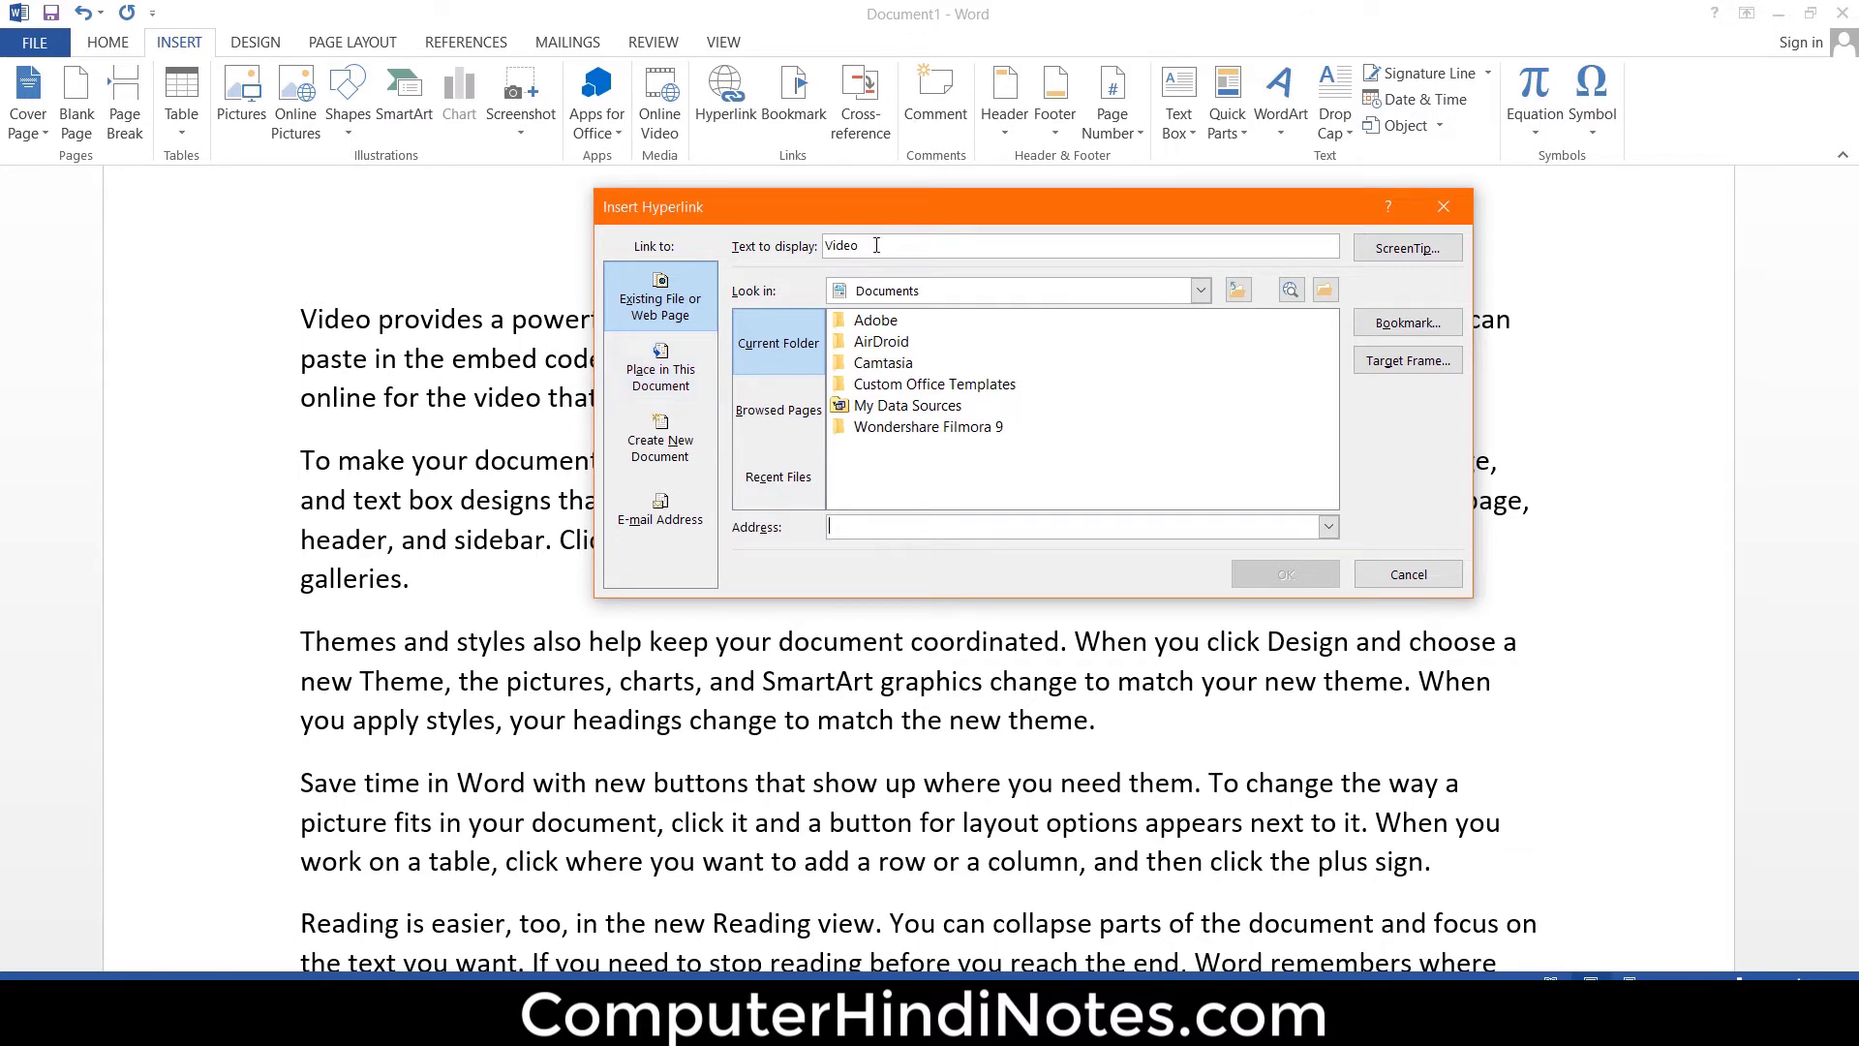
{"action": "left_click", "coordinate": [1446, 205]}
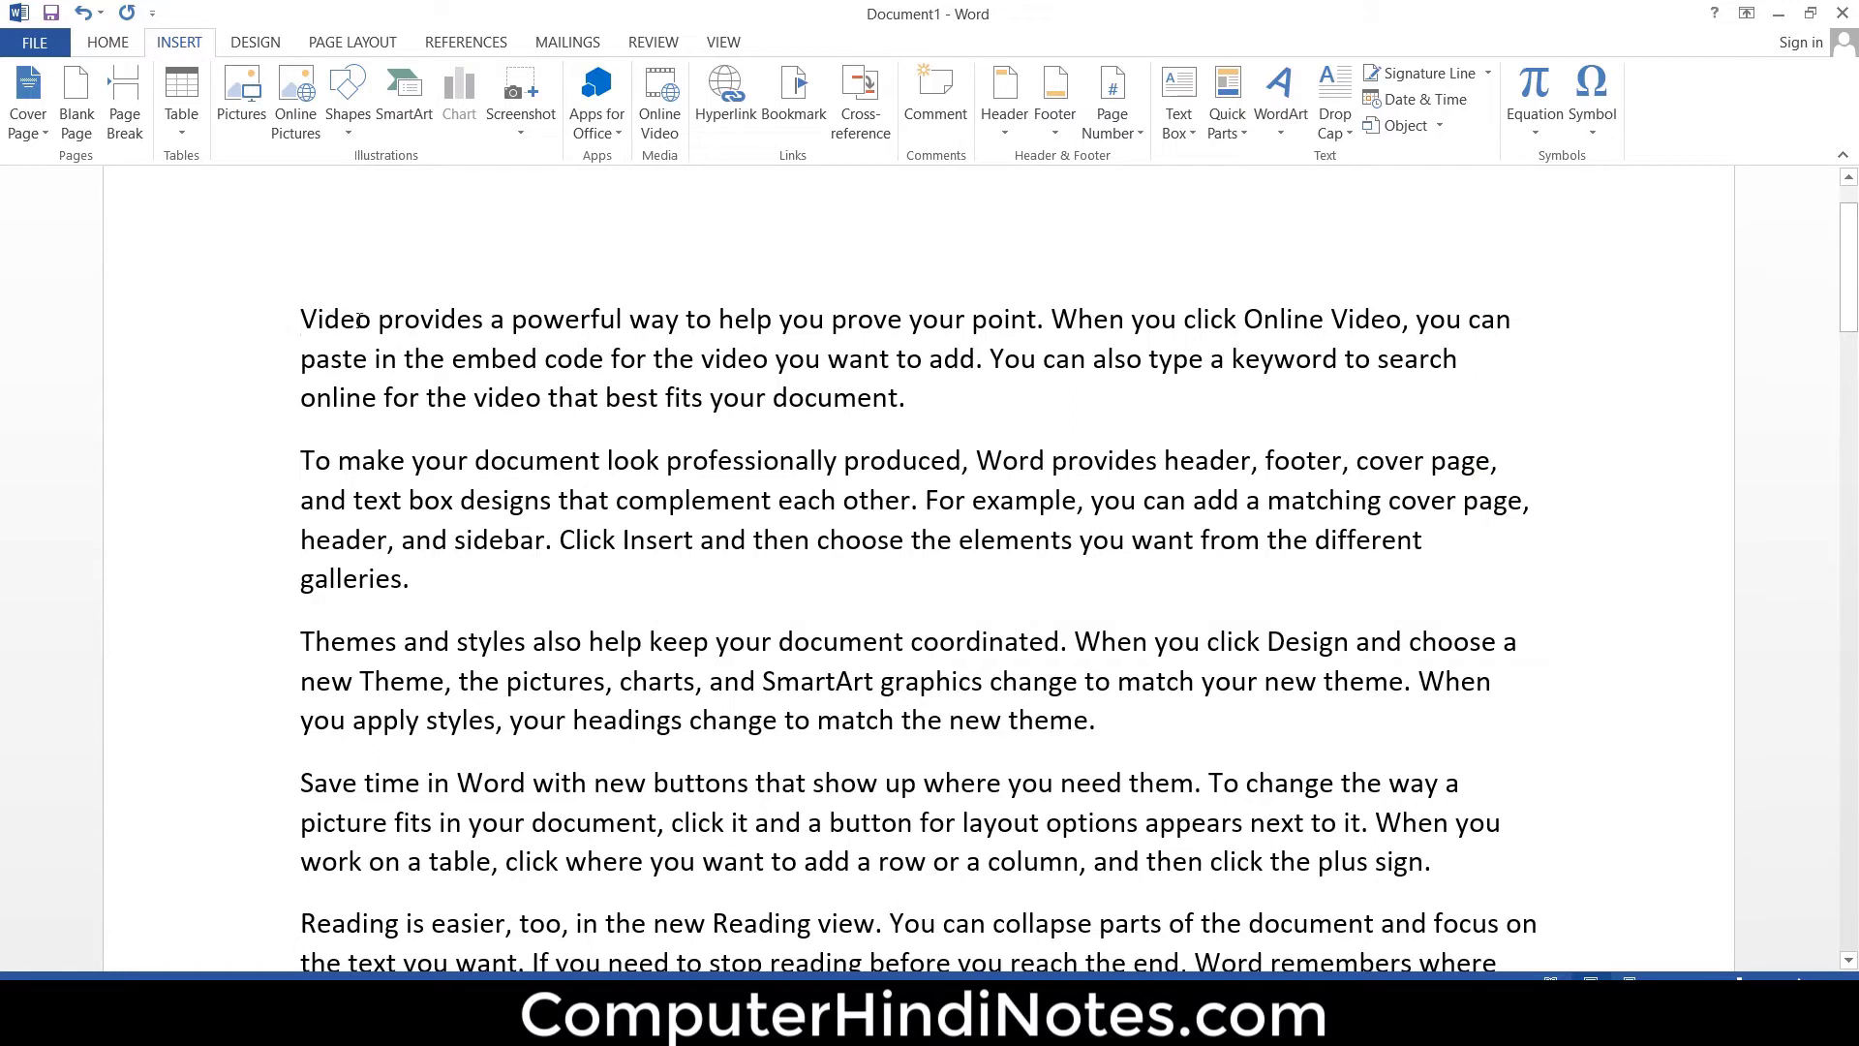
Step: Hyperlink the opening word Video to the NEW bookmark and follow the link
{"action": "left_click_drag", "start_coordinate": [300, 320], "coordinate": [372, 320]}
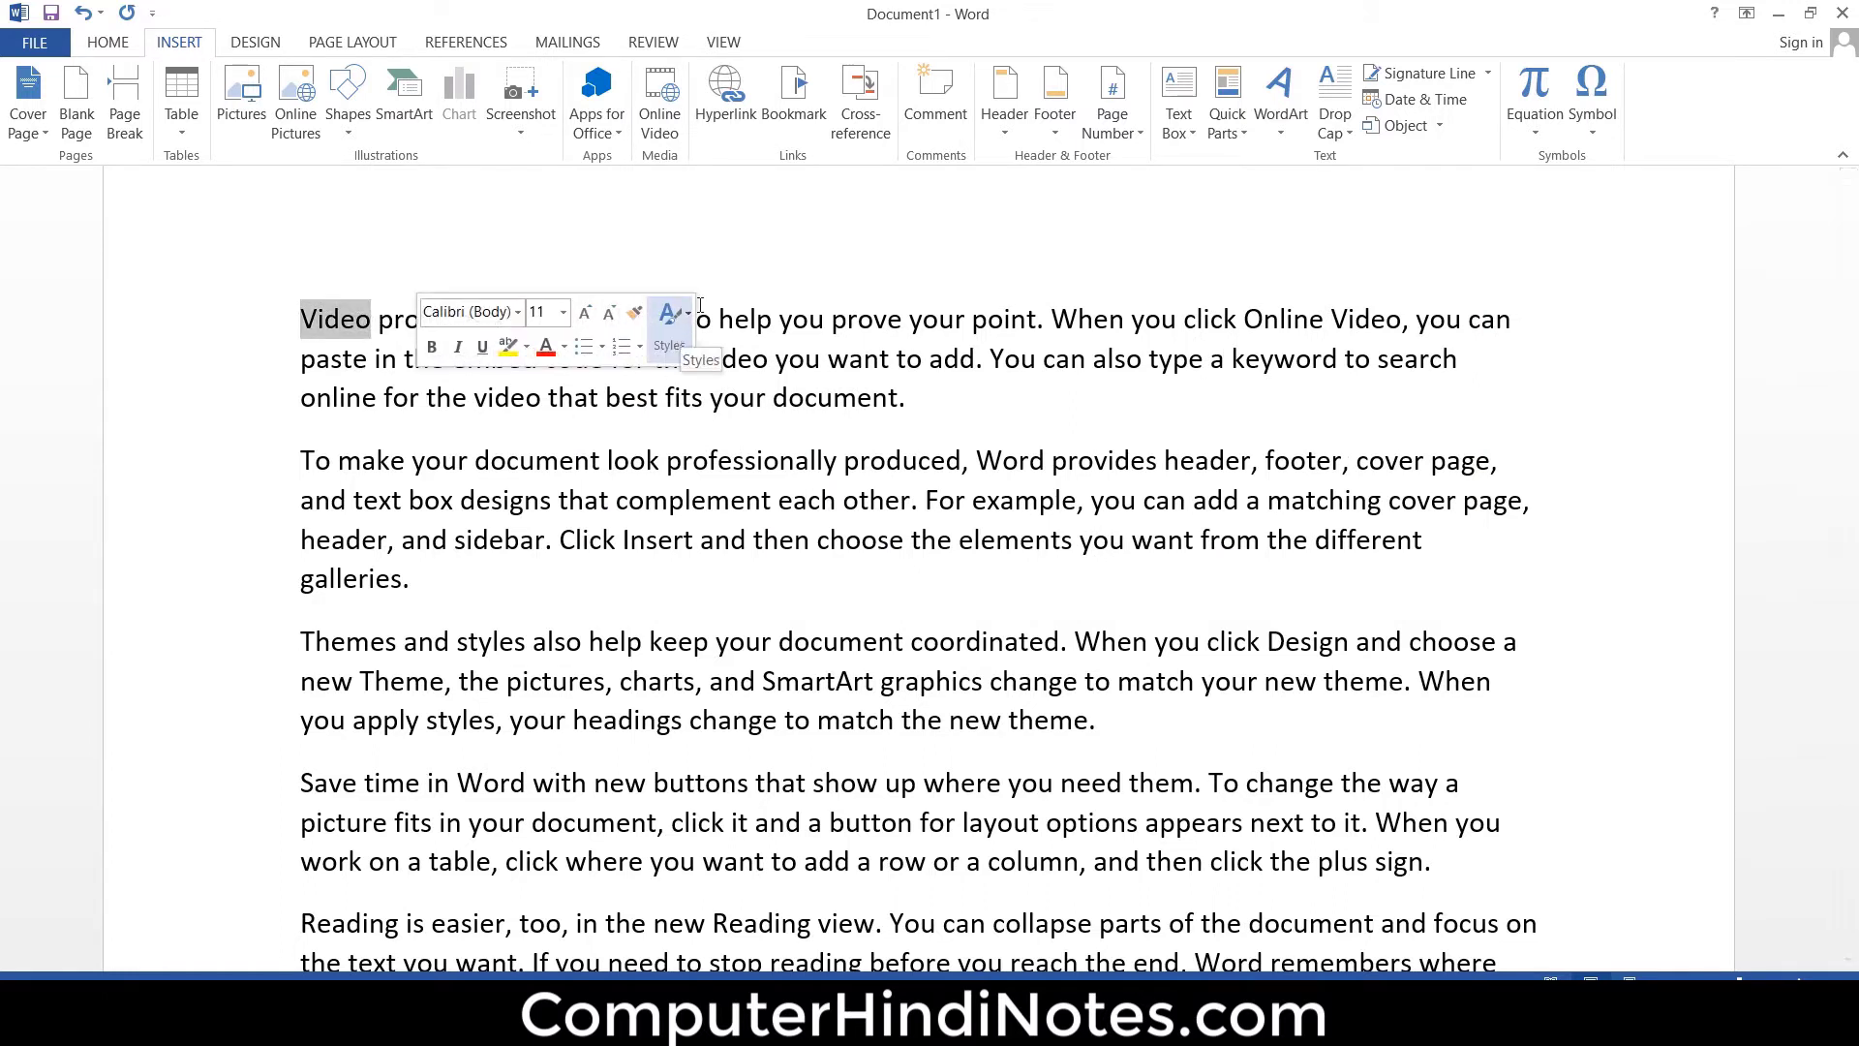
{"action": "left_click", "coordinate": [726, 97]}
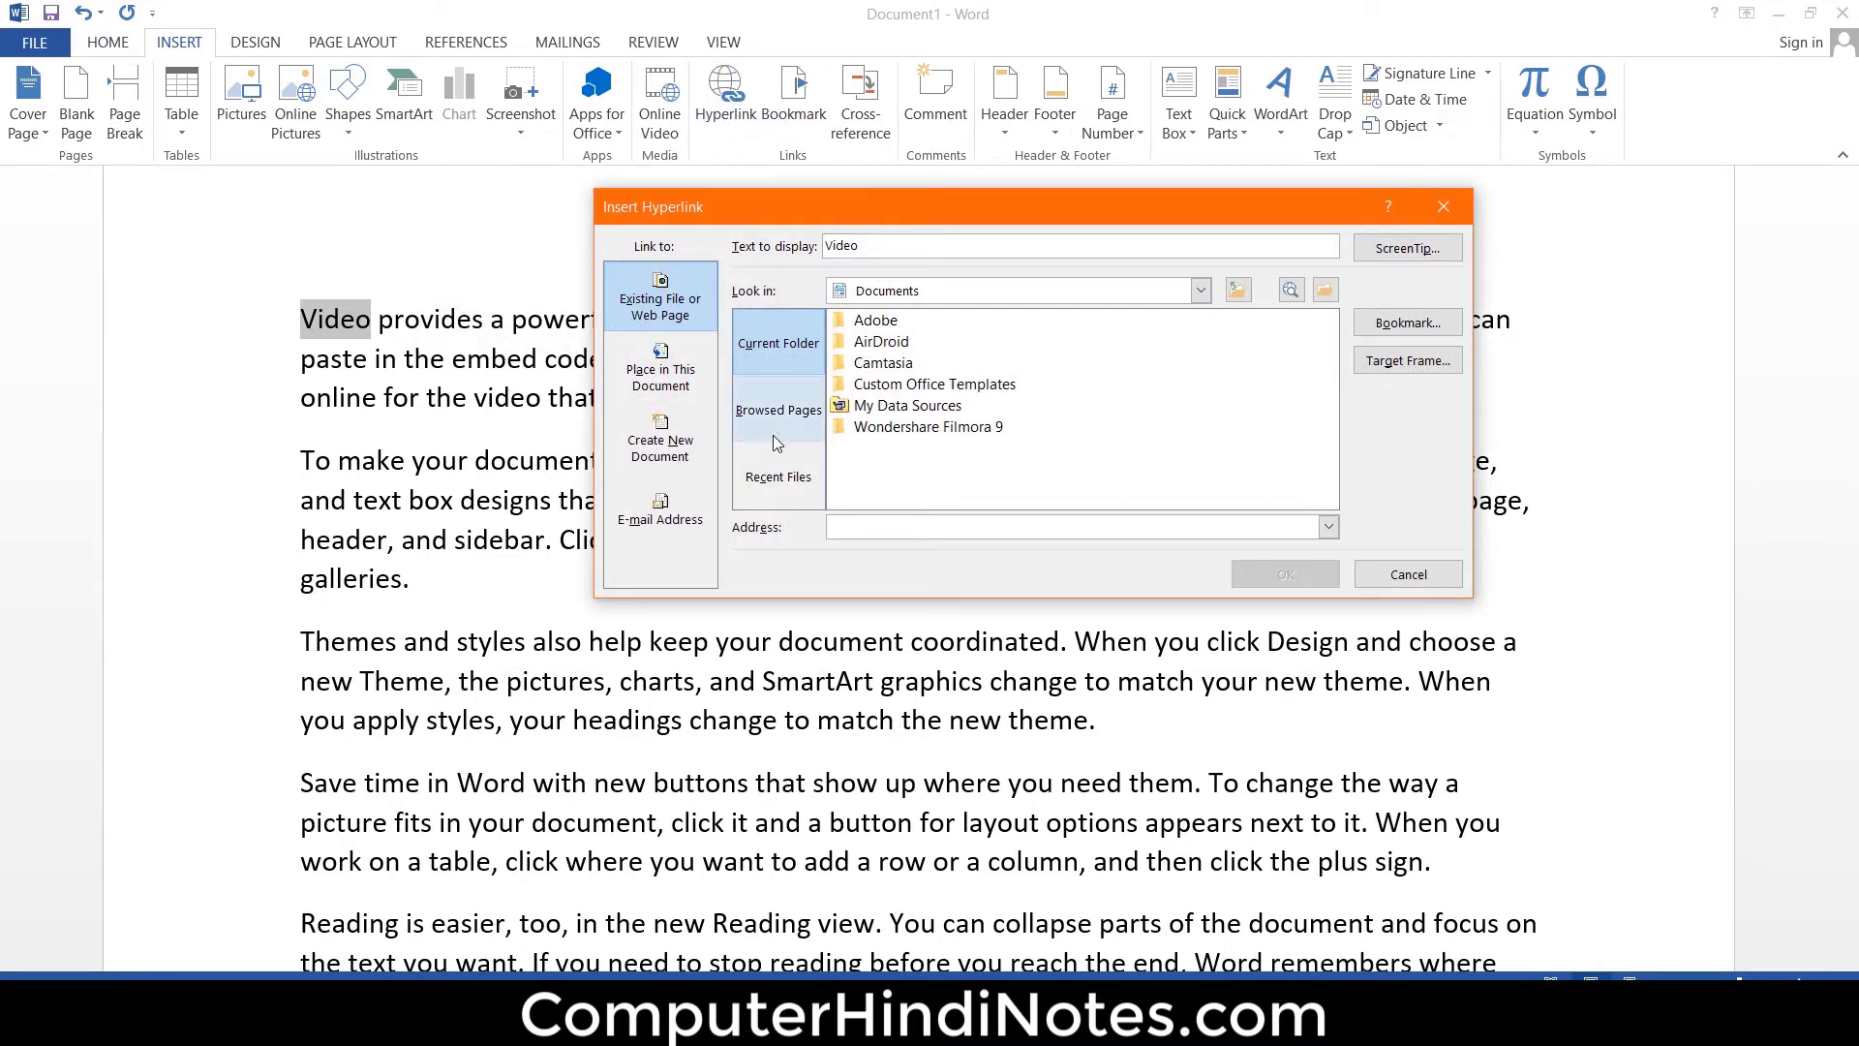
{"action": "left_click", "coordinate": [656, 369]}
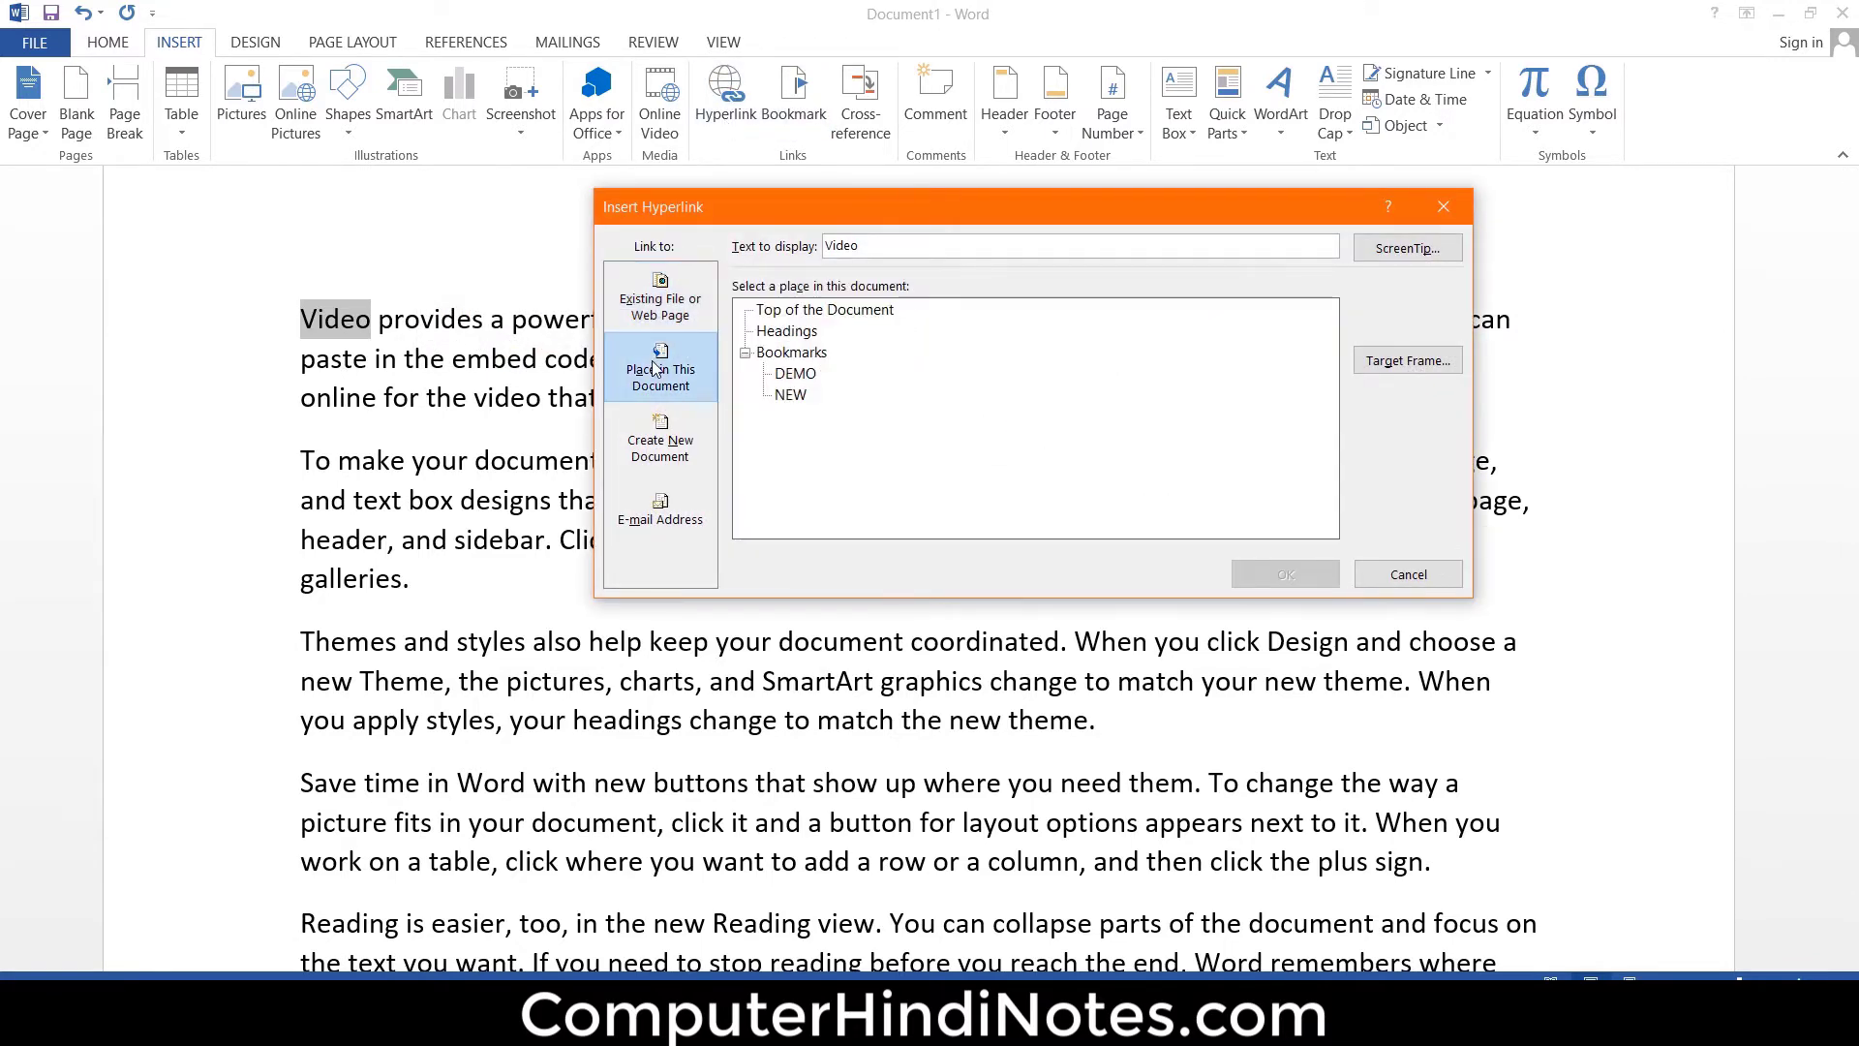
{"action": "left_click", "coordinate": [804, 397]}
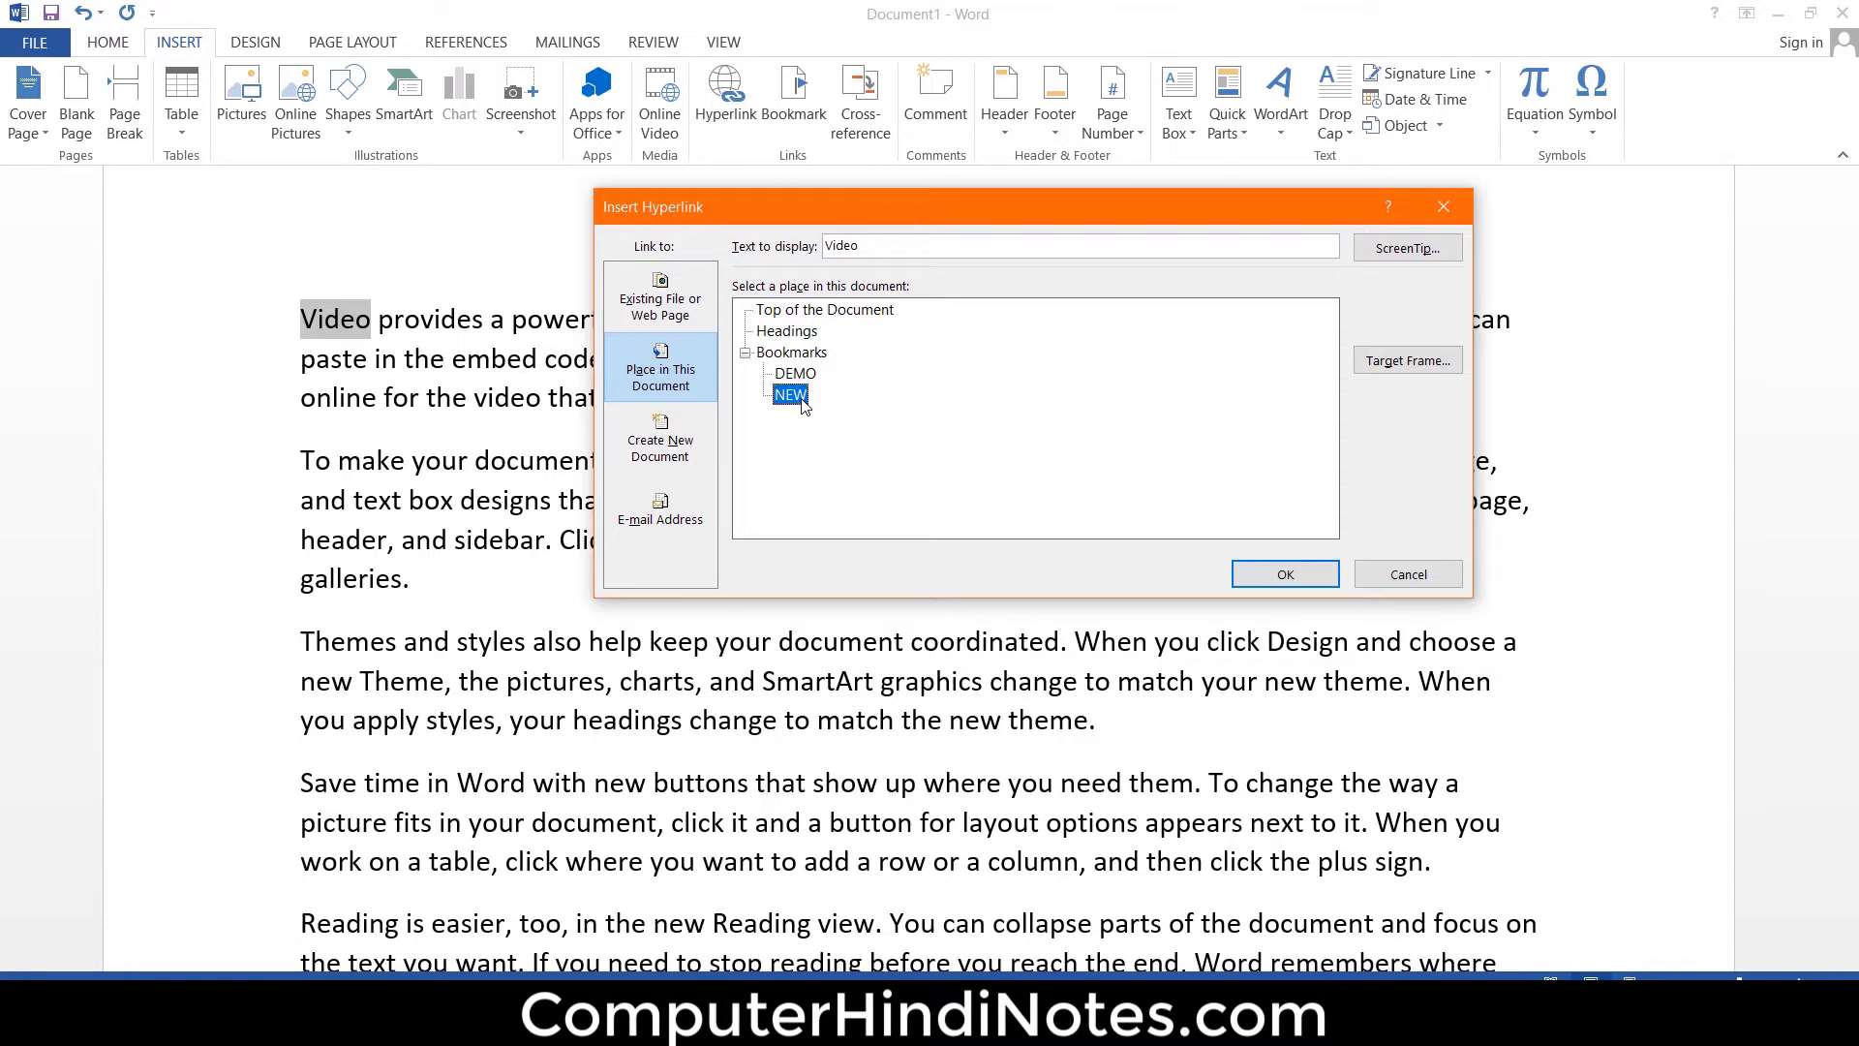
{"action": "left_click", "coordinate": [1294, 578]}
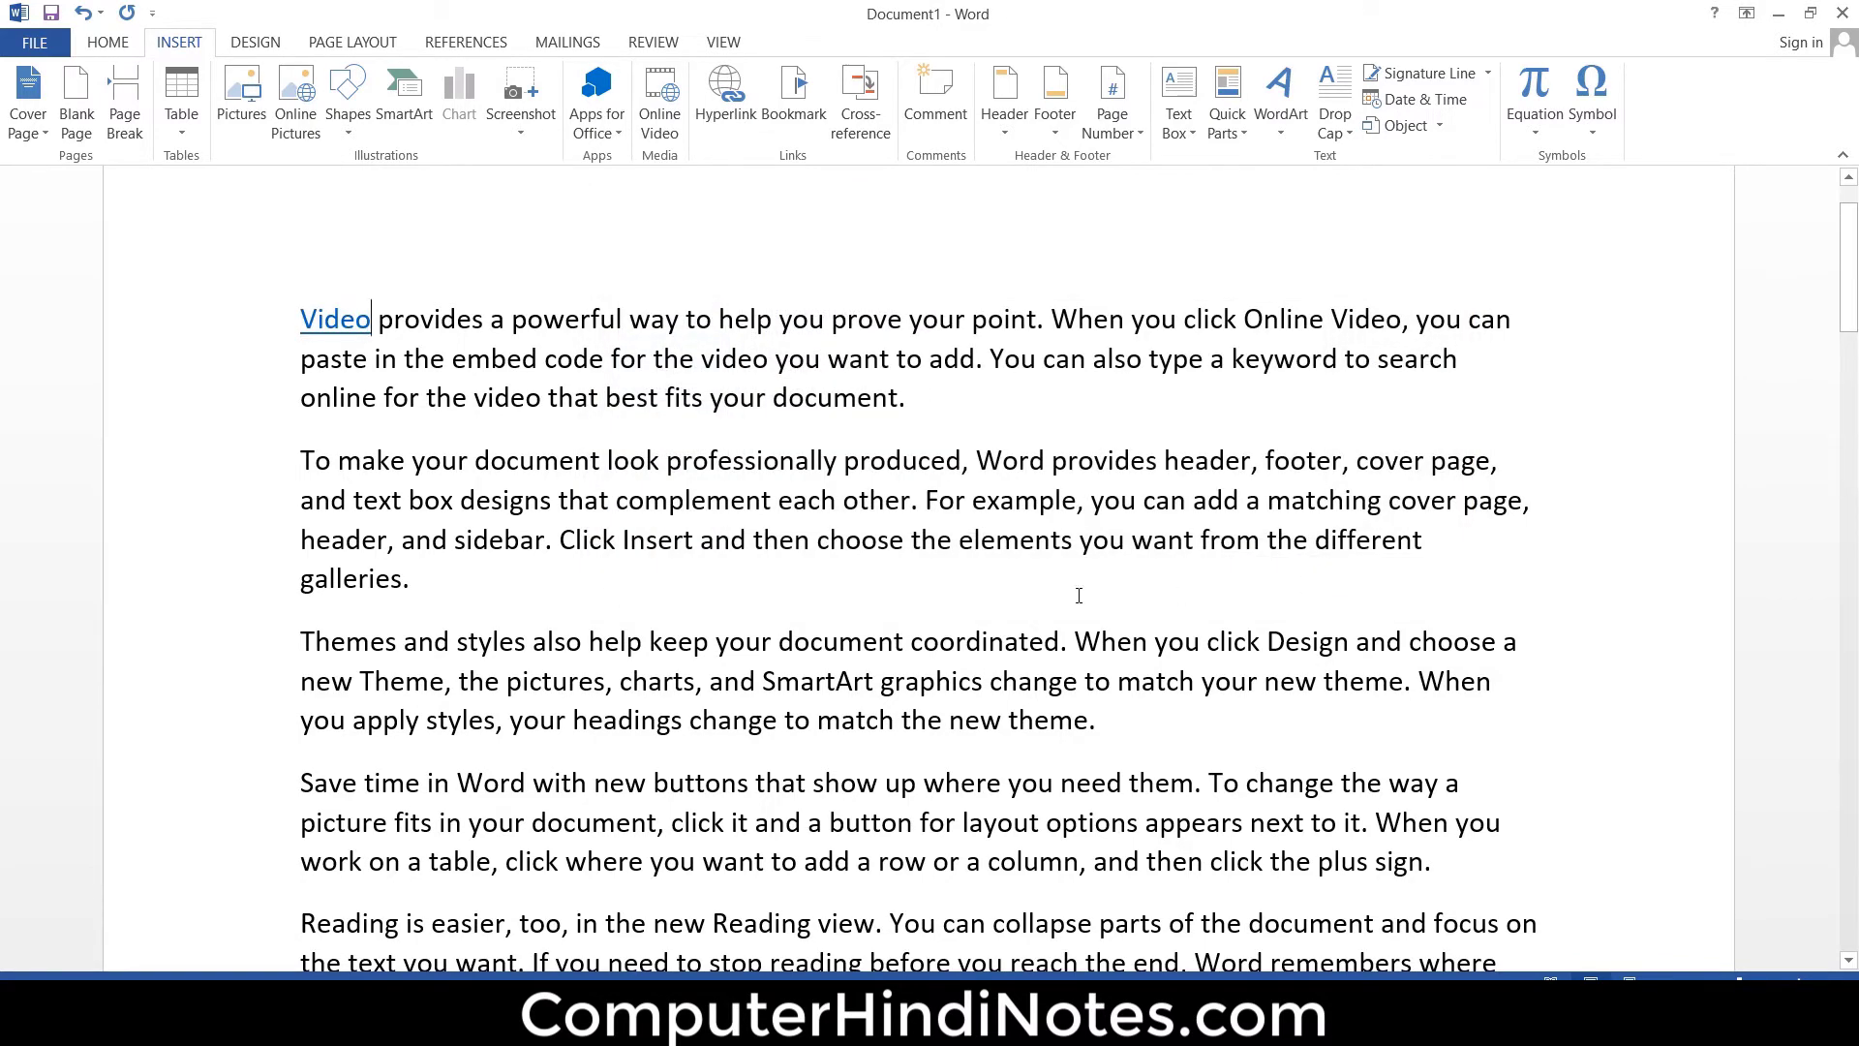
{"action": "mouse_move", "coordinate": [334, 320]}
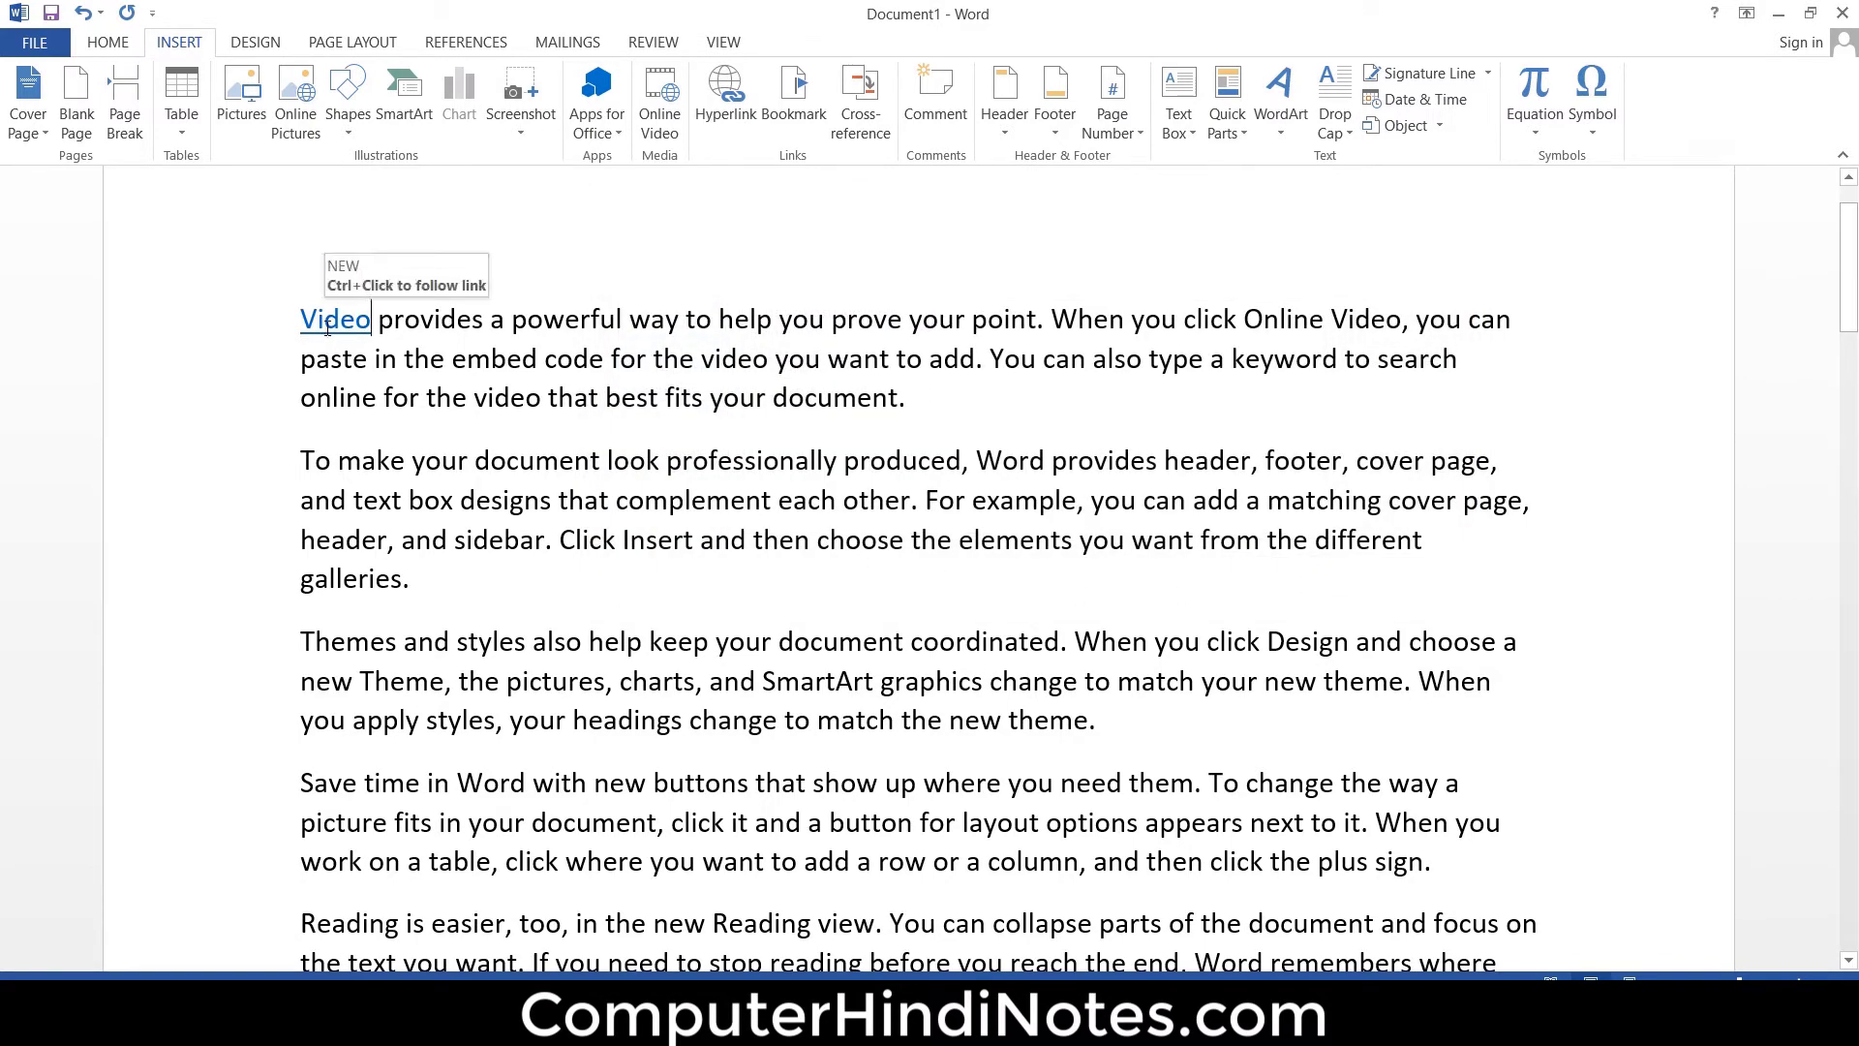
{"action": "left_click", "coordinate": [327, 329], "text": "ctrl"}
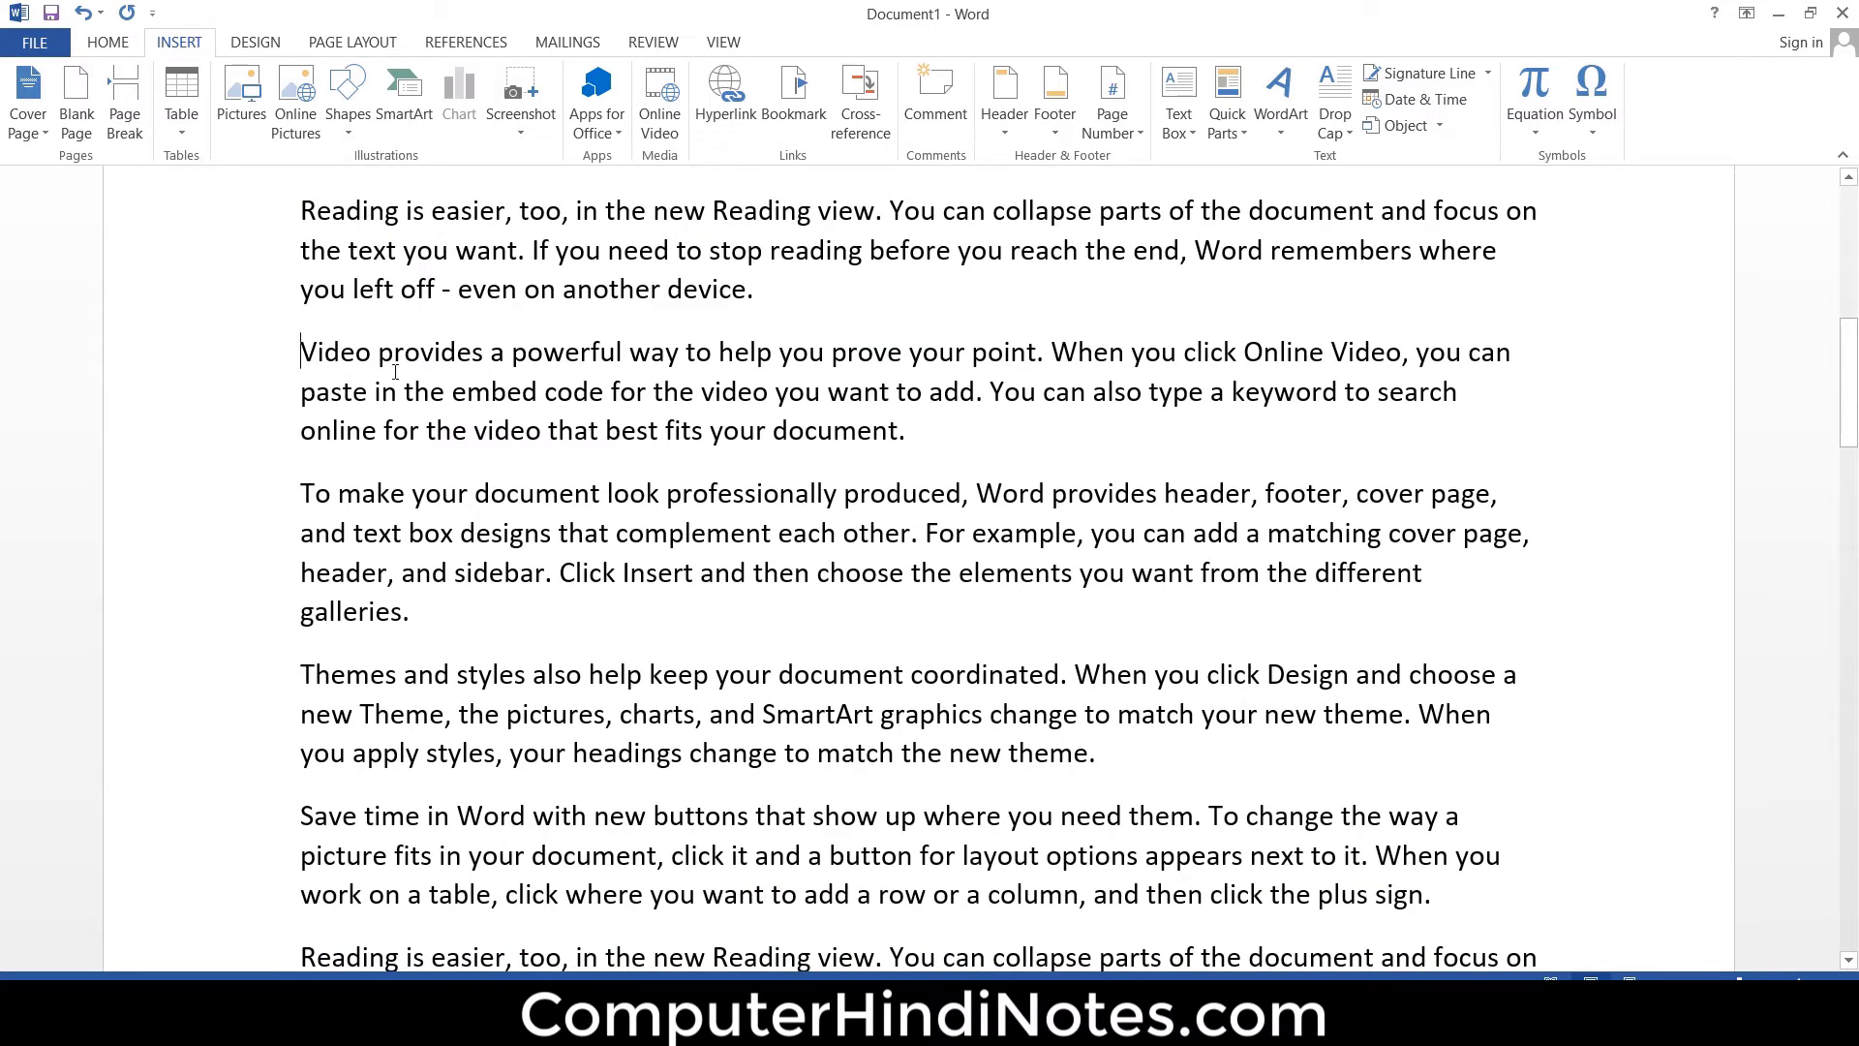
{"action": "scroll", "coordinate": [395, 371], "scroll_direction": "up", "scroll_amount": 10}
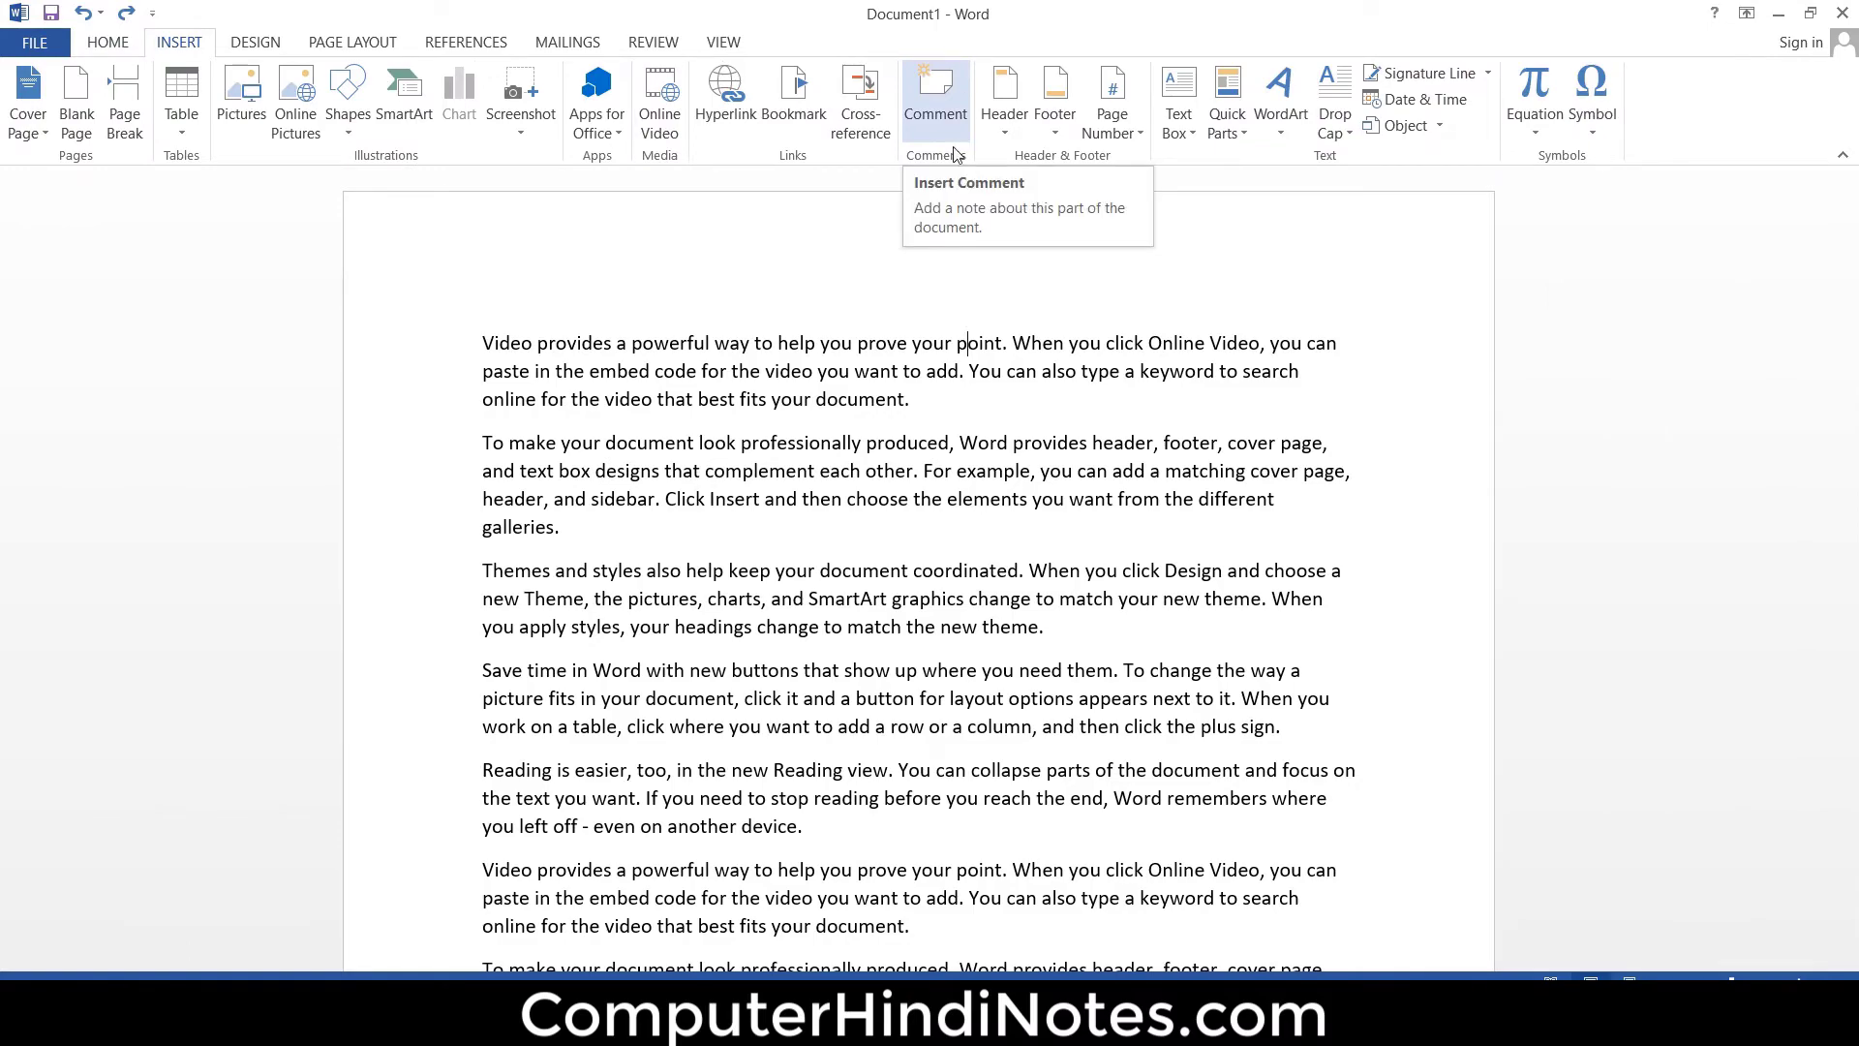
{"action": "scroll", "coordinate": [971, 572], "scroll_direction": "down", "scroll_amount": 1}
{"action": "scroll", "coordinate": [970, 571], "scroll_direction": "down", "scroll_amount": 4}
{"action": "scroll", "coordinate": [970, 571], "scroll_direction": "down", "scroll_amount": 1}
{"action": "scroll", "coordinate": [970, 571], "scroll_direction": "down", "scroll_amount": 5}
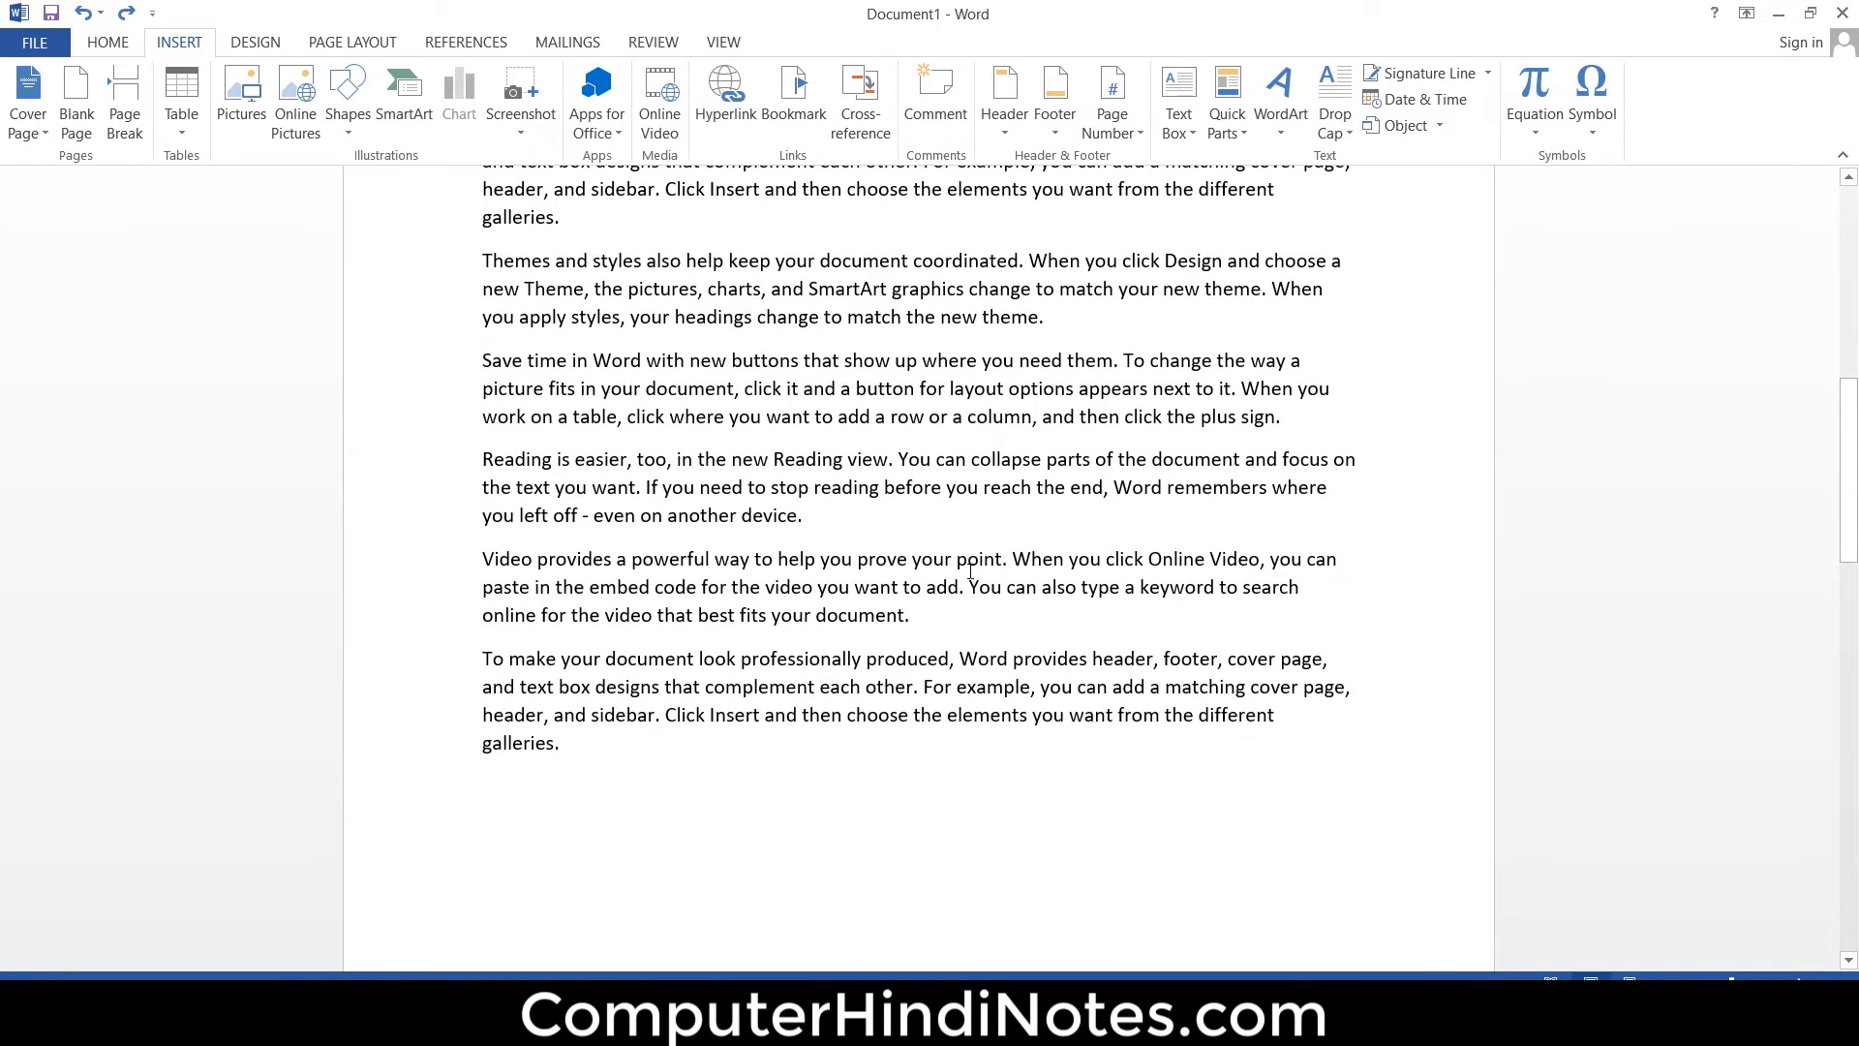
{"action": "scroll", "coordinate": [970, 571], "scroll_direction": "down", "scroll_amount": 4}
{"action": "scroll", "coordinate": [970, 571], "scroll_direction": "down", "scroll_amount": 1}
{"action": "scroll", "coordinate": [971, 572], "scroll_direction": "down", "scroll_amount": 5}
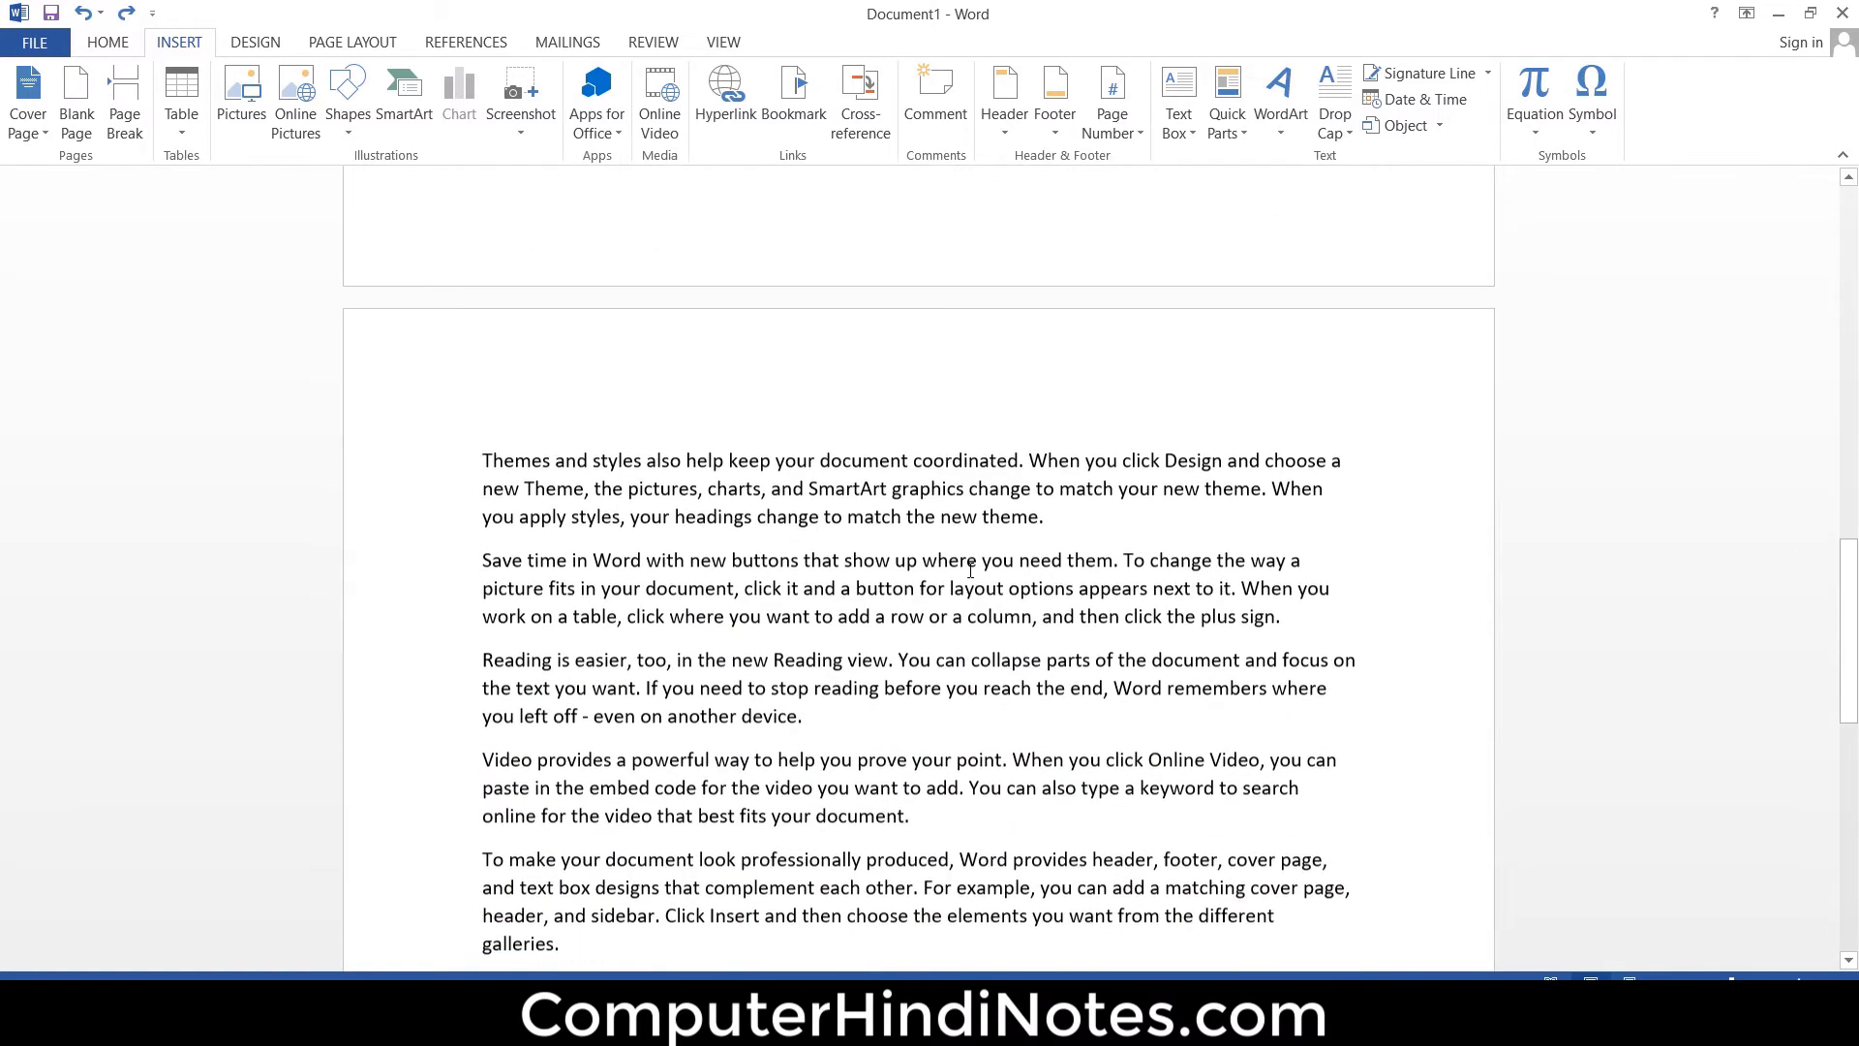
{"action": "scroll", "coordinate": [971, 572], "scroll_direction": "down", "scroll_amount": 5}
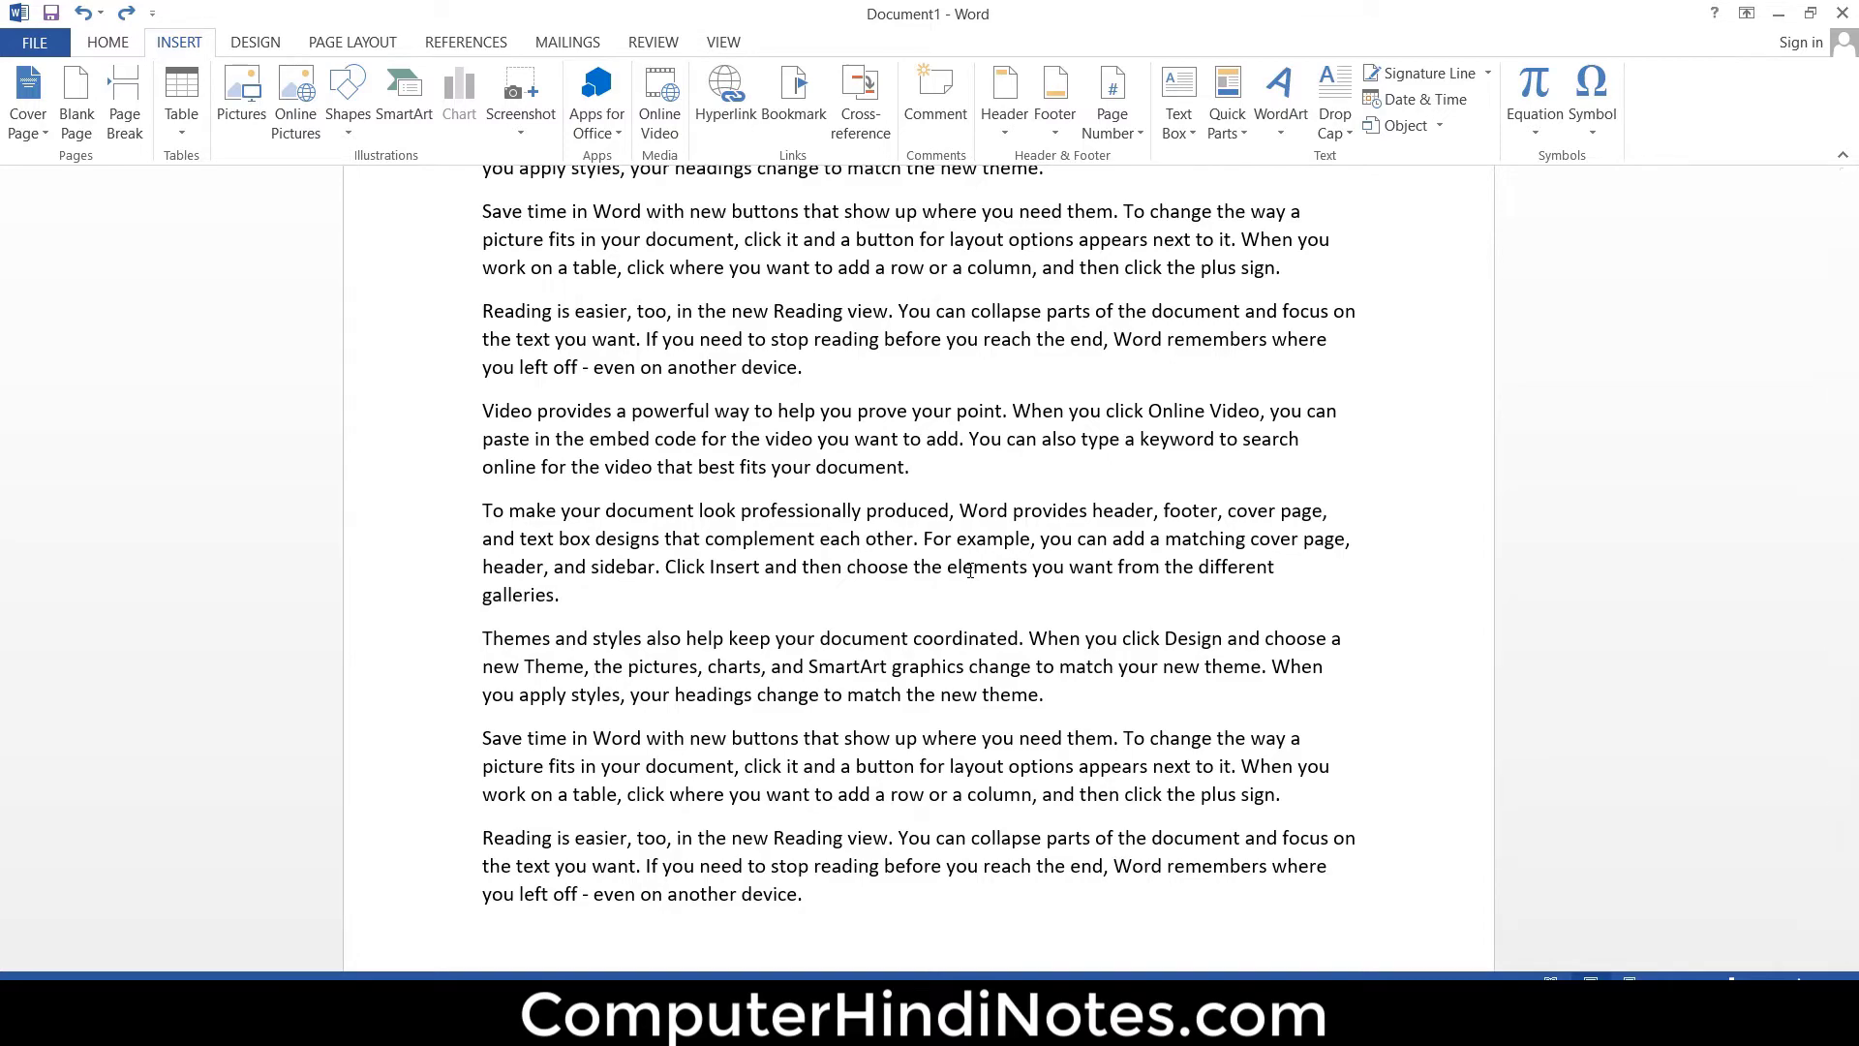
{"action": "scroll", "coordinate": [970, 572], "scroll_direction": "up", "scroll_amount": 3}
{"action": "scroll", "coordinate": [970, 572], "scroll_direction": "up", "scroll_amount": 8}
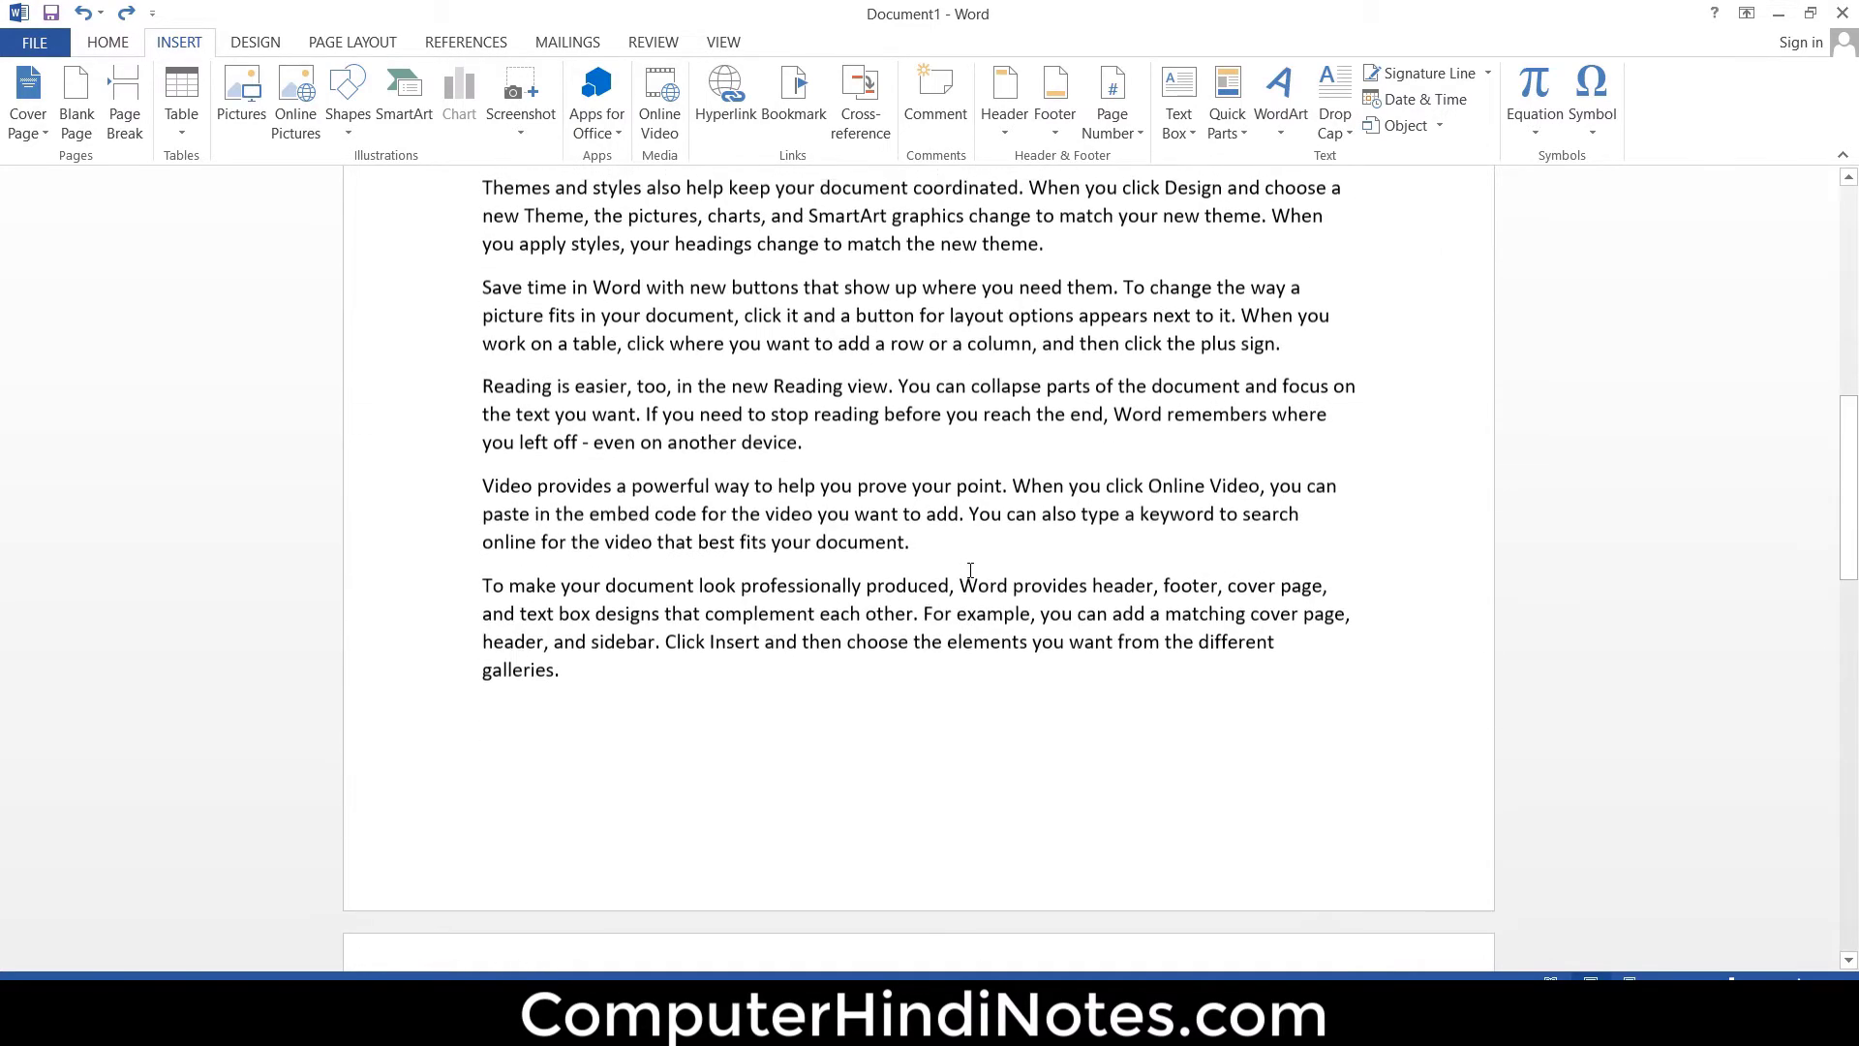
{"action": "scroll", "coordinate": [970, 571], "scroll_direction": "up", "scroll_amount": 5}
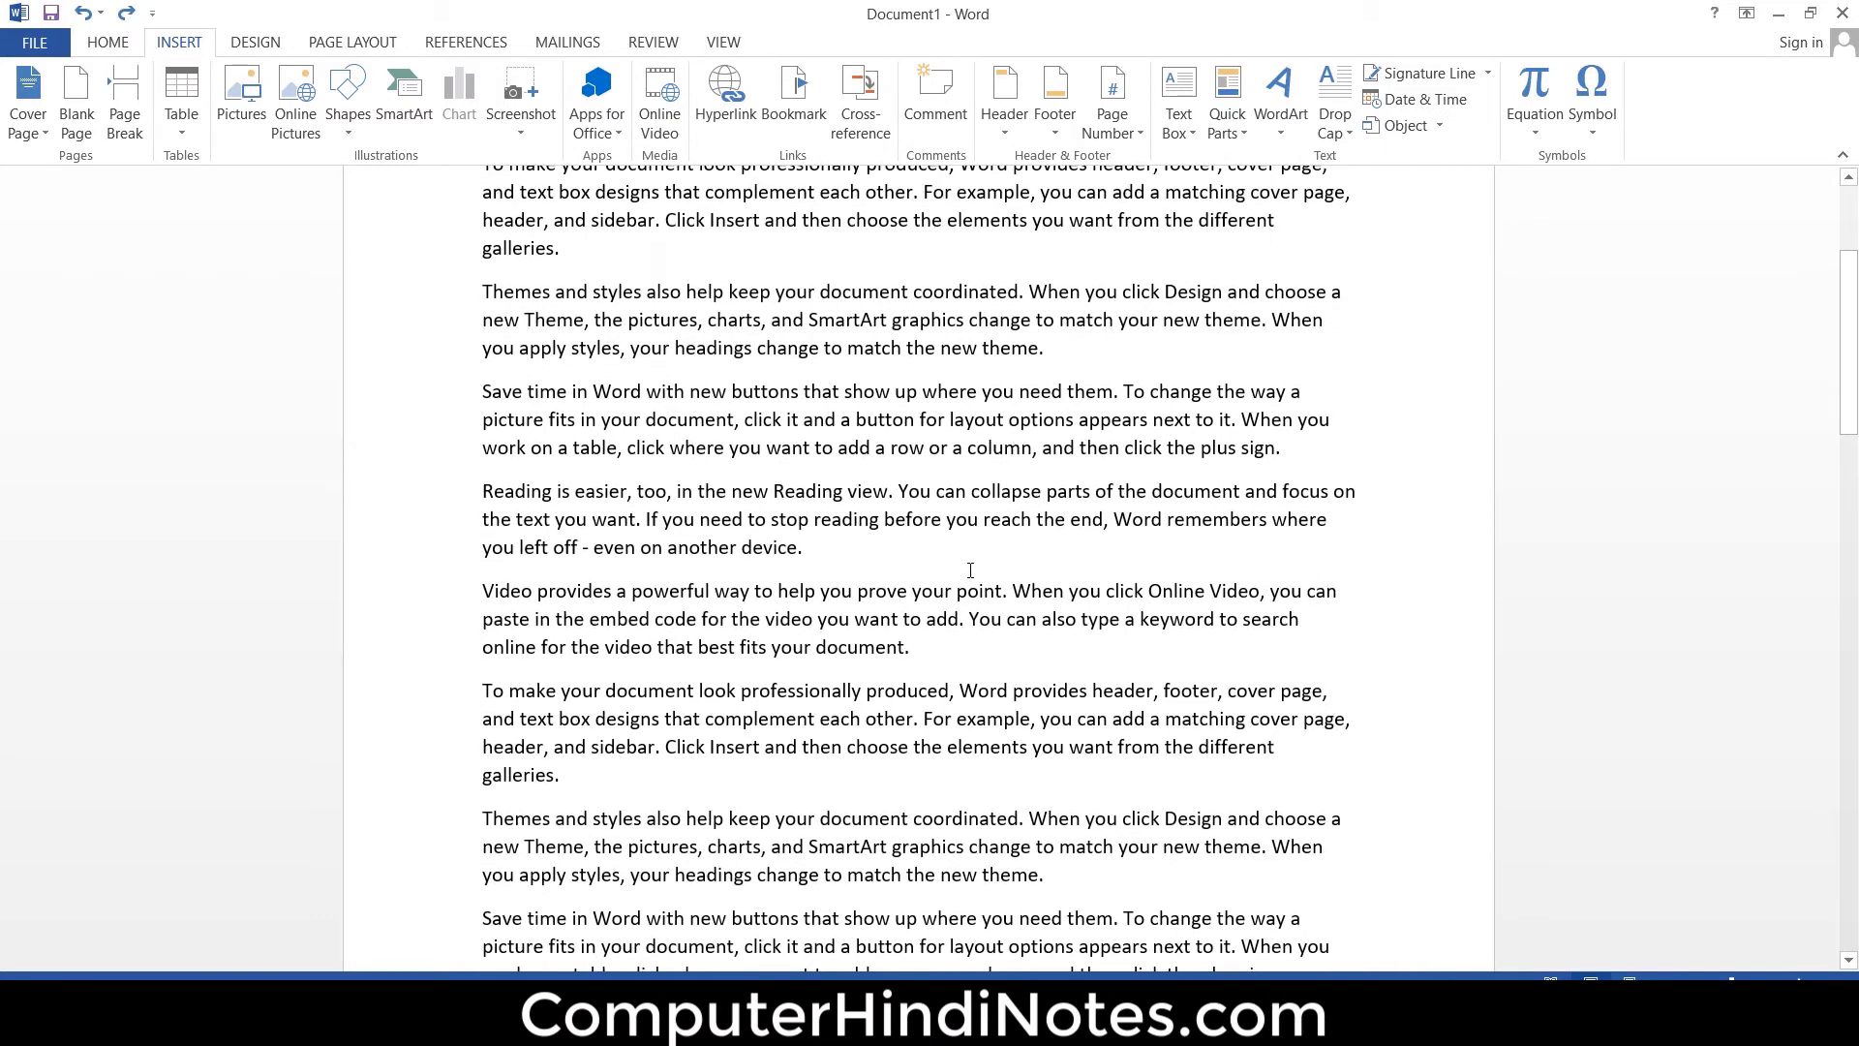
{"action": "scroll", "coordinate": [970, 571], "scroll_direction": "up", "scroll_amount": 3}
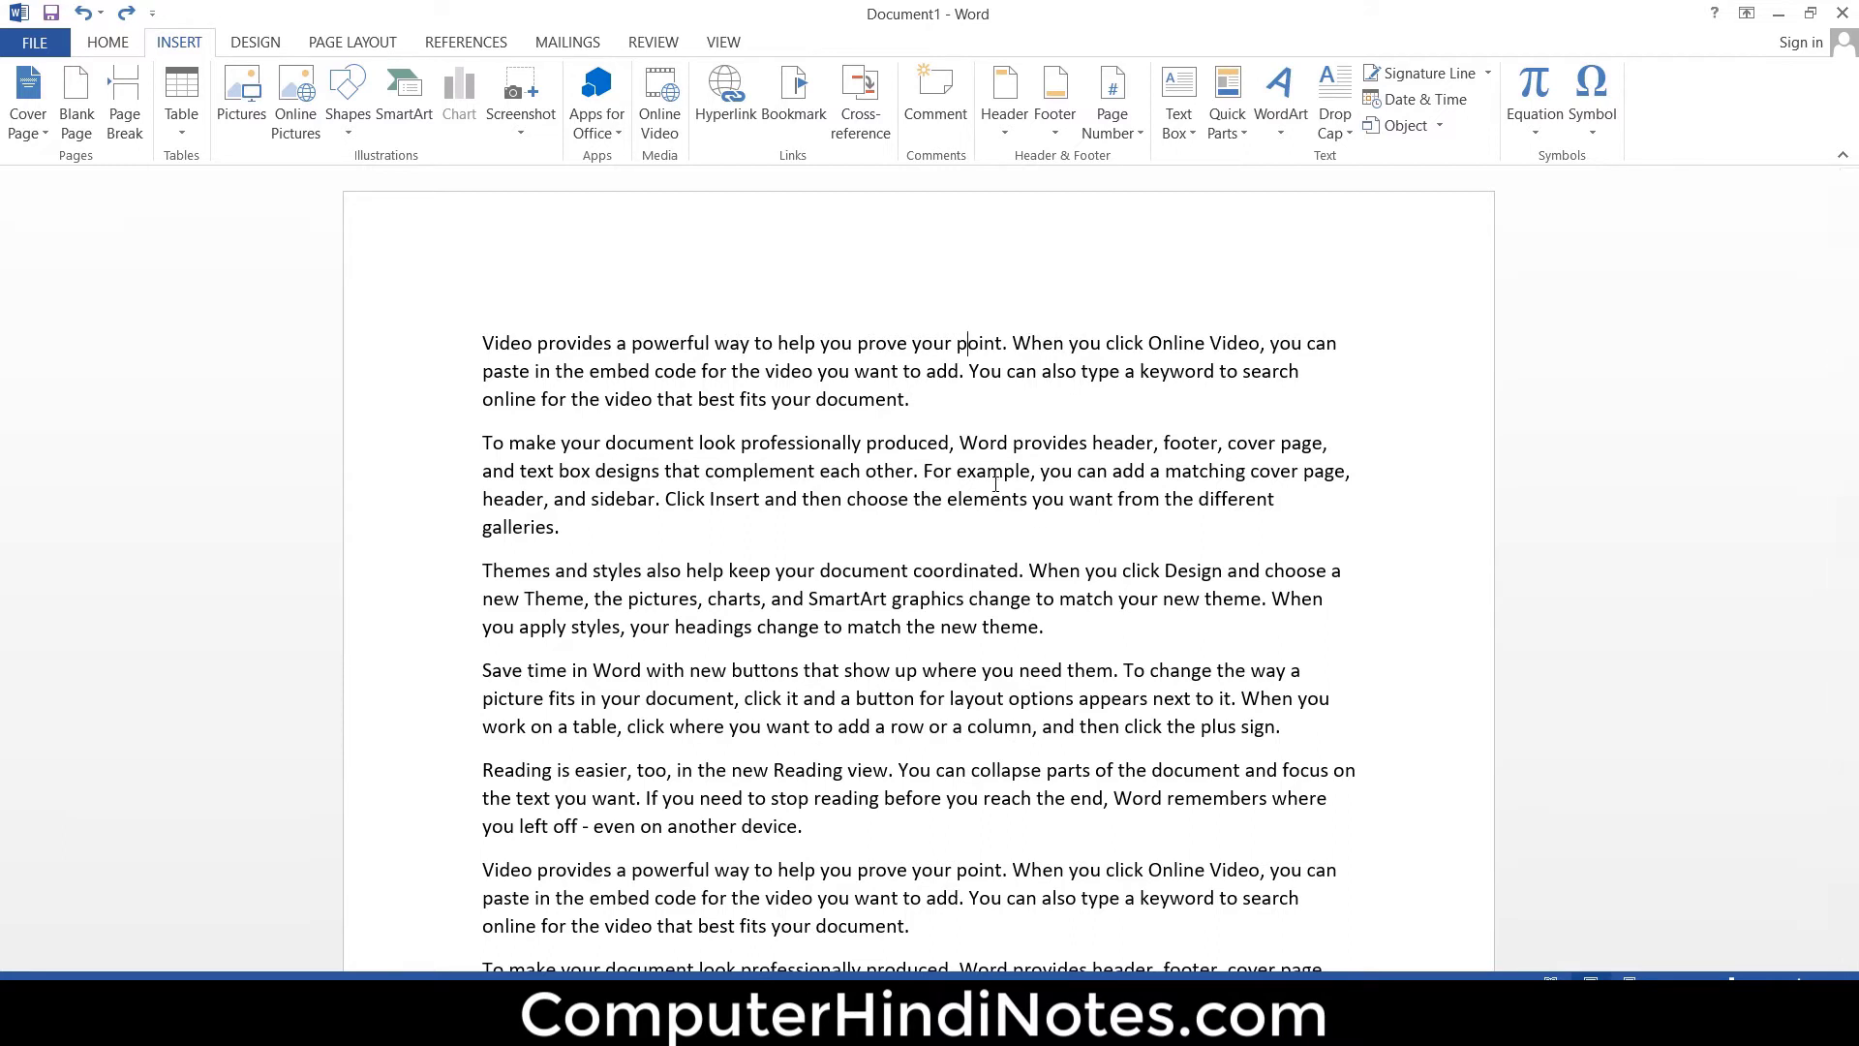
Step: Add the comment 'Its wrong' to the word Video starting the first paragraph
{"action": "left_click_drag", "start_coordinate": [483, 342], "coordinate": [538, 341]}
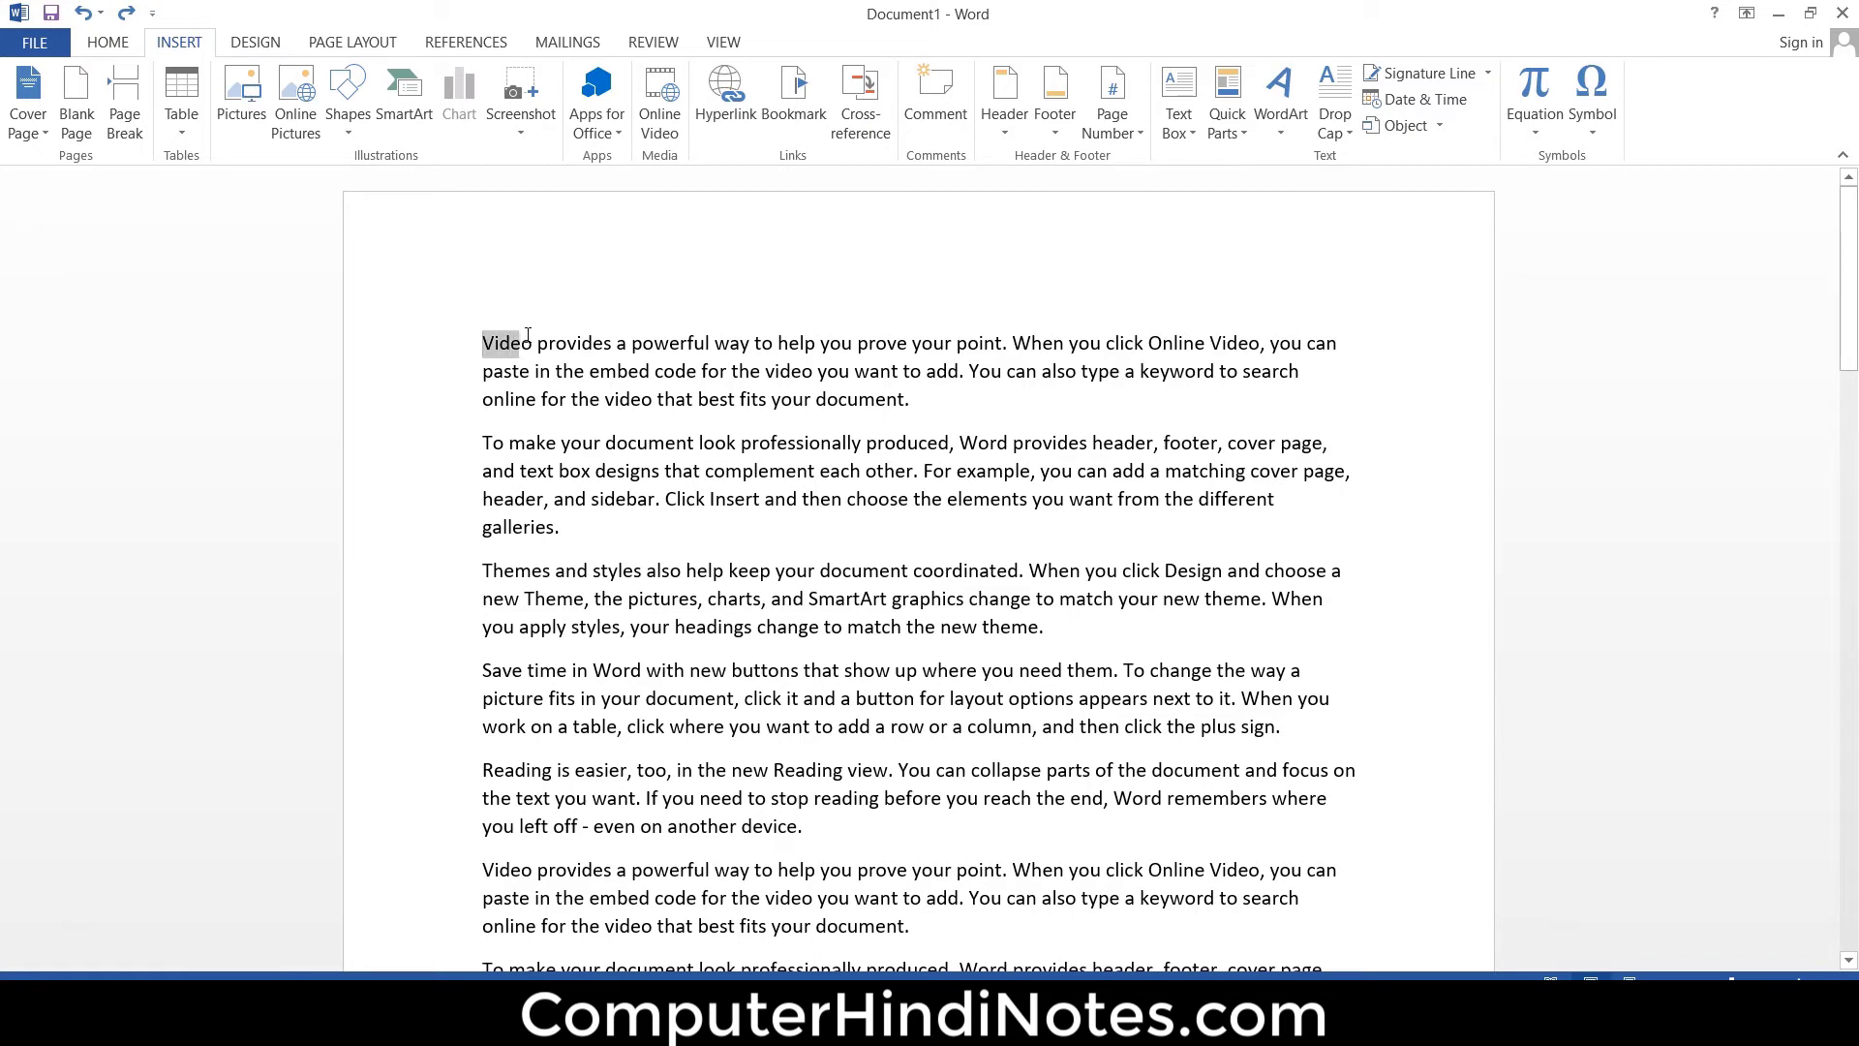
{"action": "left_click", "coordinate": [940, 89]}
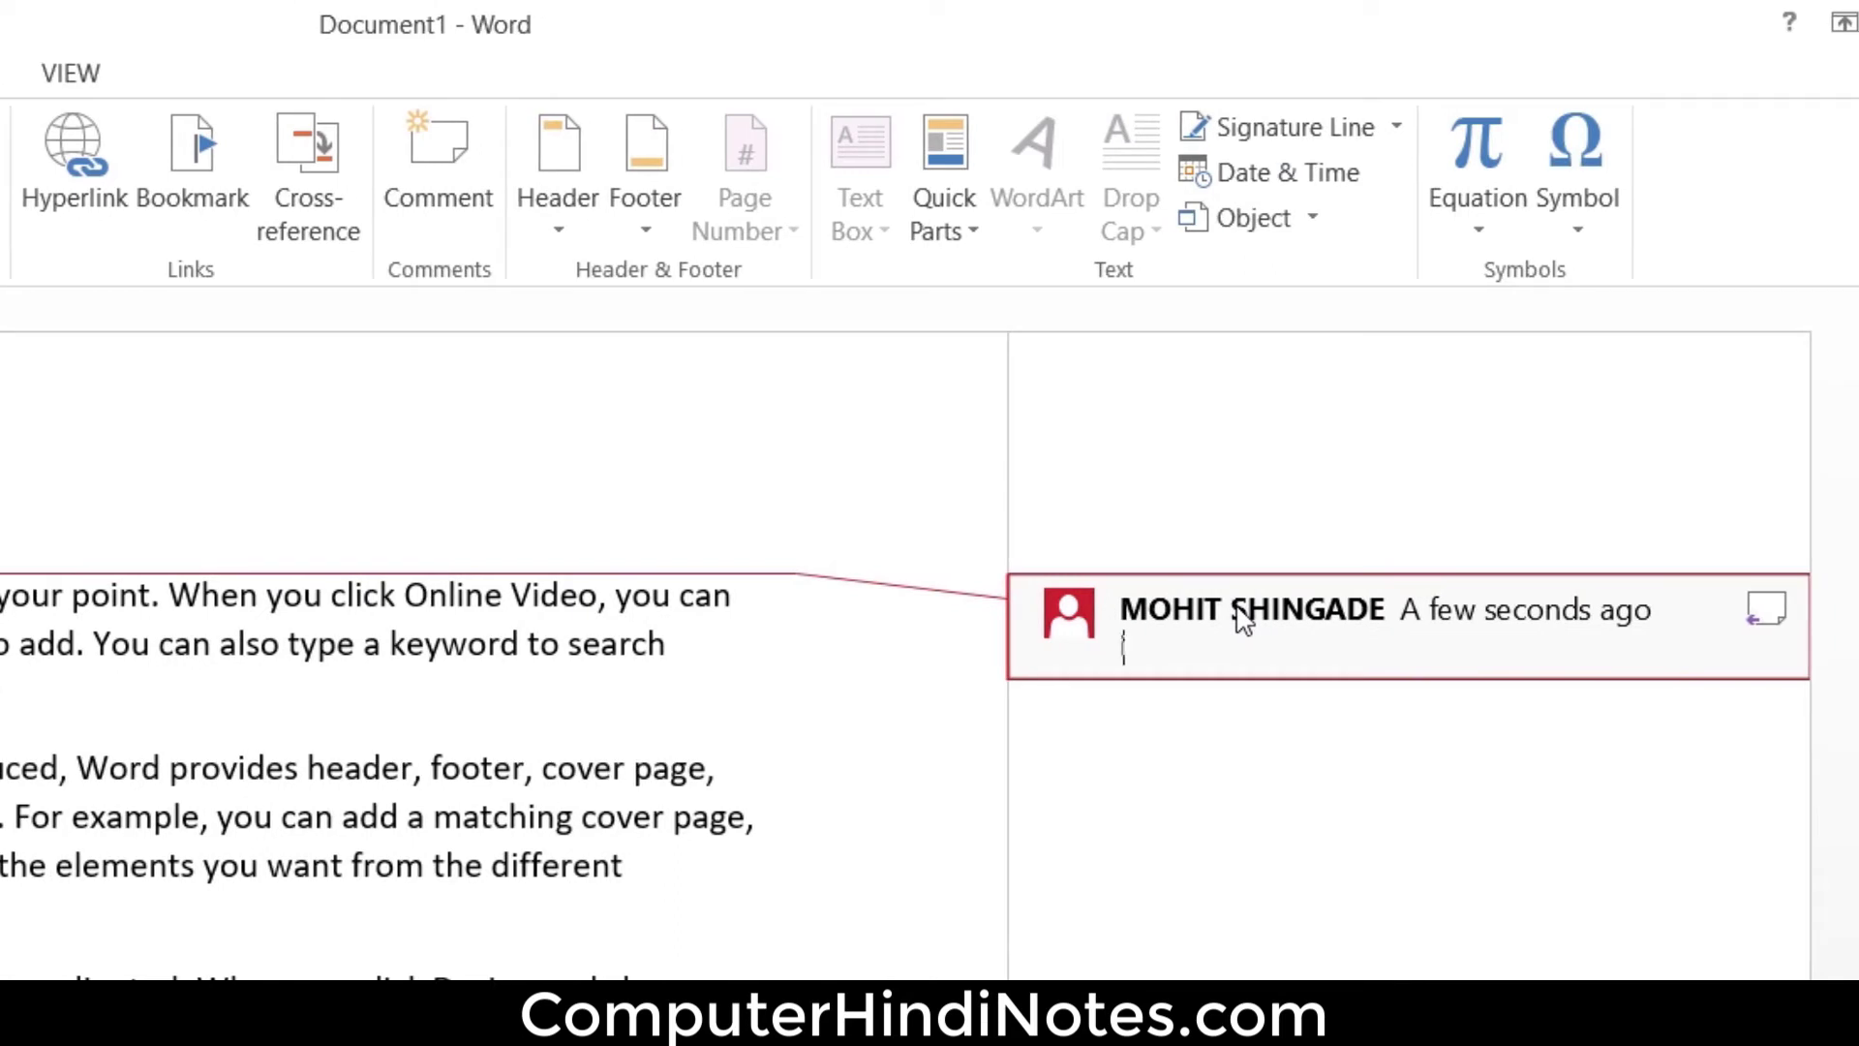
{"action": "type", "text": "Its w"}
{"action": "type", "text": "rong"}
{"action": "left_click", "coordinate": [465, 944]}
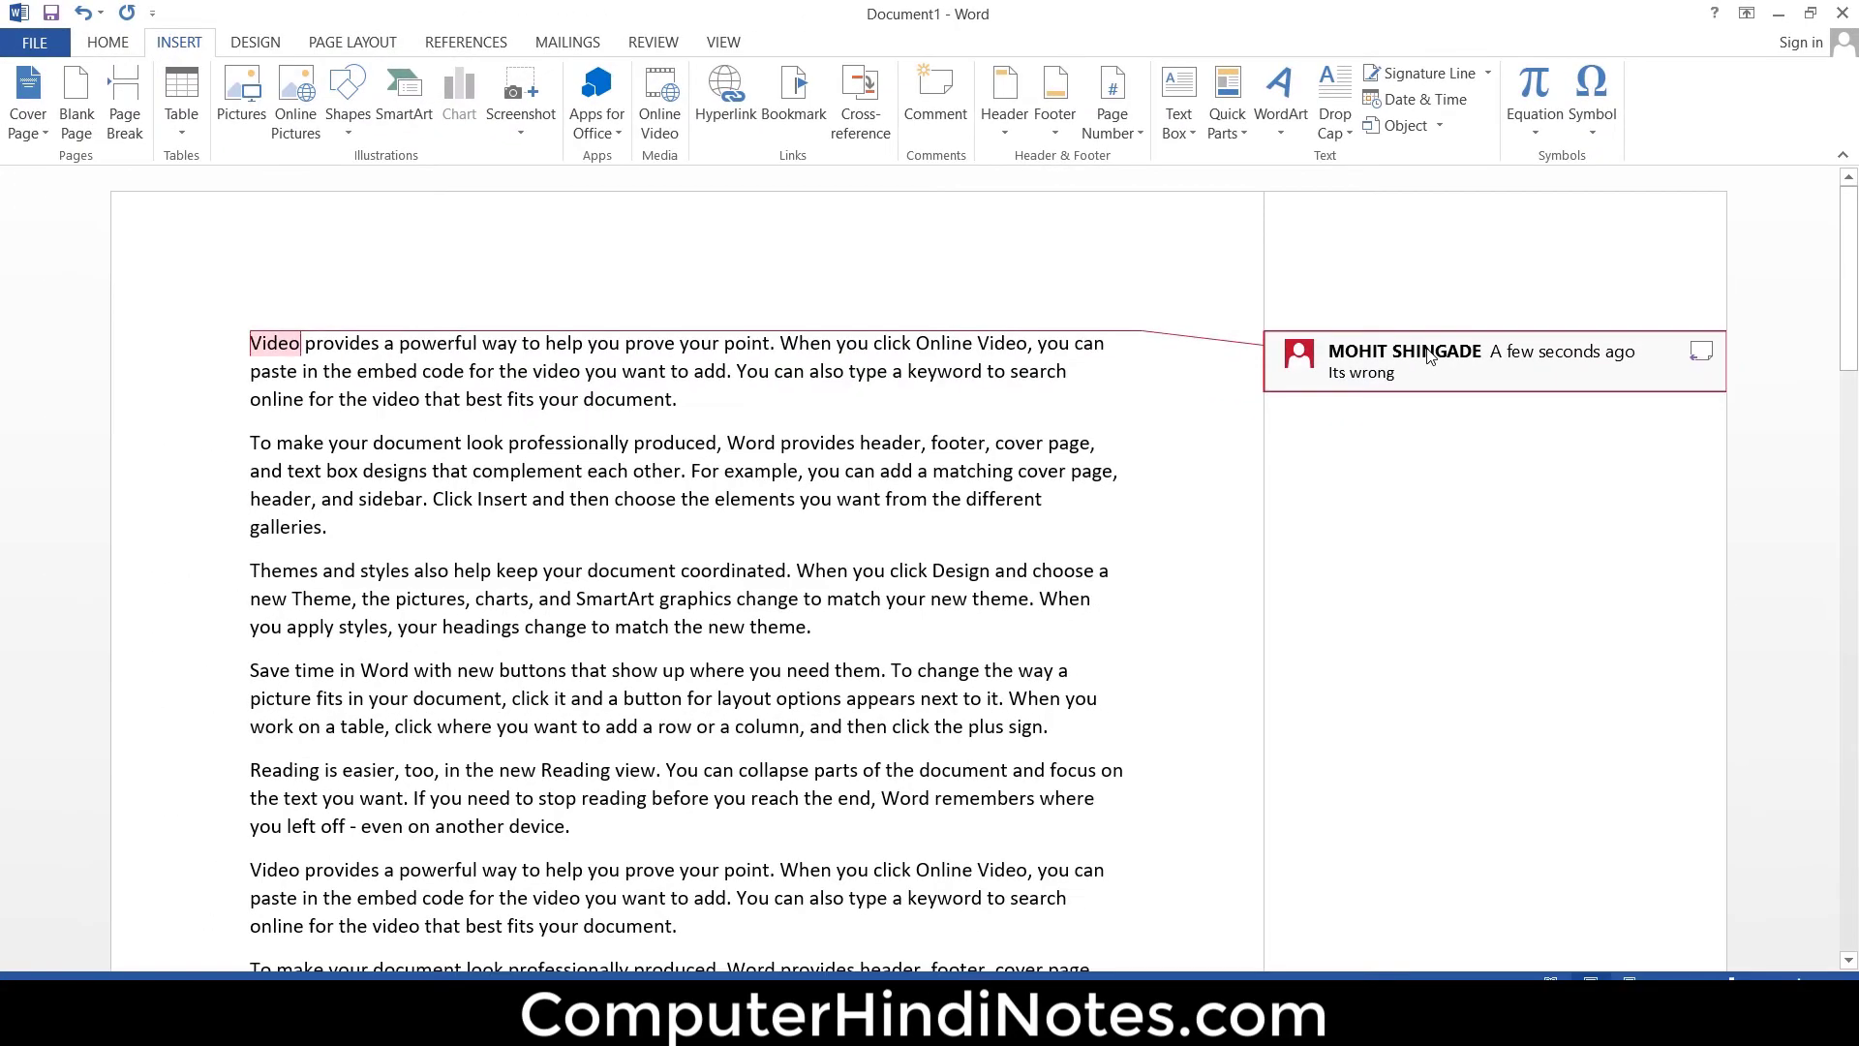
{"action": "scroll", "coordinate": [783, 494], "scroll_direction": "down", "scroll_amount": 5}
{"action": "scroll", "coordinate": [783, 494], "scroll_direction": "up", "scroll_amount": 5}
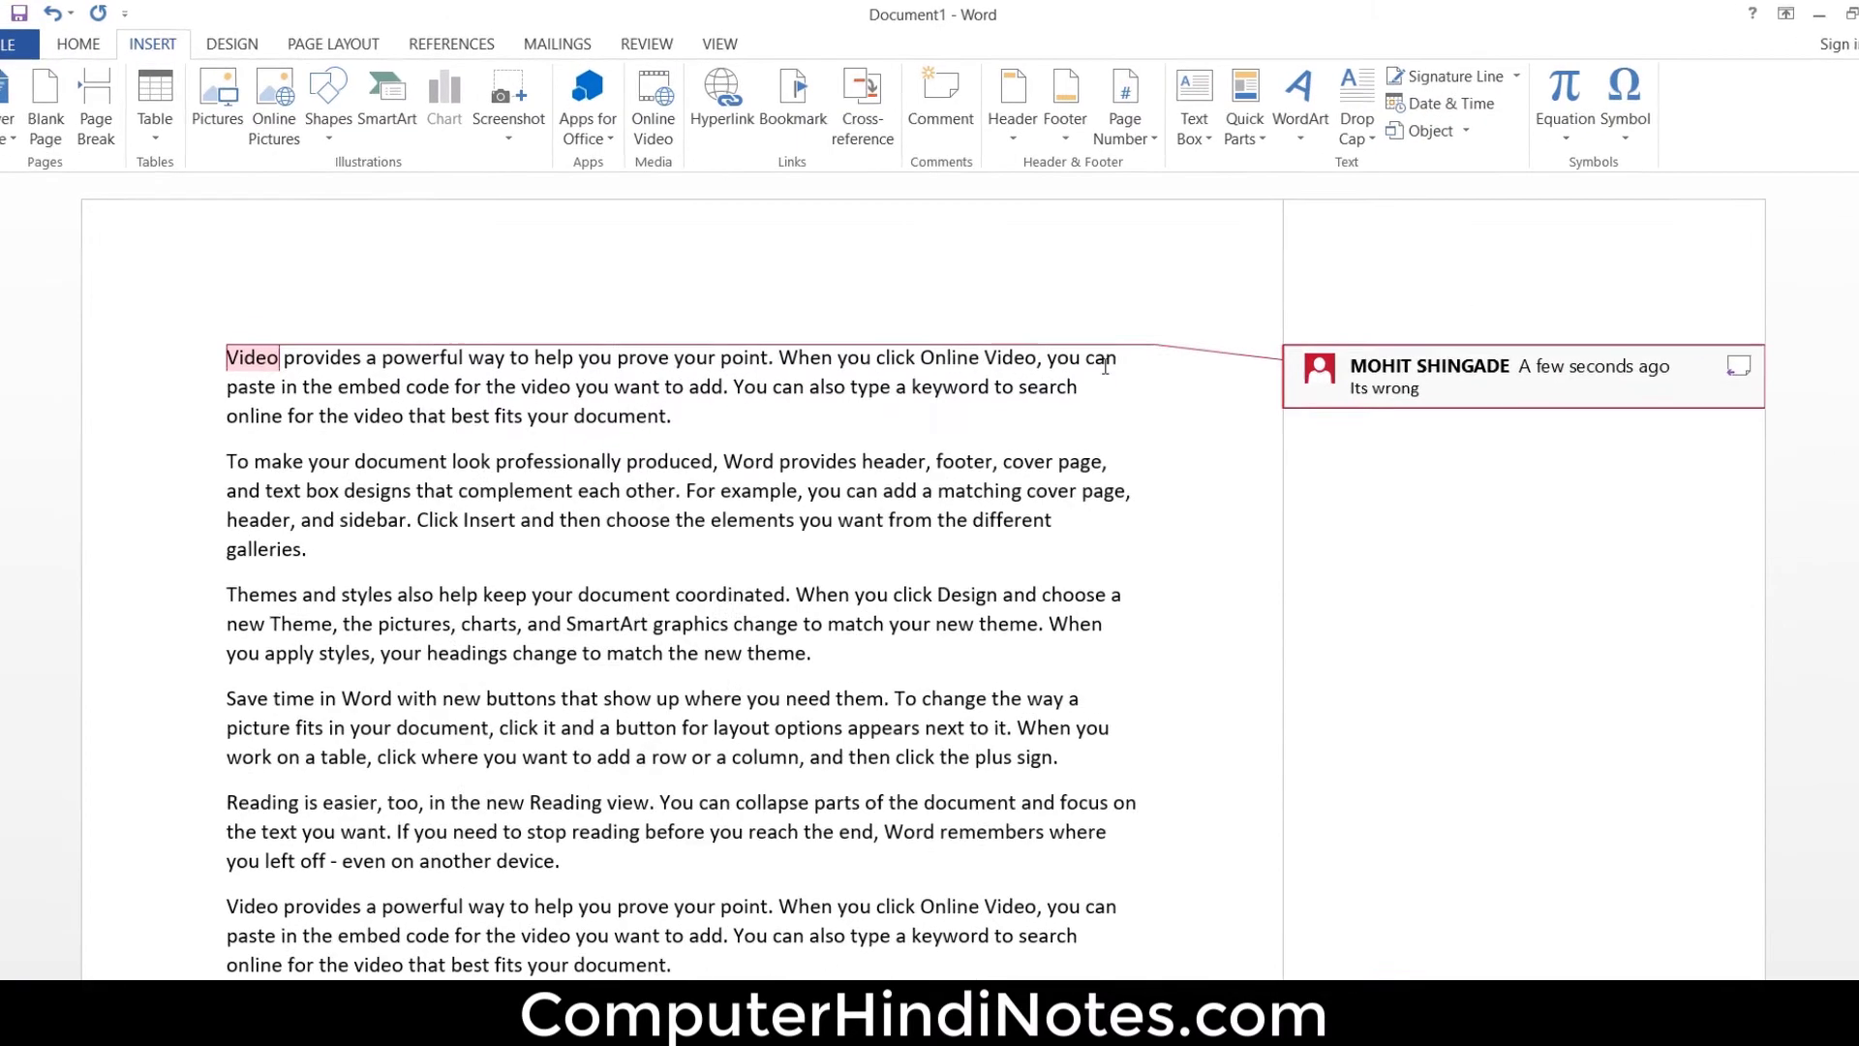
Step: Select the 'Its wrong' comment attached to Video from the Review tools
{"action": "left_click", "coordinate": [645, 40]}
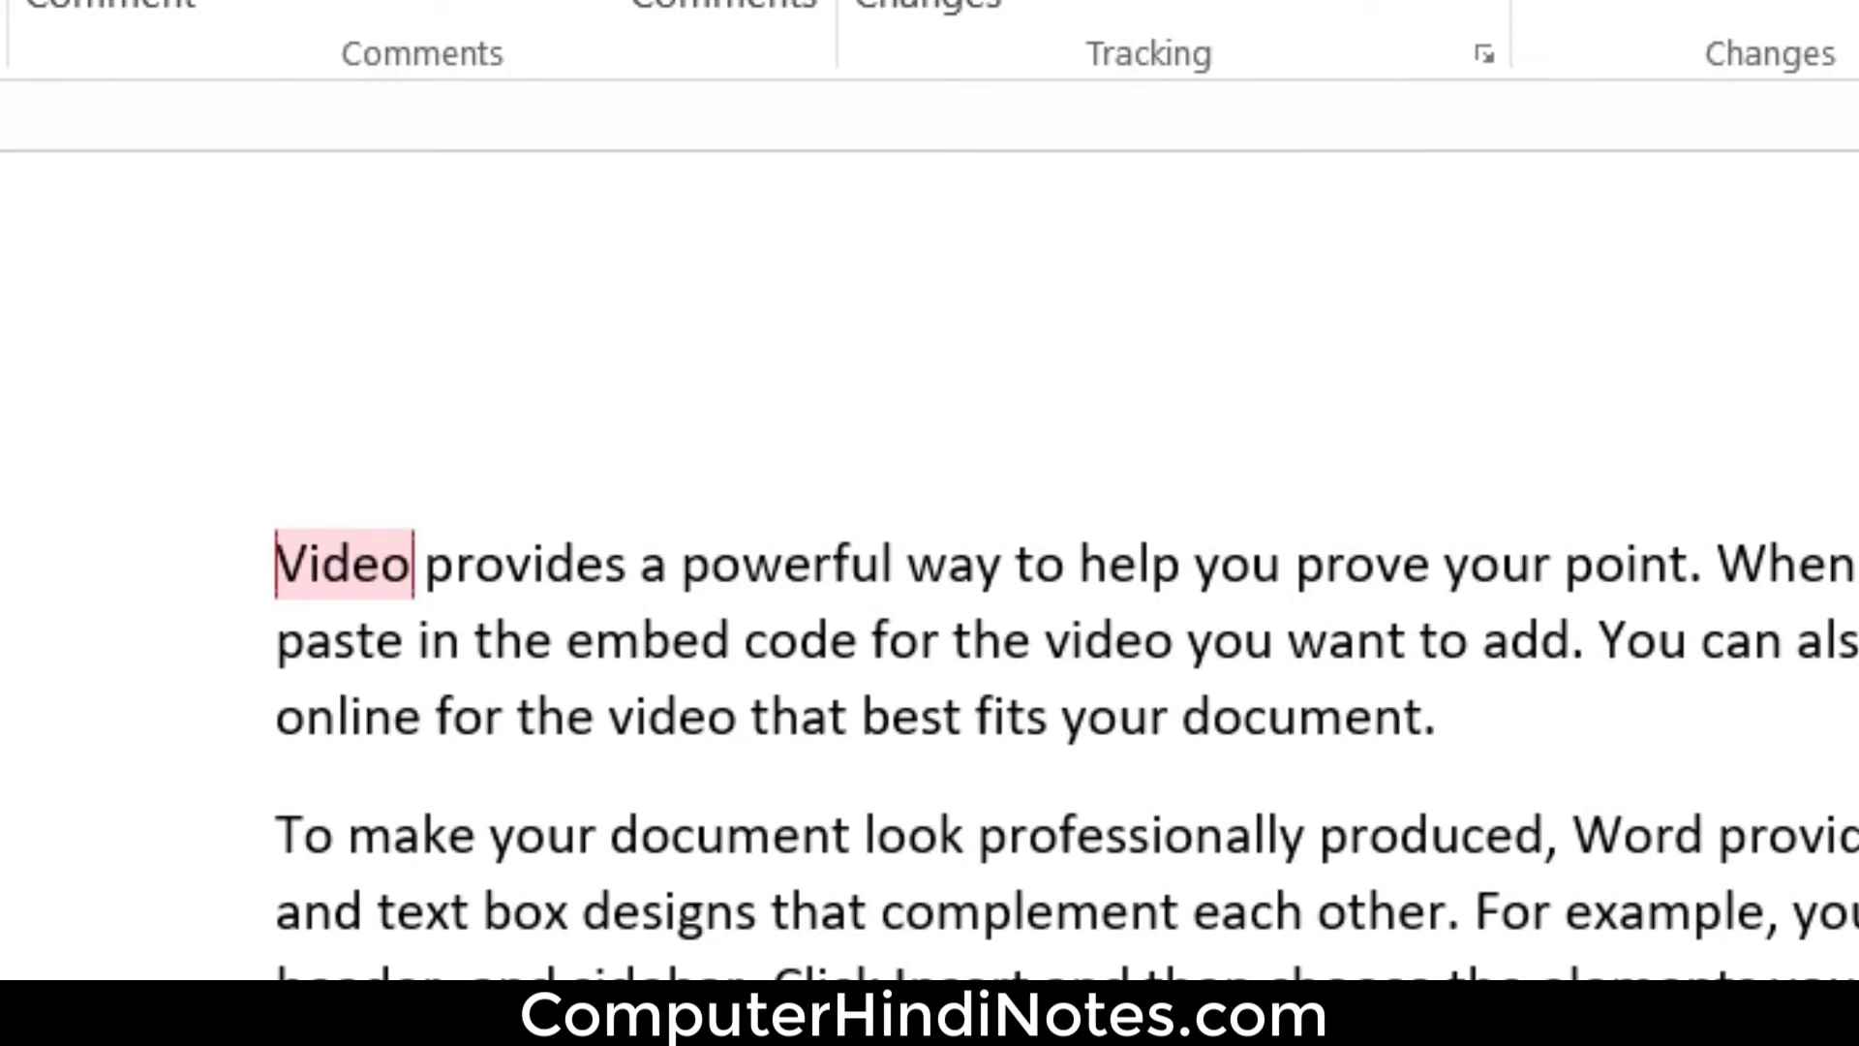
{"action": "left_click", "coordinate": [1441, 284]}
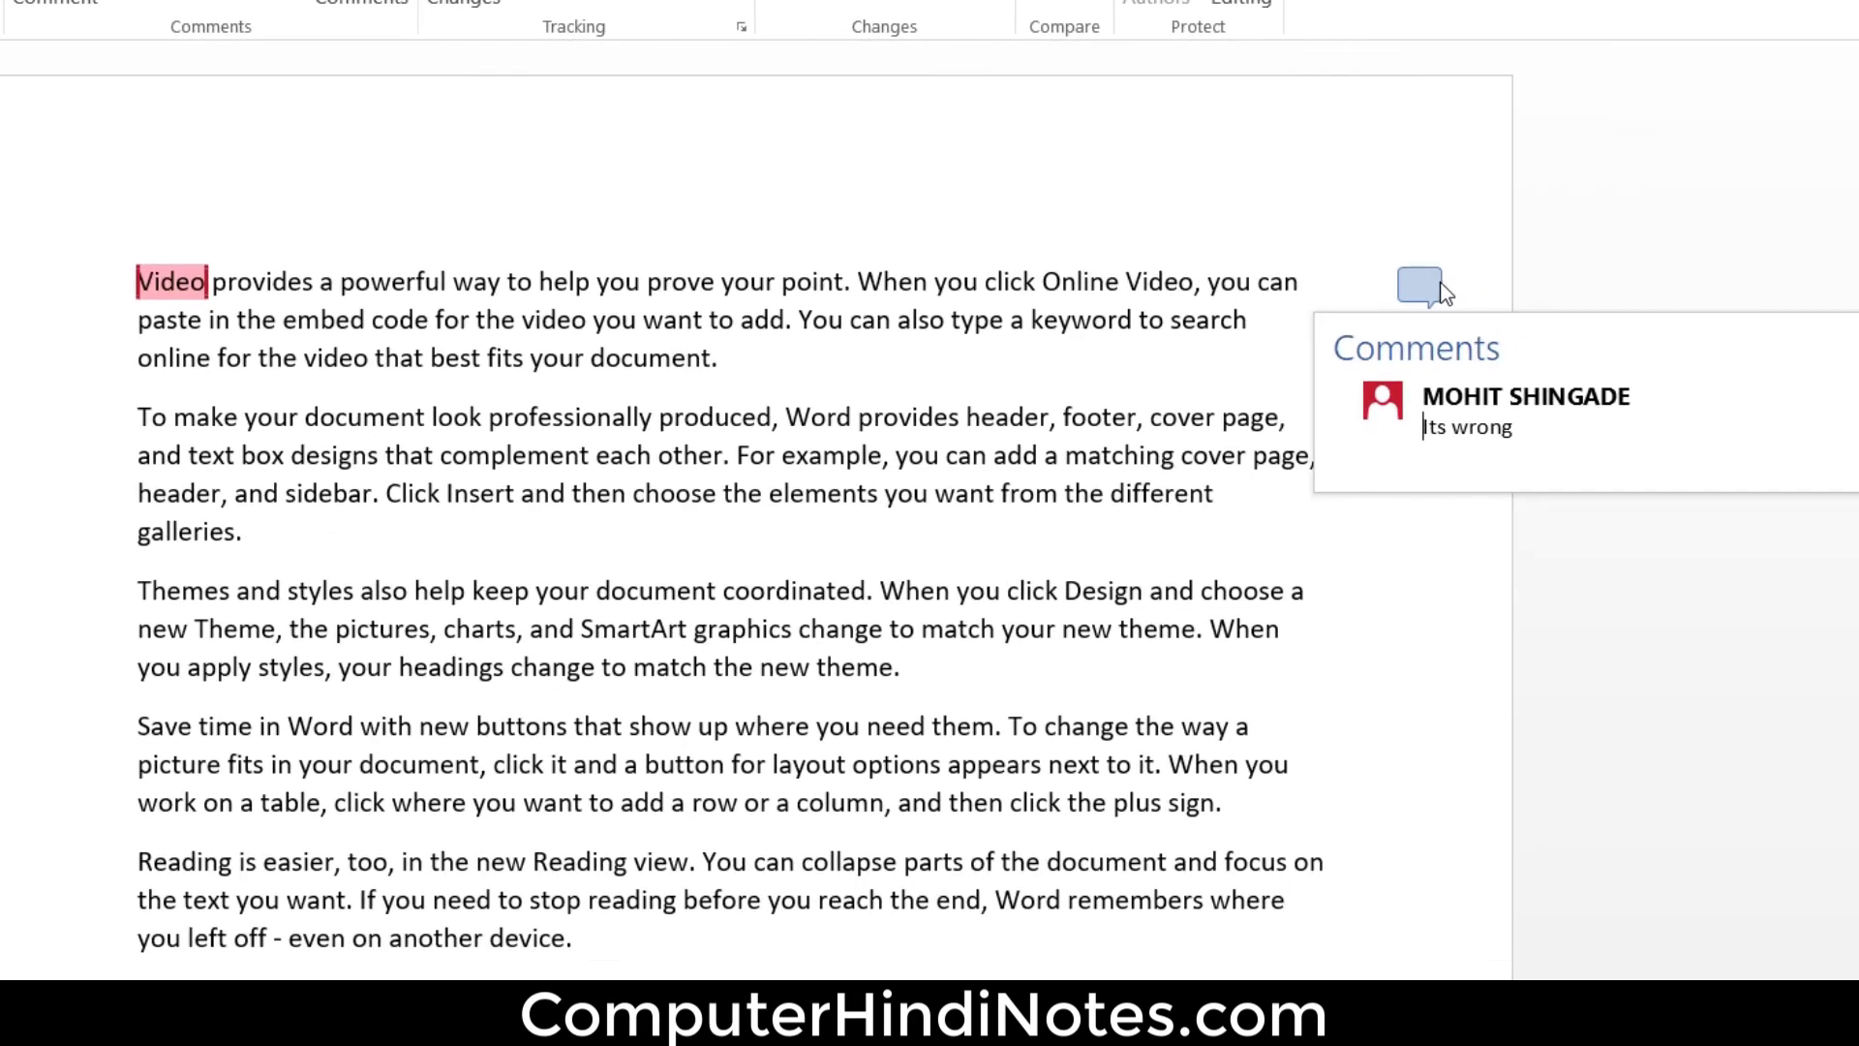
{"action": "left_click", "coordinate": [1629, 453]}
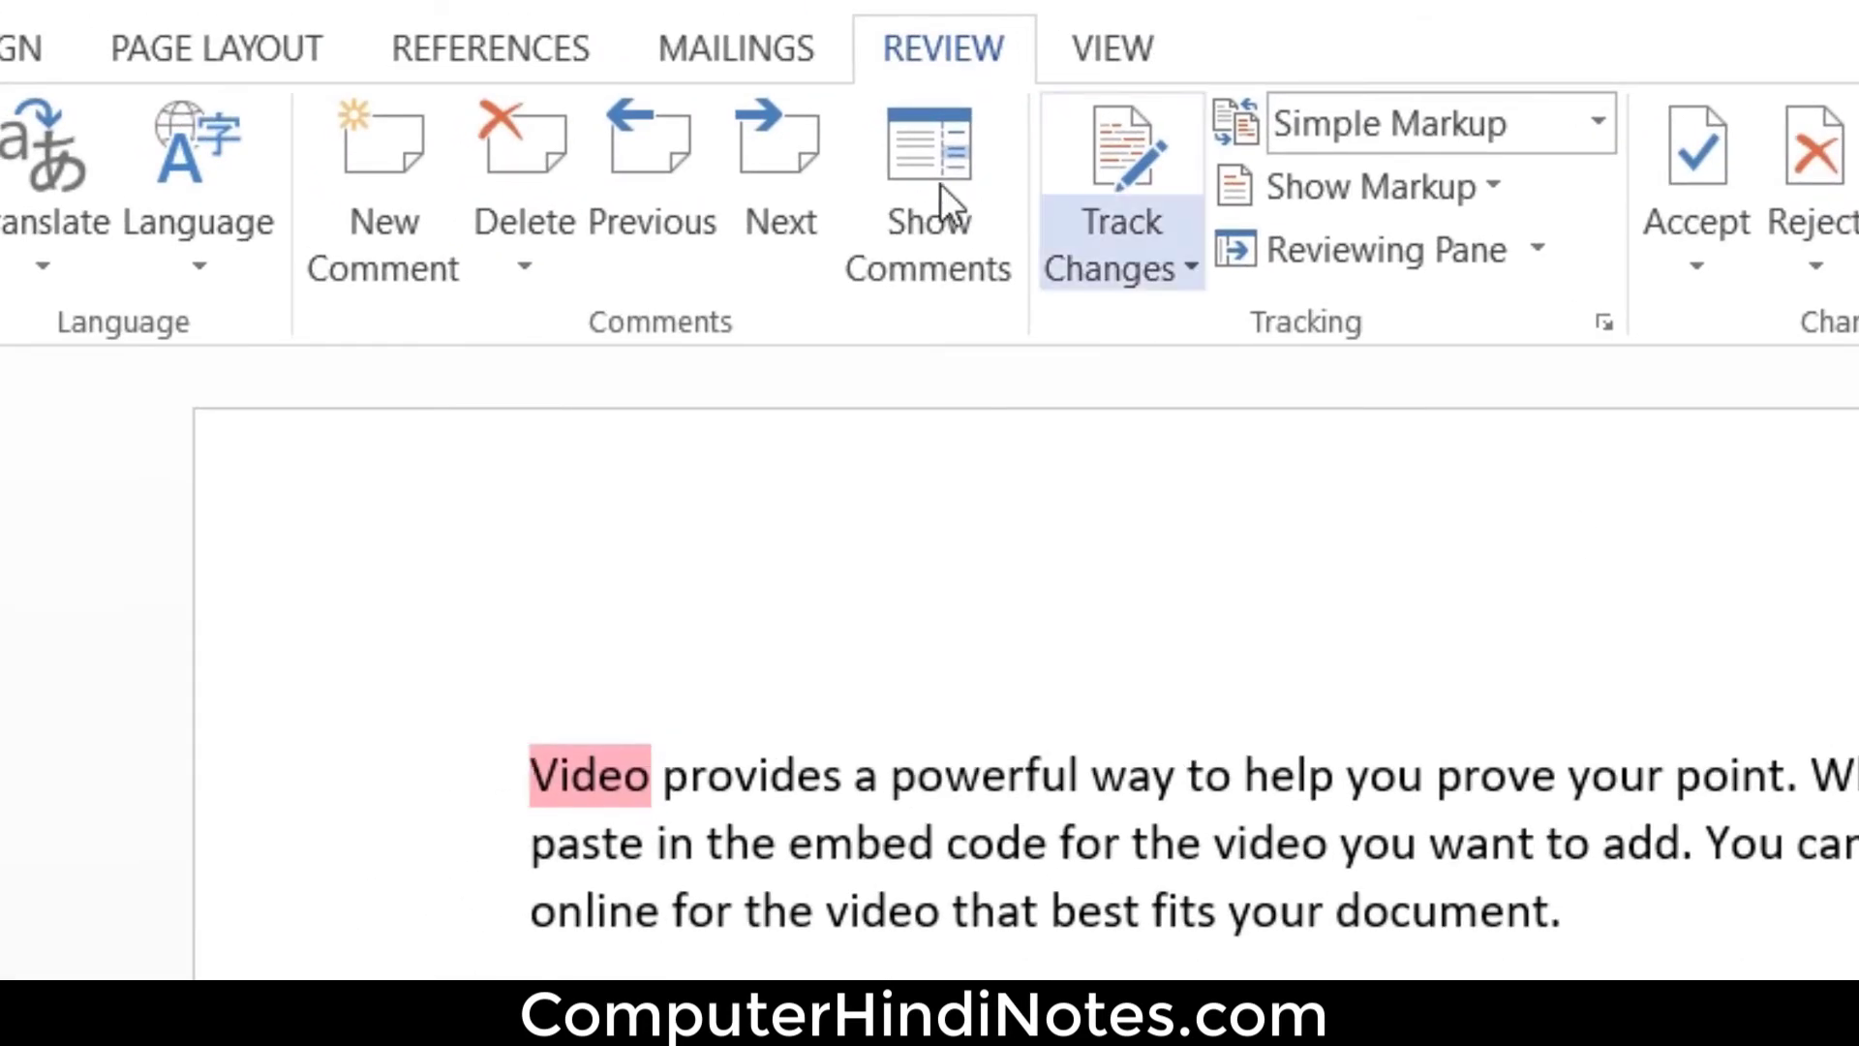
Step: Delete the 'Its wrong' comment from the word Video
{"action": "left_click", "coordinate": [550, 160]}
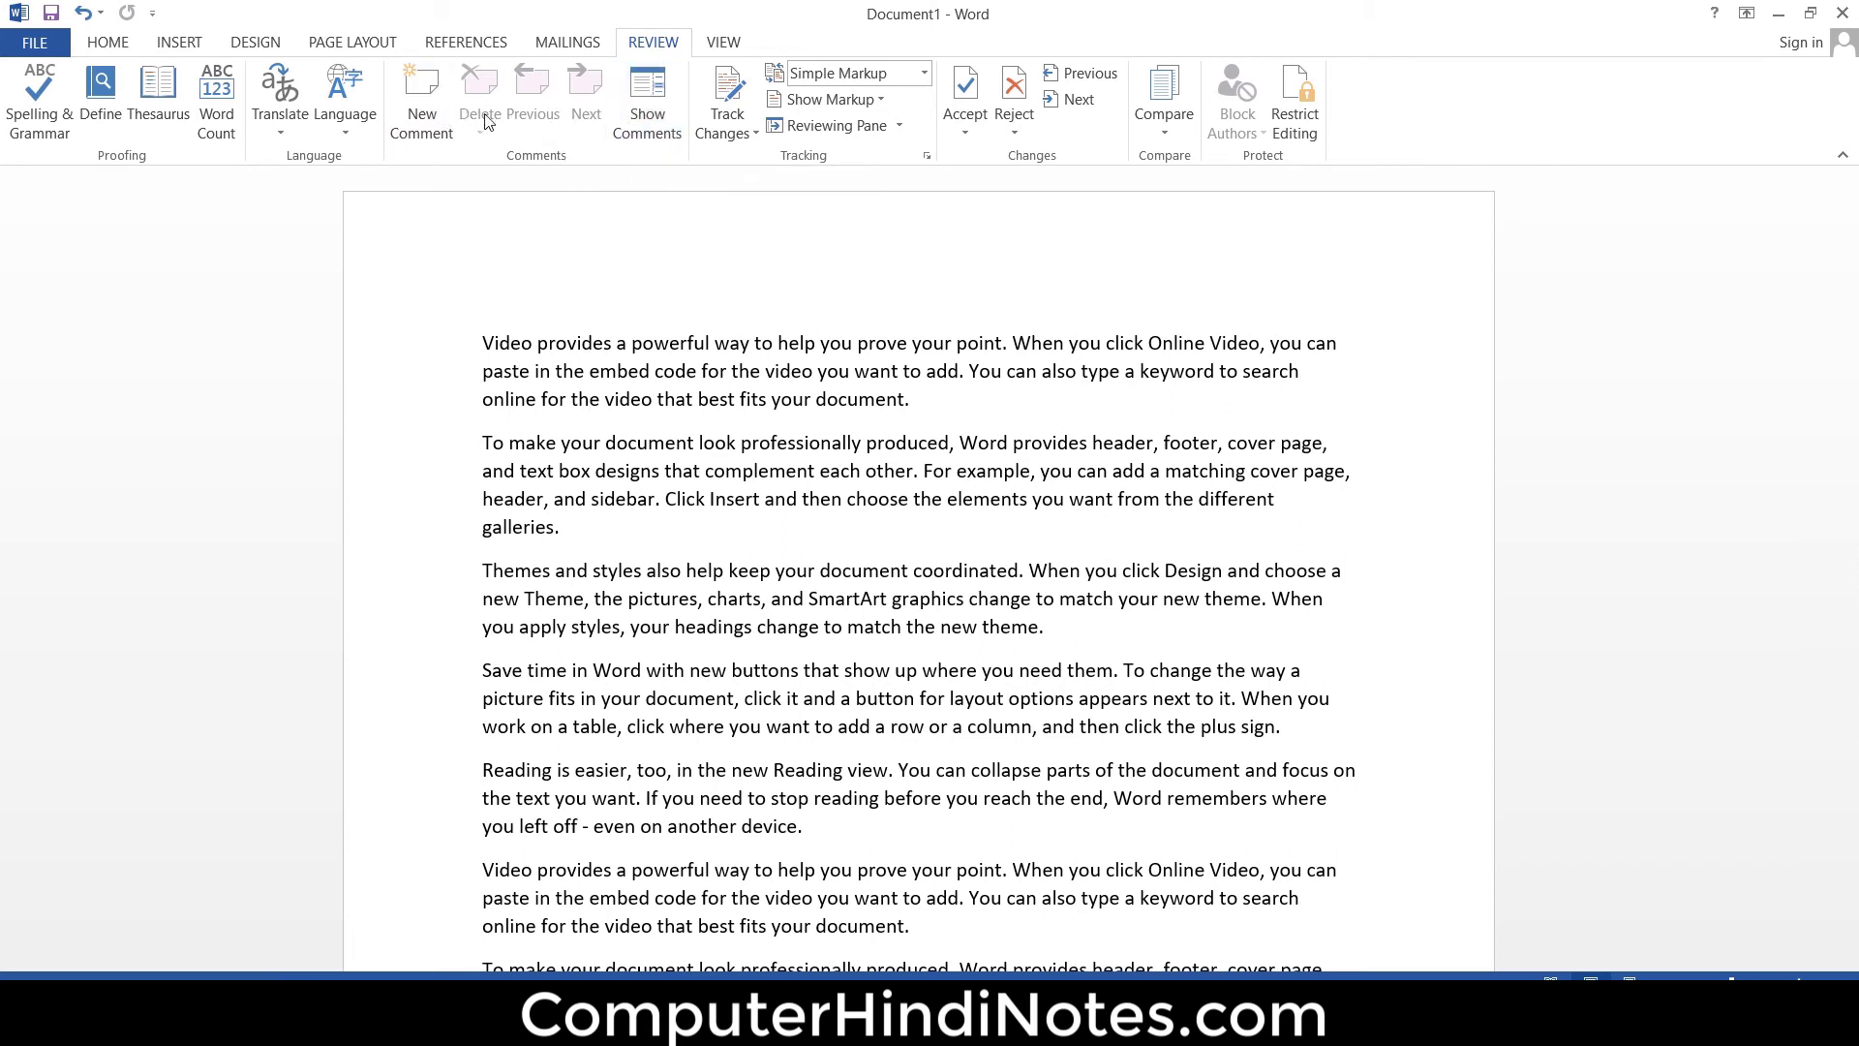
{"action": "left_click", "coordinate": [418, 88]}
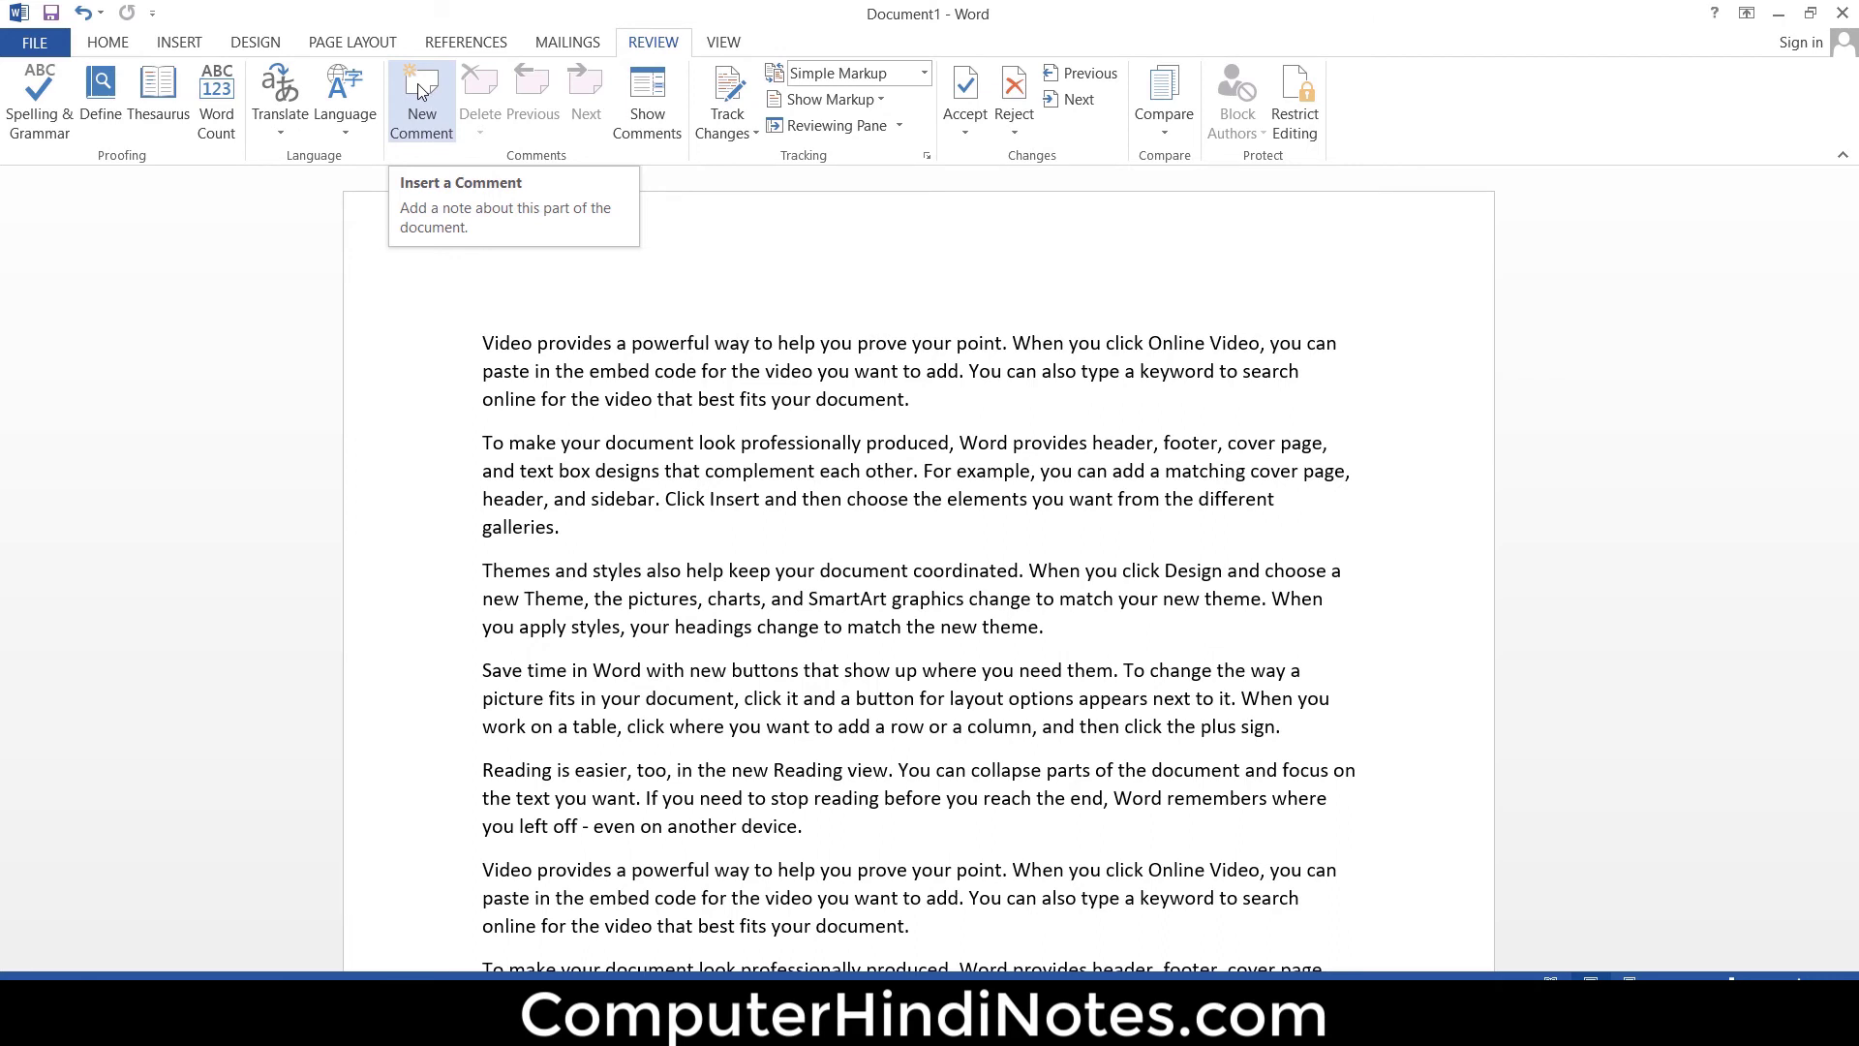
{"action": "left_click", "coordinate": [201, 51]}
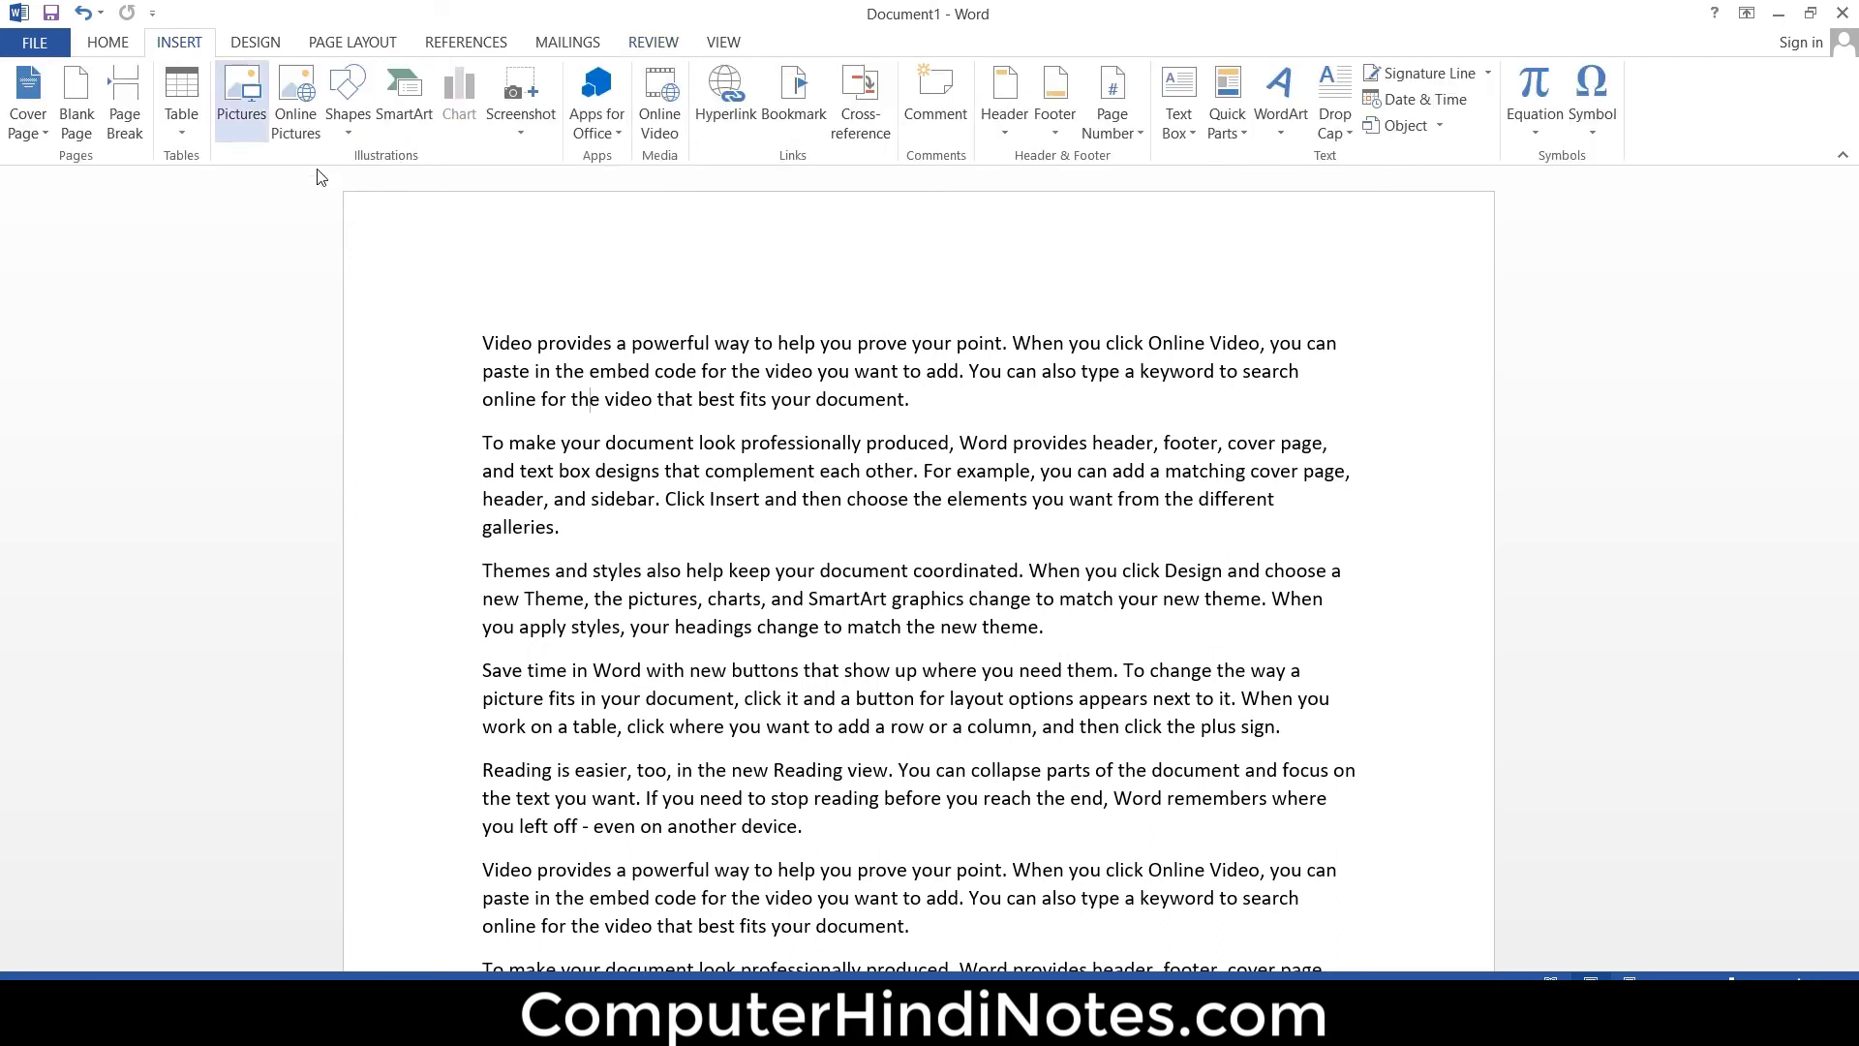